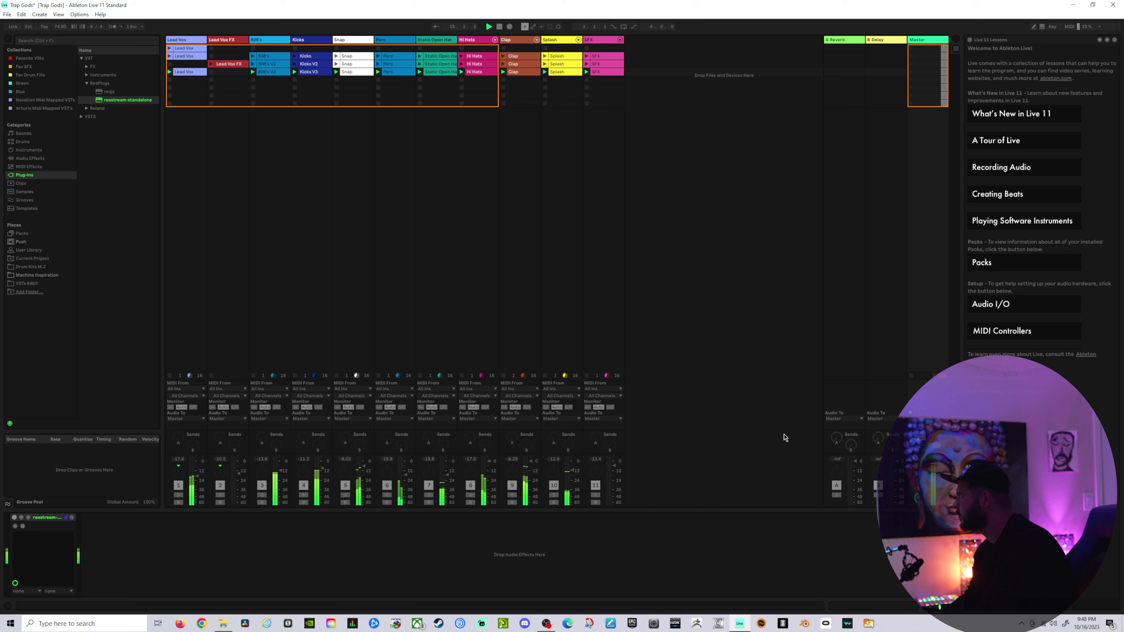
Step: Rename the first scene Intro
click(1019, 625)
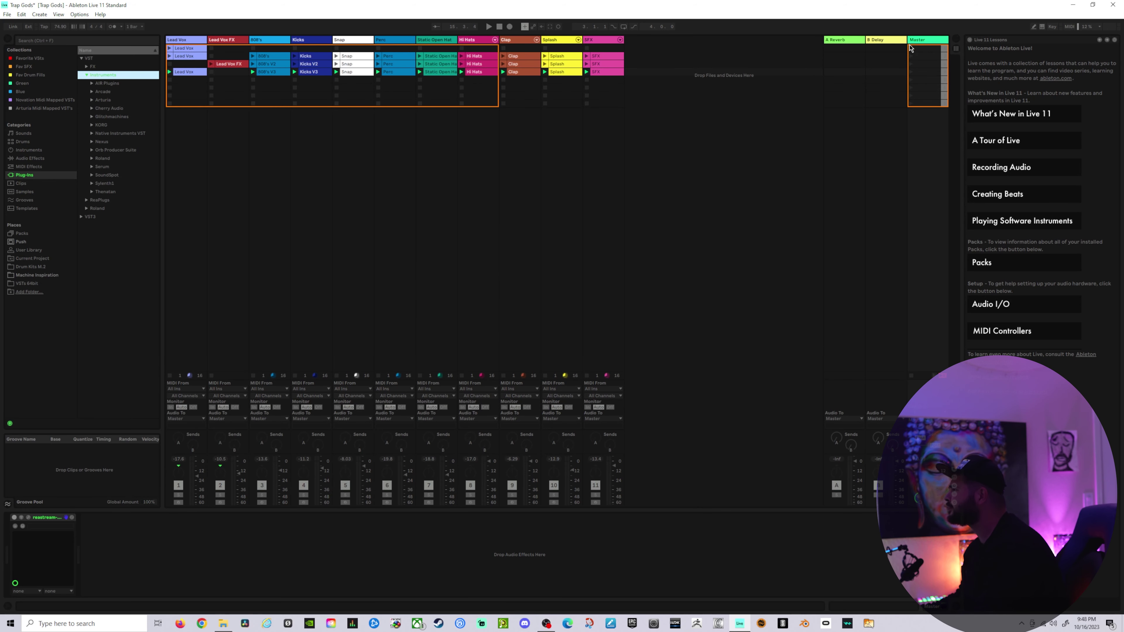
right_click(911, 48)
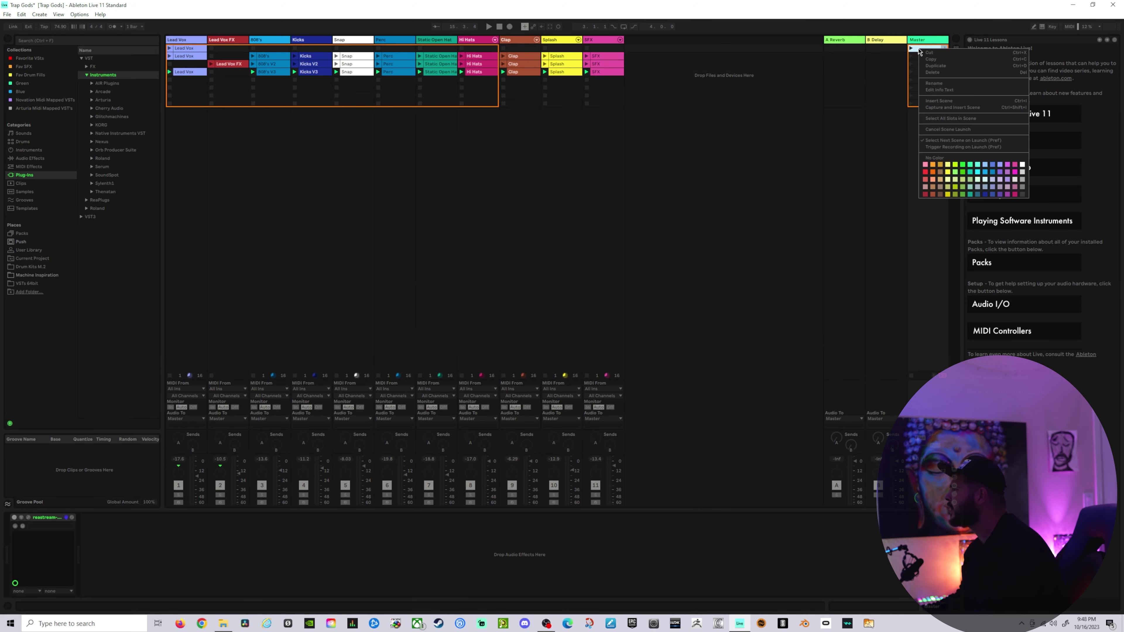
click(944, 84)
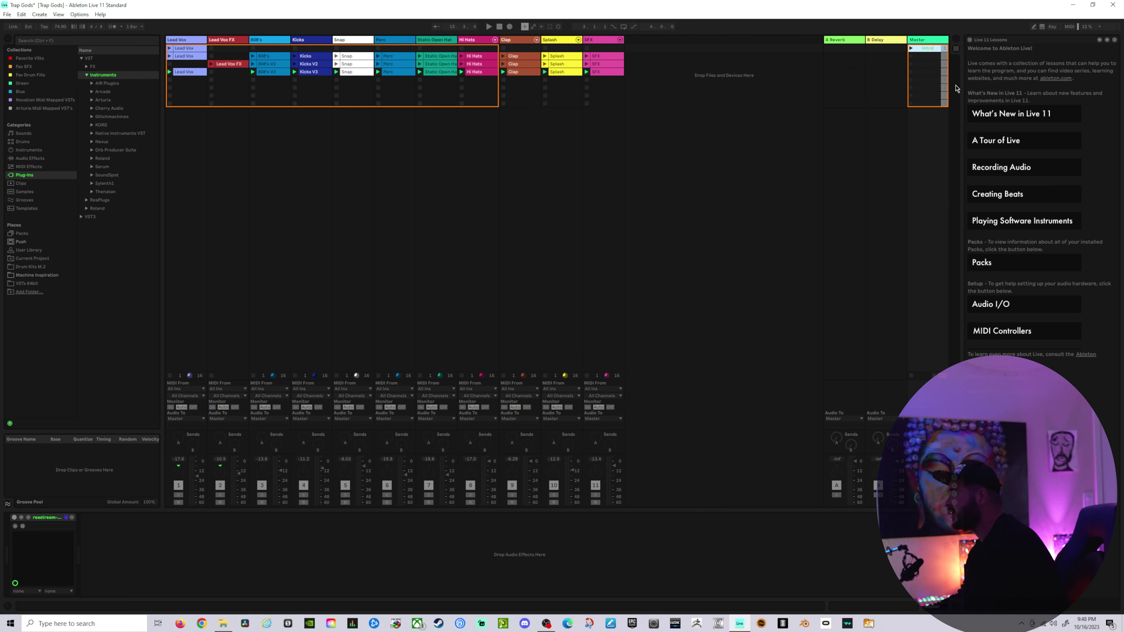
Step: Color the Intro scene green and select the scene below it
right_click(922, 49)
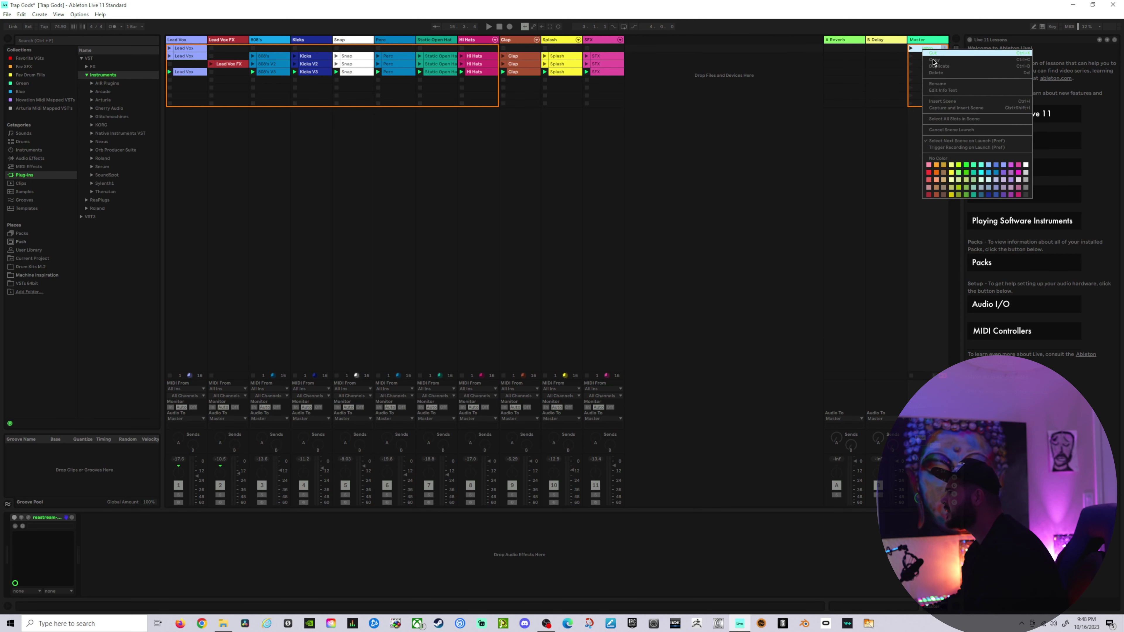
click(965, 164)
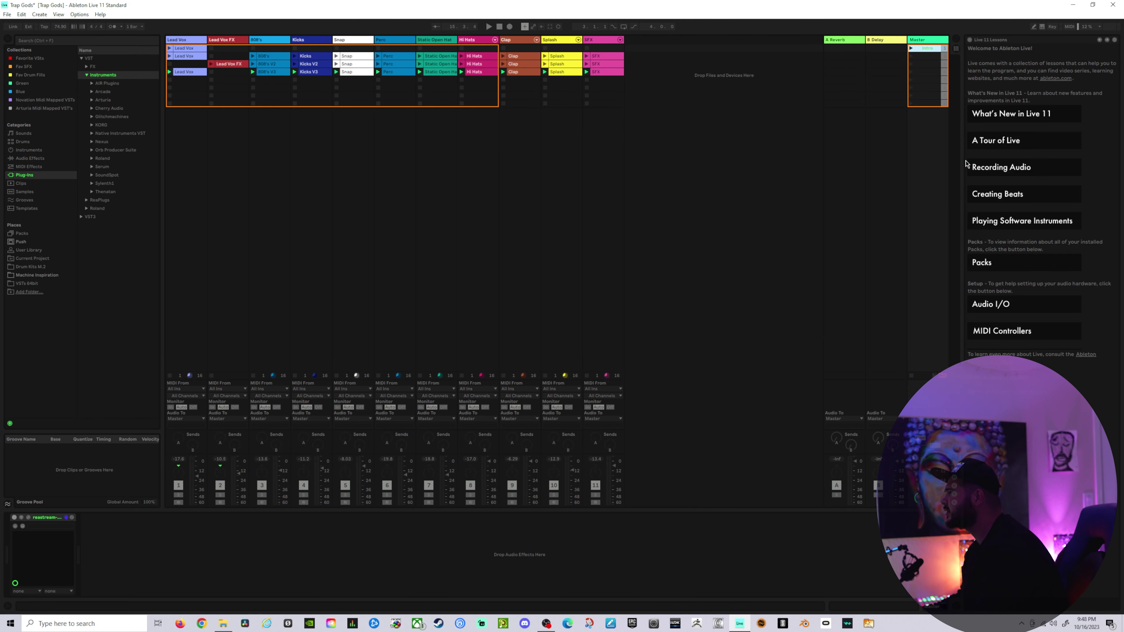
right_click(922, 57)
click(968, 165)
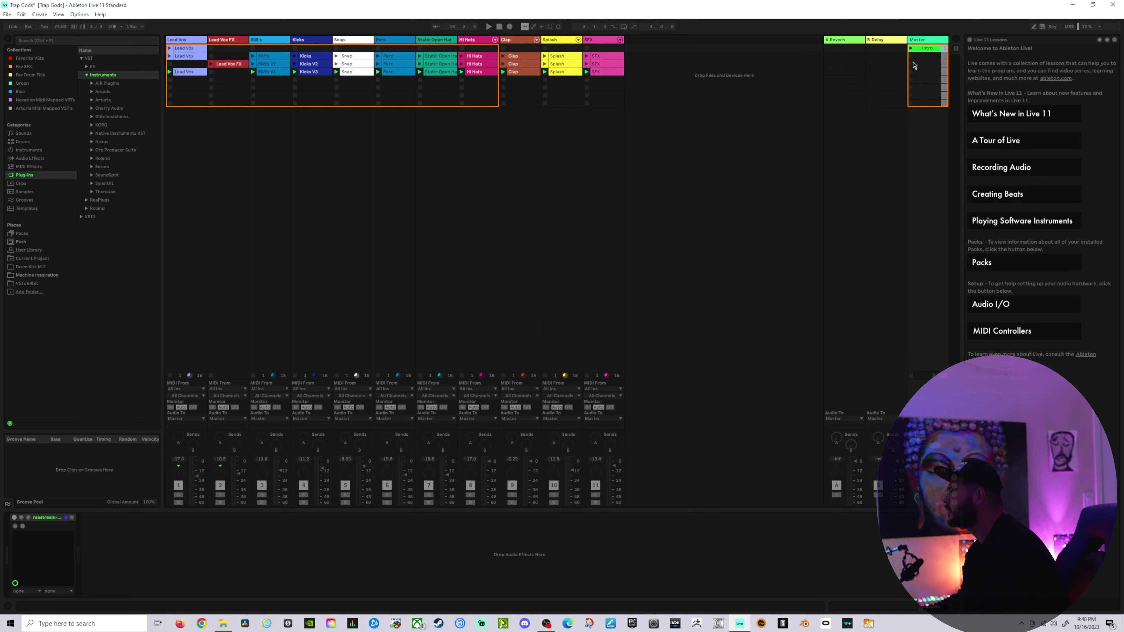
click(912, 57)
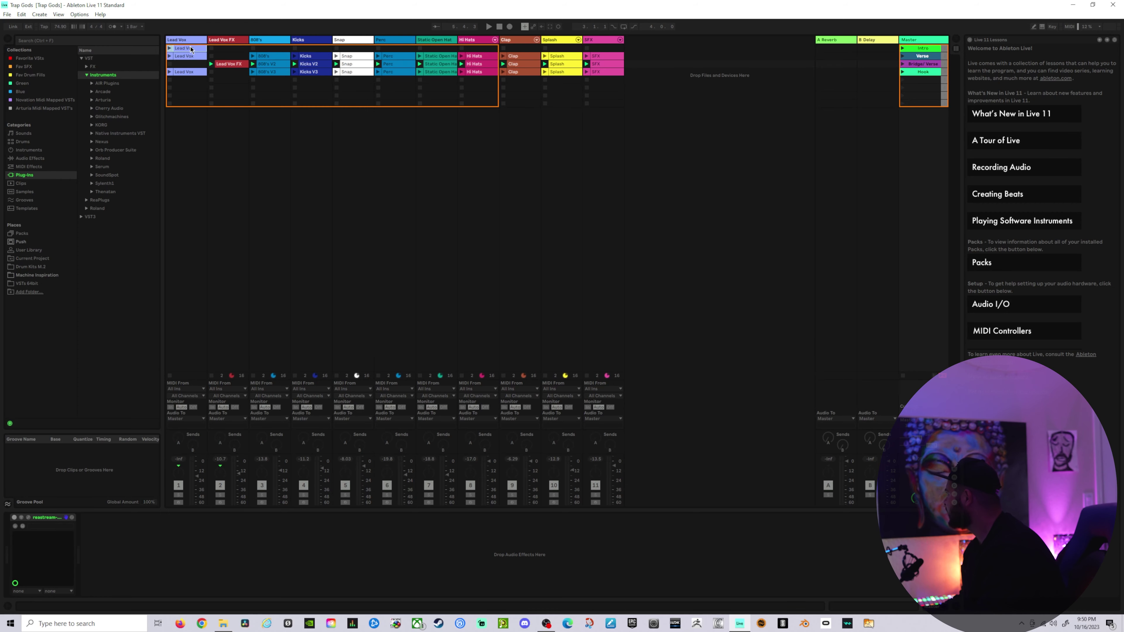
Step: Copy the Intro scene's Lead Vox clip from the session into the arrangement at bar 1
key(Tab)
drag(212, 57, 168, 76)
key(Tab)
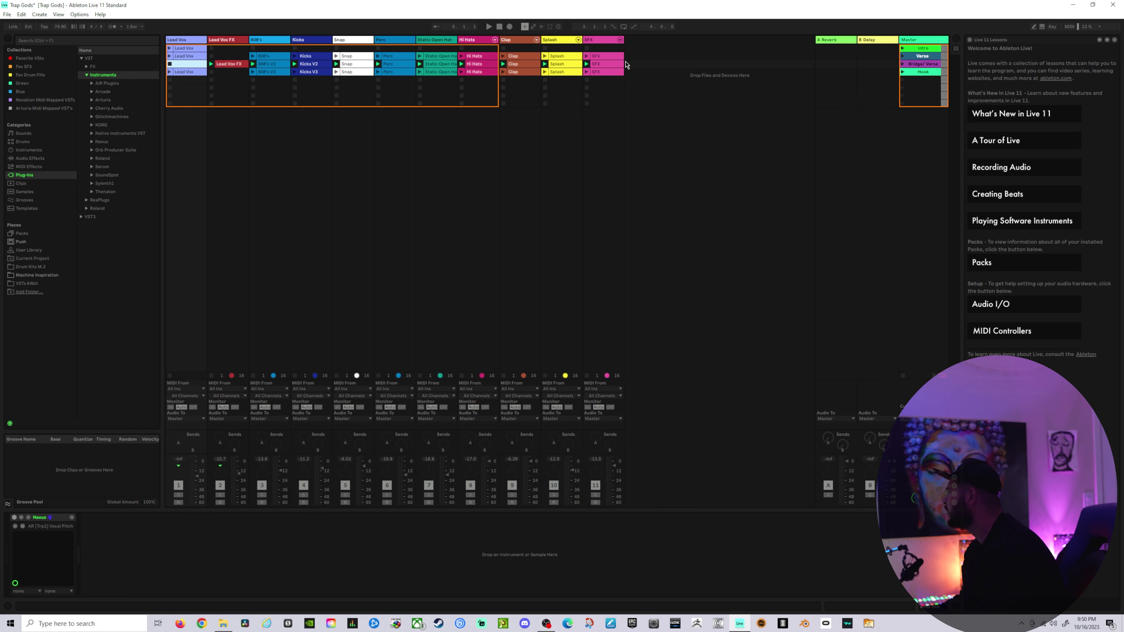
Step: Copy the Bridge/Verse scene's clips from the session into the arrangement at bar 5
mouse_move(185, 67)
mouse_down()
mouse_move(595, 63)
mouse_move(366, 91)
mouse_move(197, 78)
mouse_up()
key(Tab)
key(Tab)
Step: Insert a new audio track after the SFX track
right_click(632, 44)
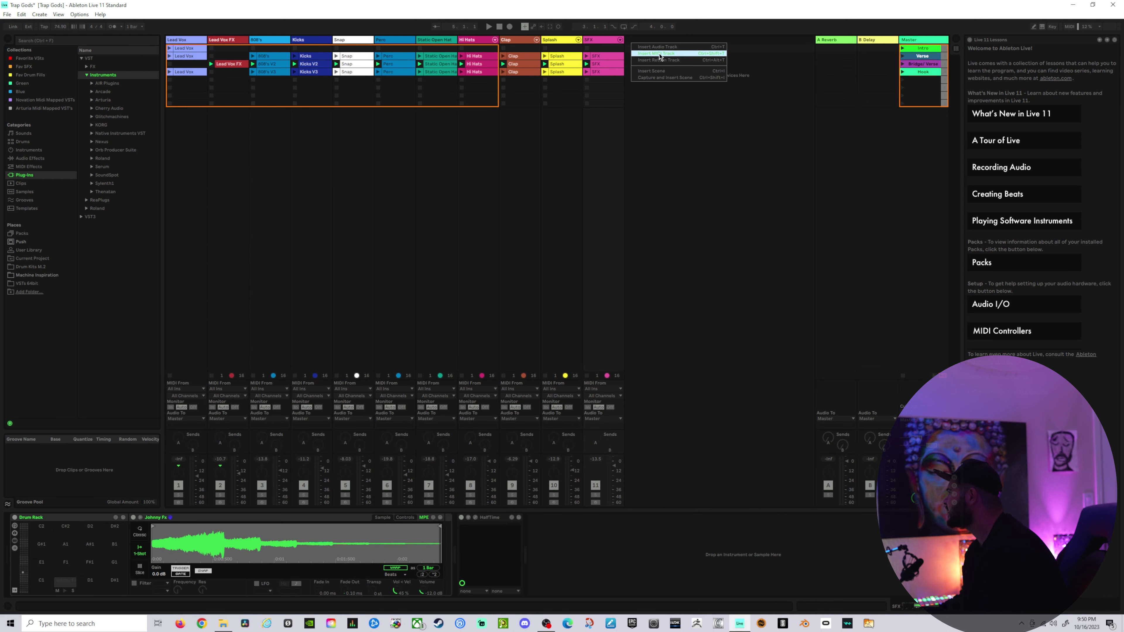
click(654, 46)
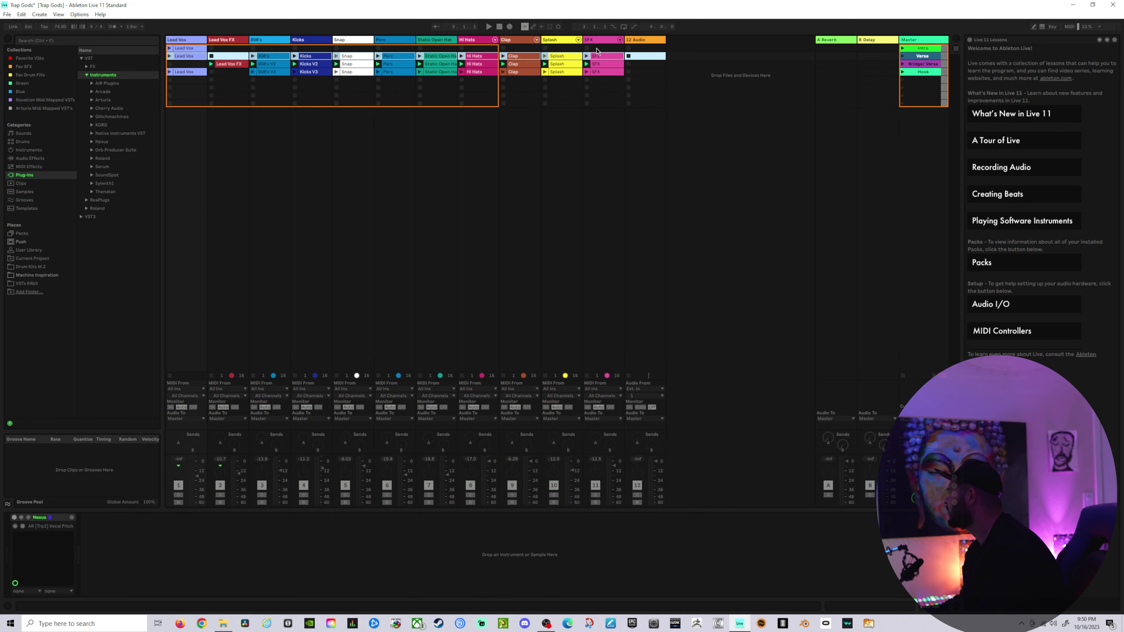
Step: Copy the Verse scene's clips from the session into the arrangement at bar 9
key(Tab)
drag(609, 59, 223, 75)
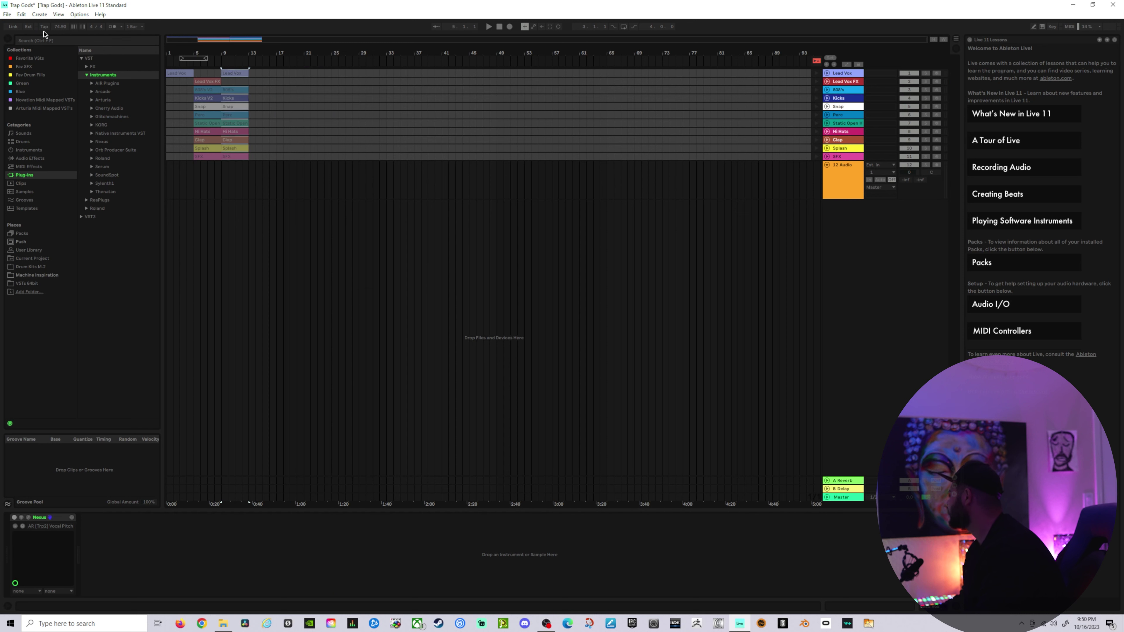
Step: Reactivate the arrangement clips and play the arrangement from the start
click(427, 123)
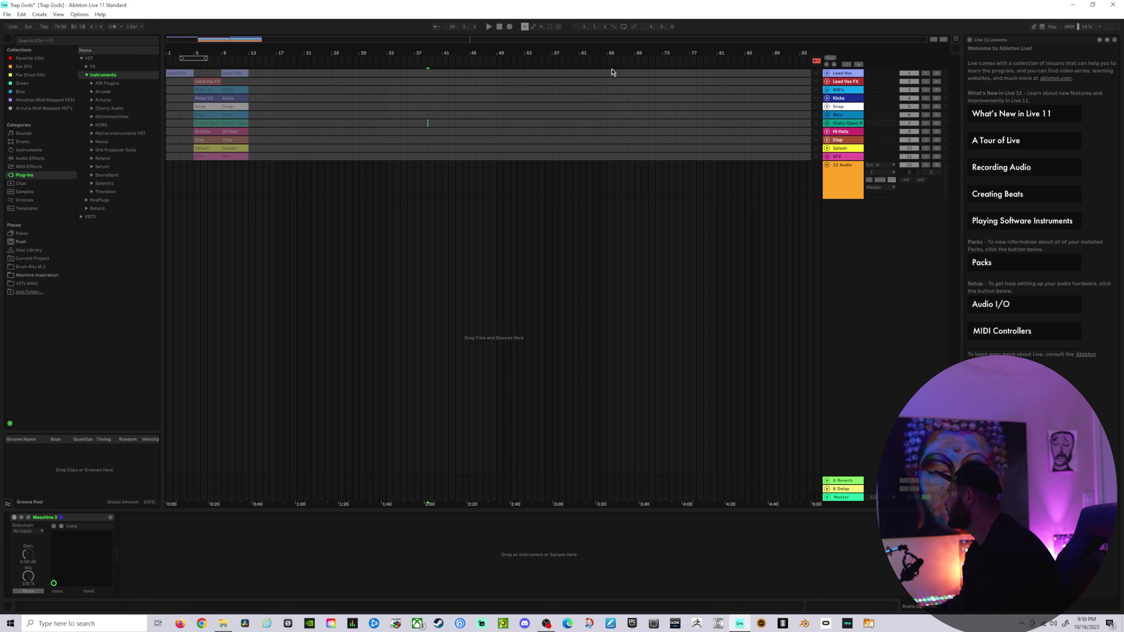
click(816, 61)
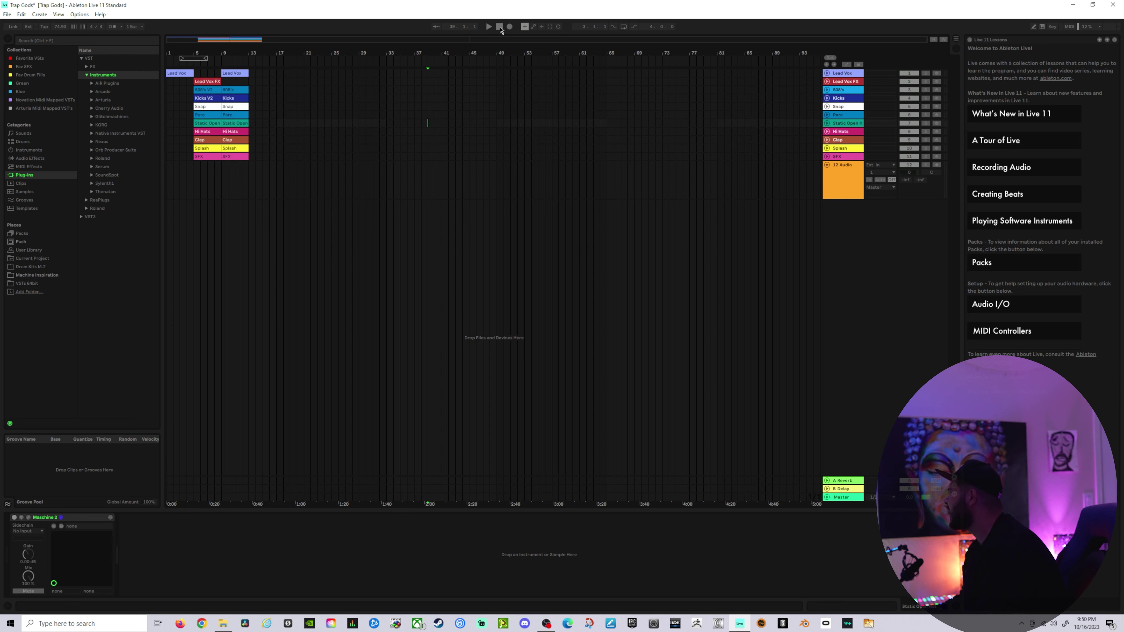
click(489, 27)
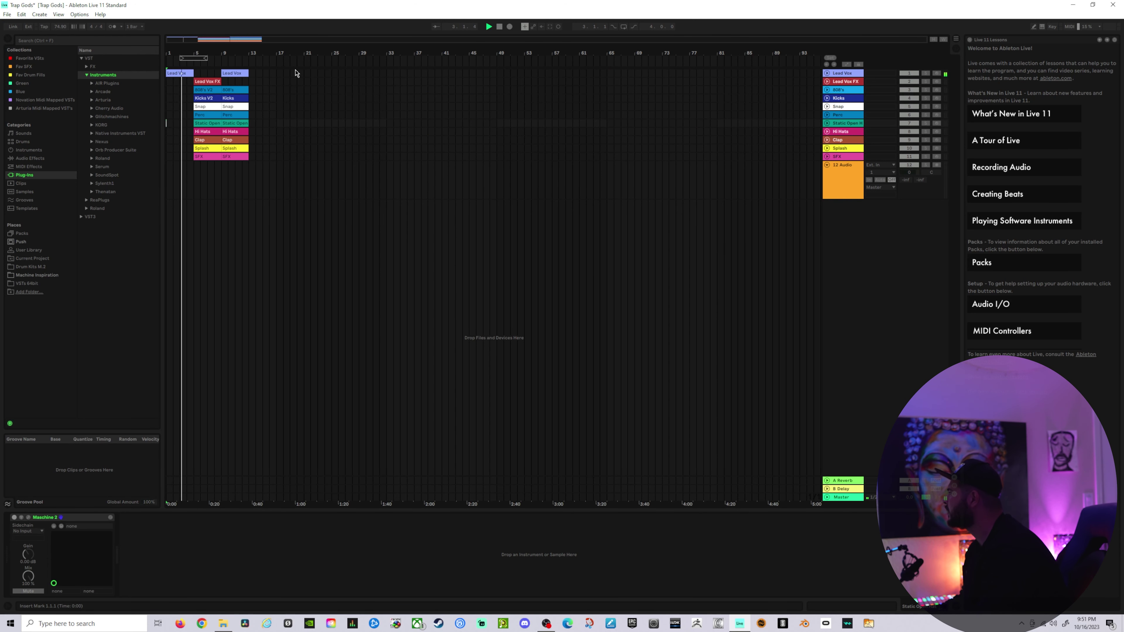
drag(240, 49, 322, 92)
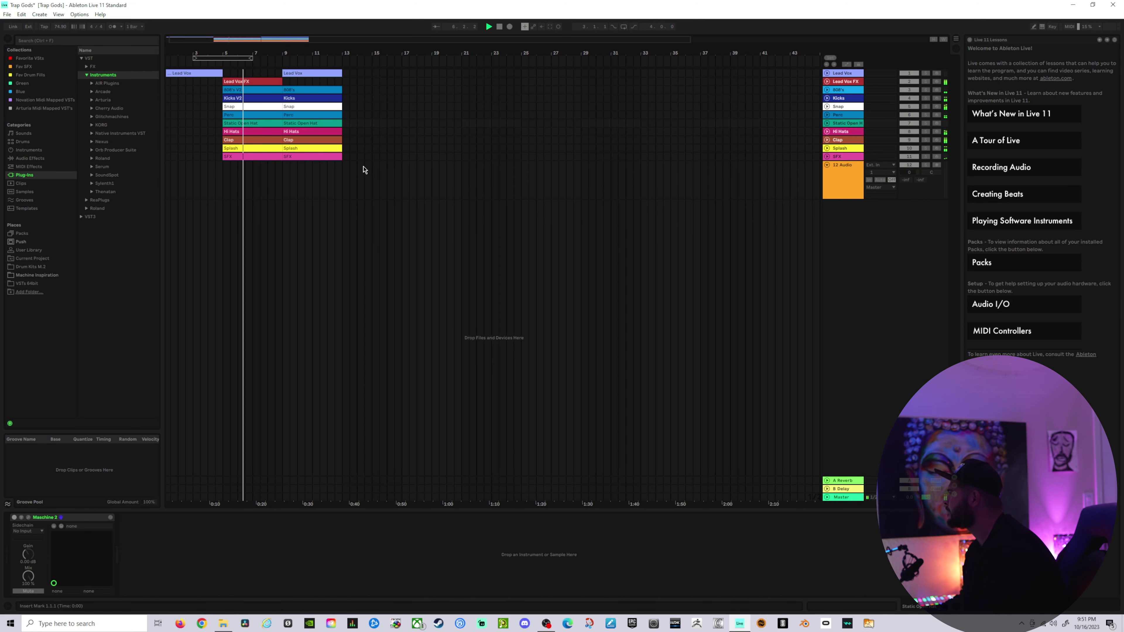
Step: Copy the Hook scene's clips from the session into the arrangement at bar 13
key(Tab)
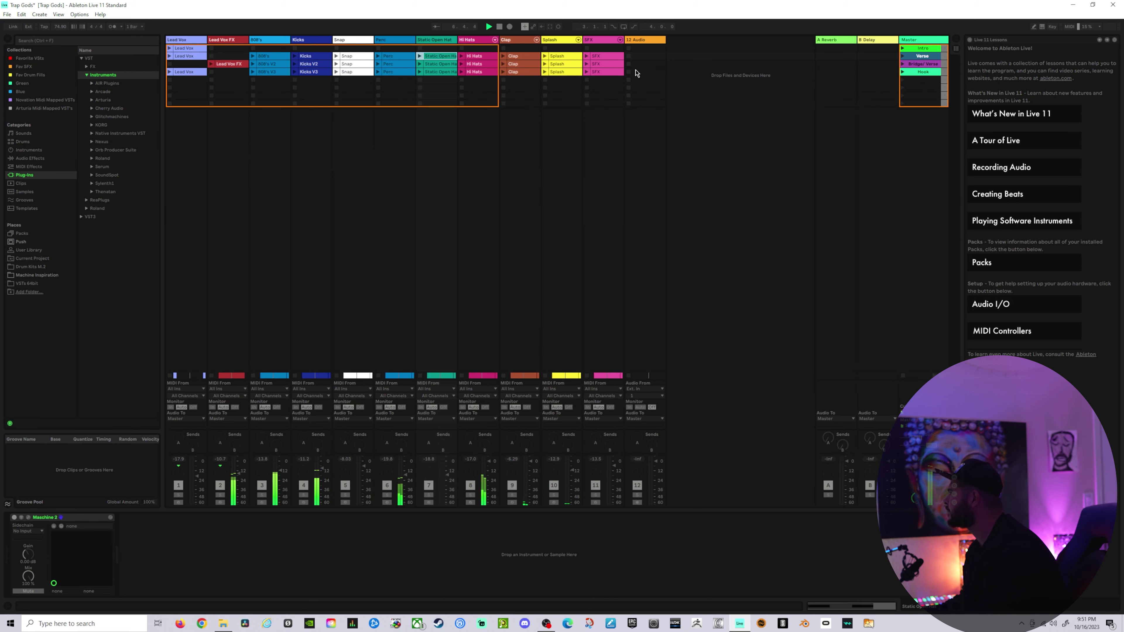
drag(636, 73, 369, 73)
click(609, 72)
drag(605, 73, 342, 83)
key(Tab)
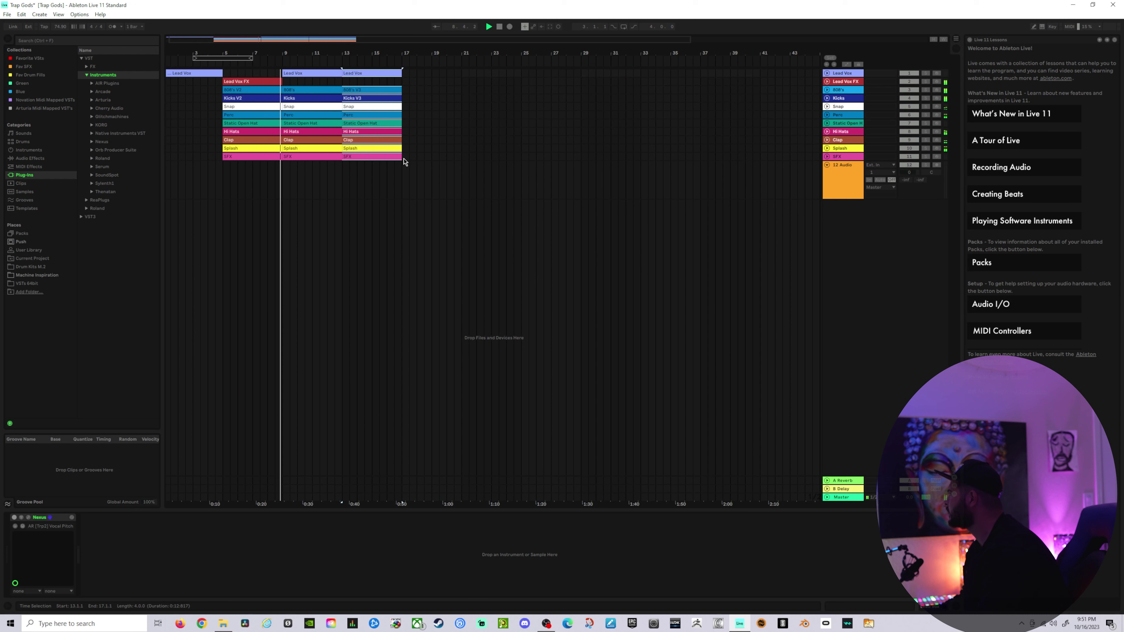
Step: Try duplicating bars 5 to 17 across all tracks, and undo the duplication
drag(404, 162, 223, 73)
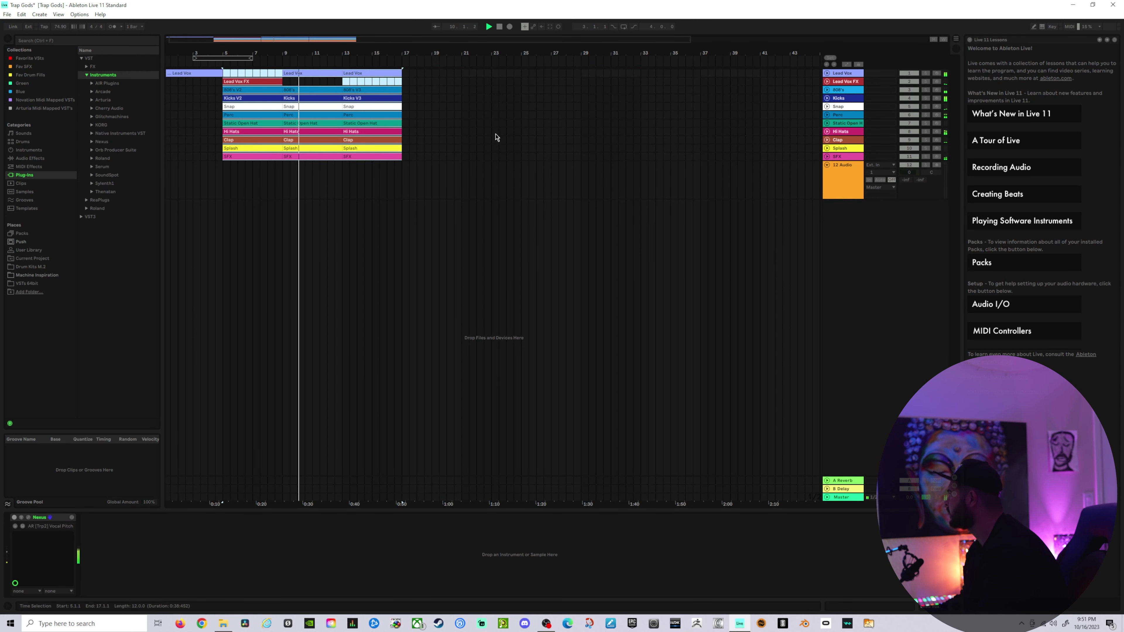
key(ctrl+d)
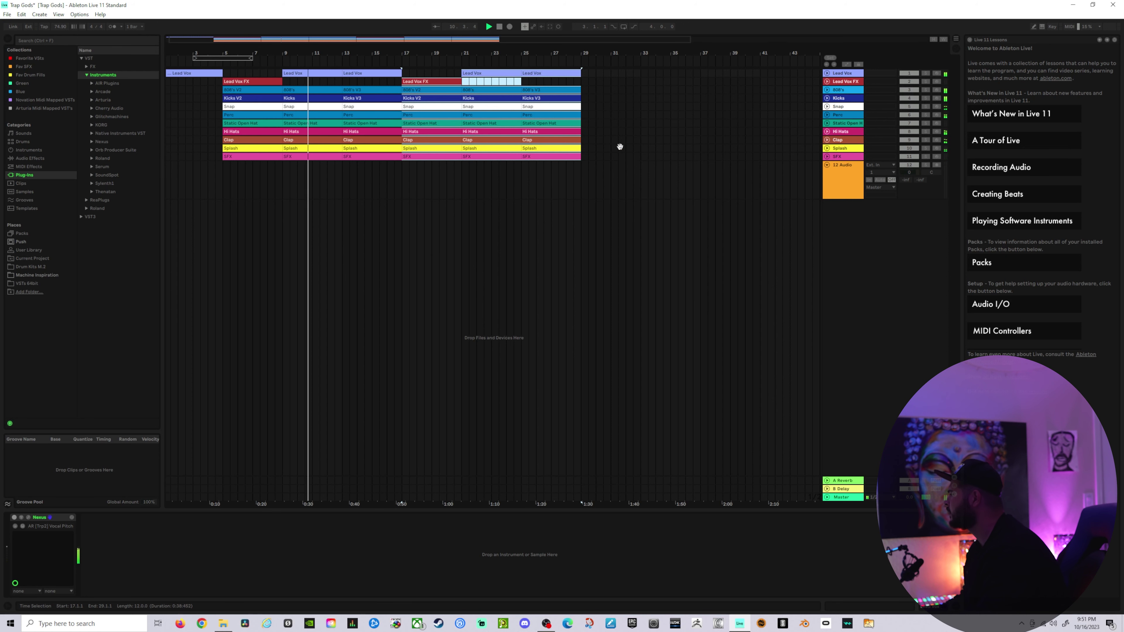
key(ctrl+z)
Step: Stop playback and move the hook section from bar 13 to bar 17 on all tracks
click(439, 139)
drag(404, 158, 362, 80)
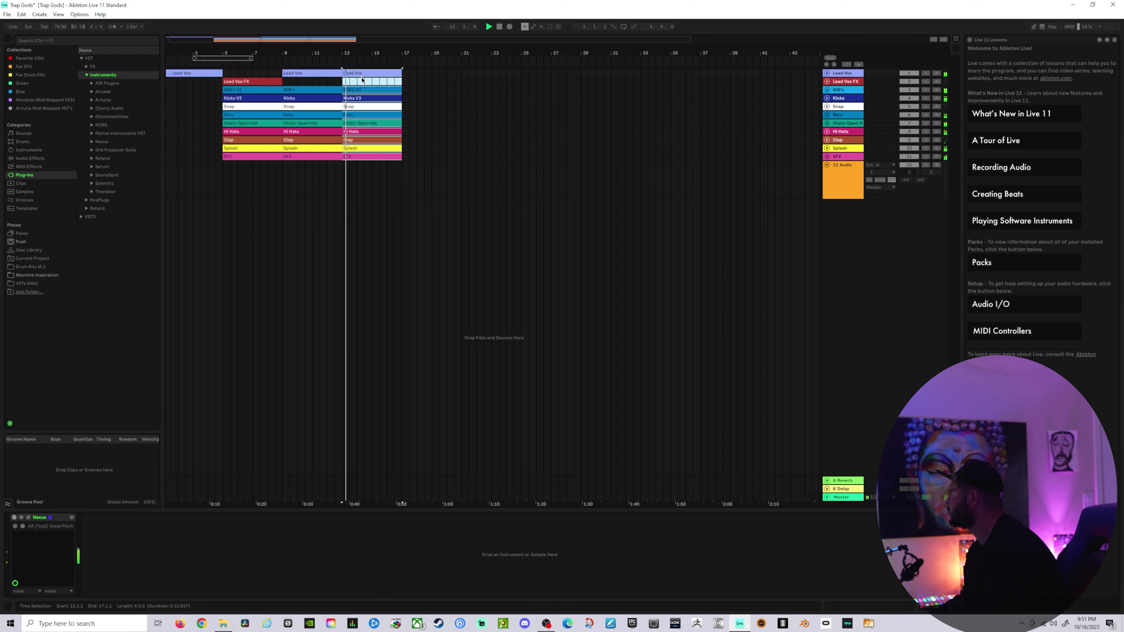
key(space)
drag(361, 74, 420, 74)
Step: Duplicate the verse section in bars 9 to 13 so a copy fills bars 13 to 17
click(364, 147)
drag(345, 159, 288, 71)
key(ctrl+d)
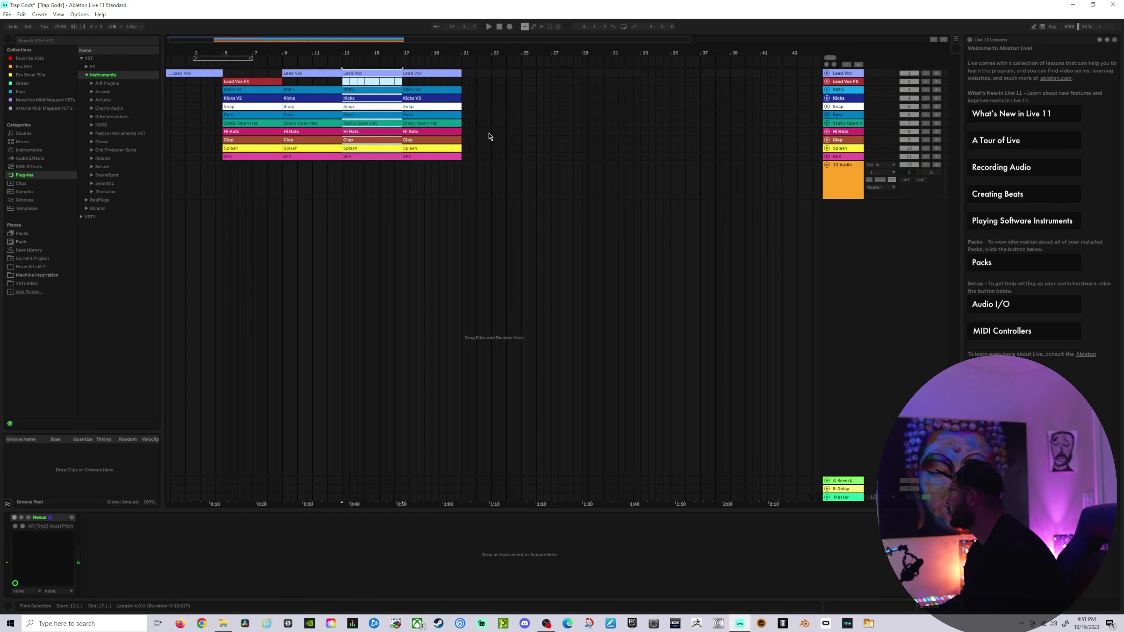
Step: Try duplicating bars 5 to 21 twice across all tracks, and undo both duplications
click(484, 139)
shift+click(231, 72)
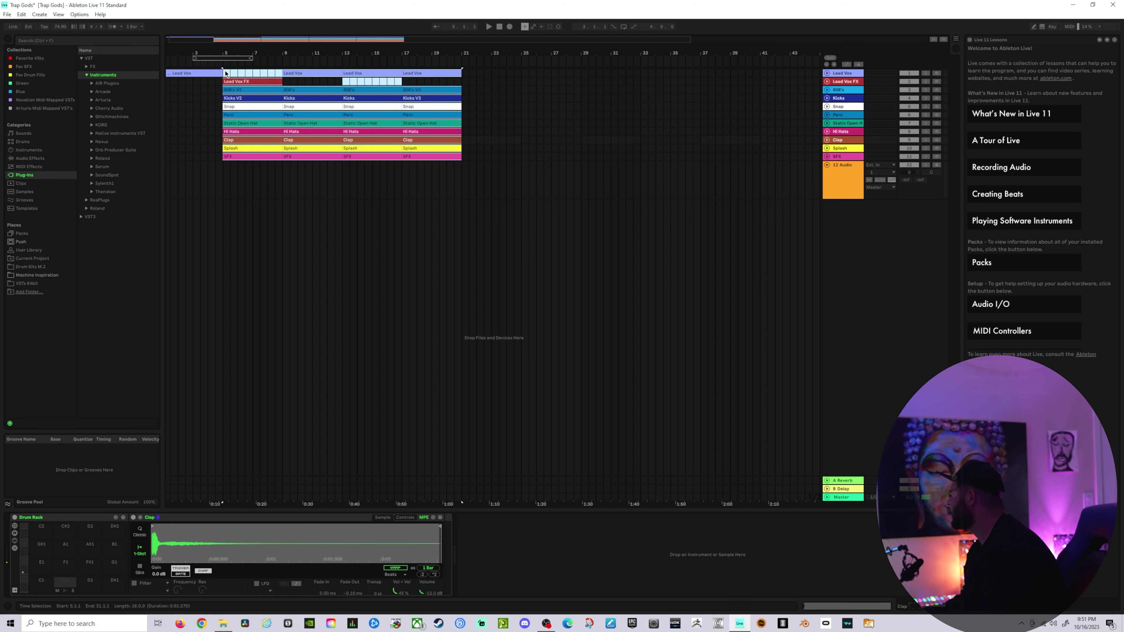
key(ctrl+d)
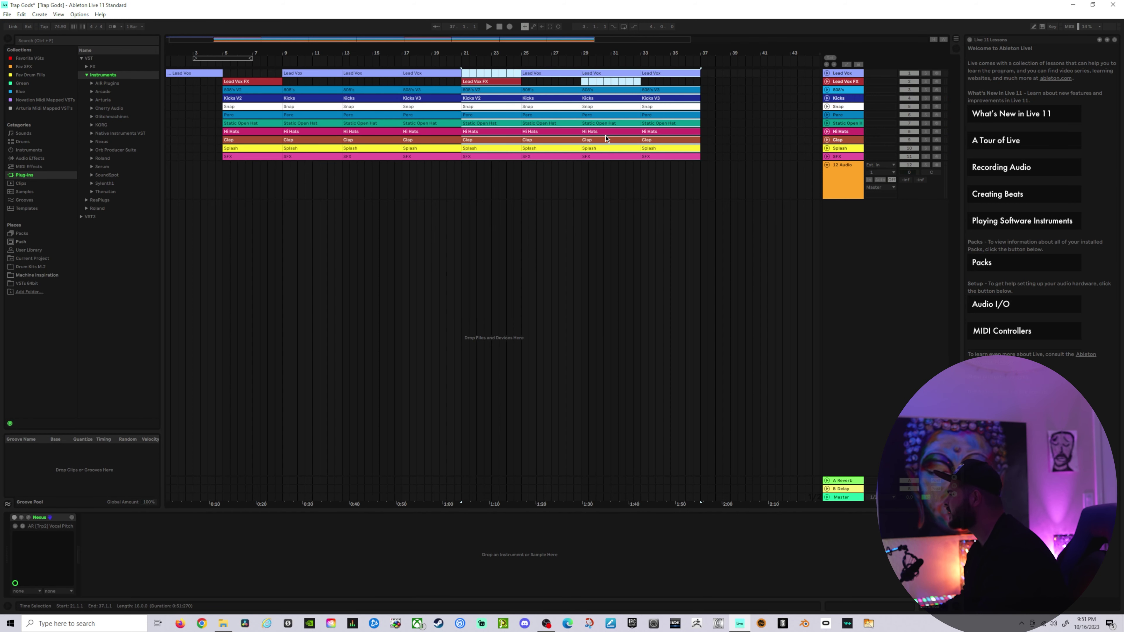
key(ctrl+d)
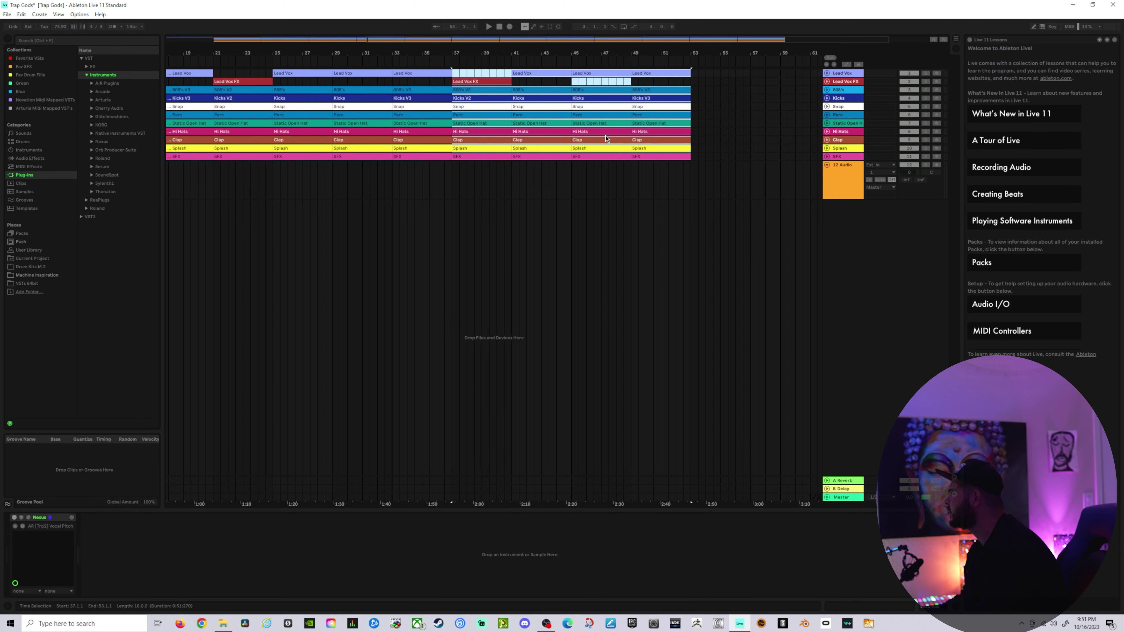
key(ctrl+z)
key(ctrl+z)
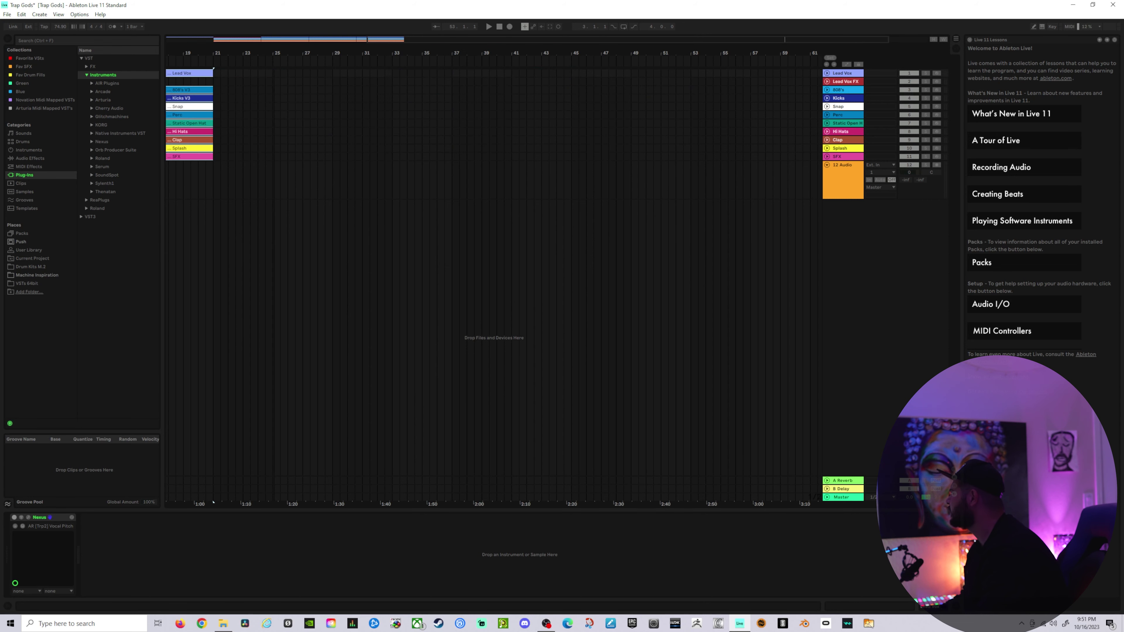
Step: Duplicate the hook section in bars 17 to 21 so a copy fills bars 21 to 25
click(432, 123)
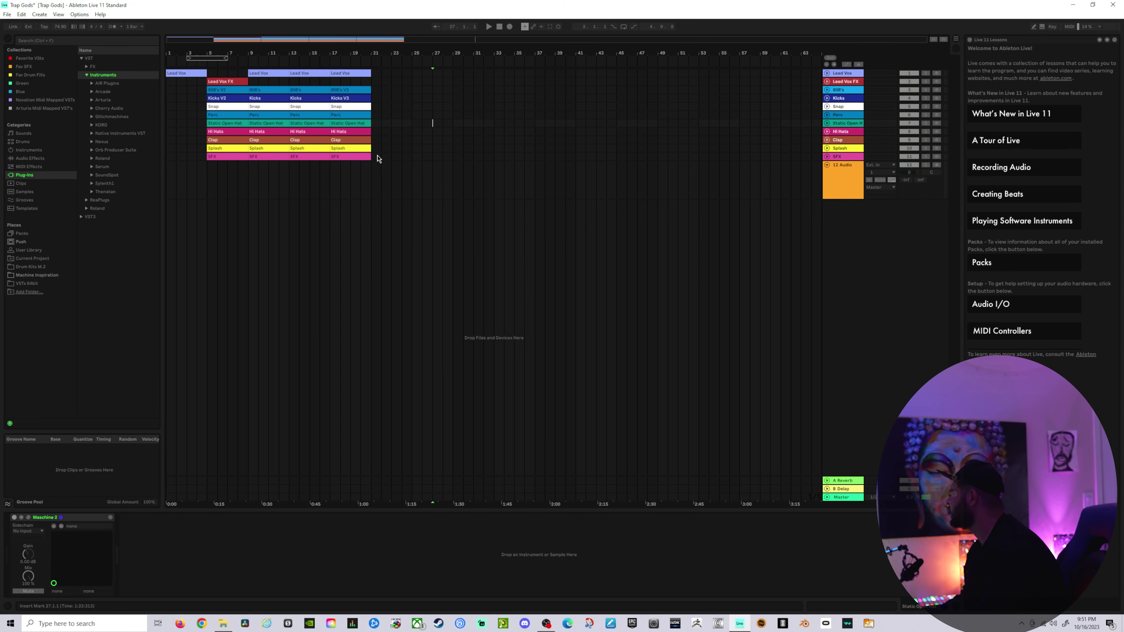
drag(367, 137, 331, 71)
key(ctrl+d)
Step: Duplicate bars 5 to 25 of all tracks twice, extending the arrangement to bar 65
drag(413, 157, 210, 74)
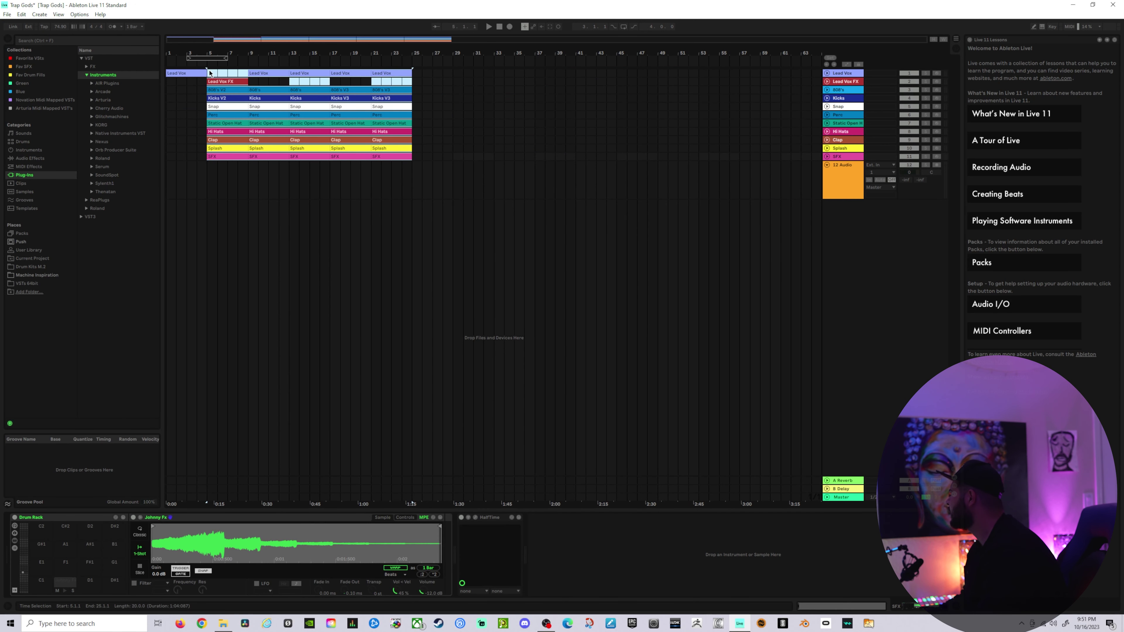
key(ctrl+d)
key(ctrl+d)
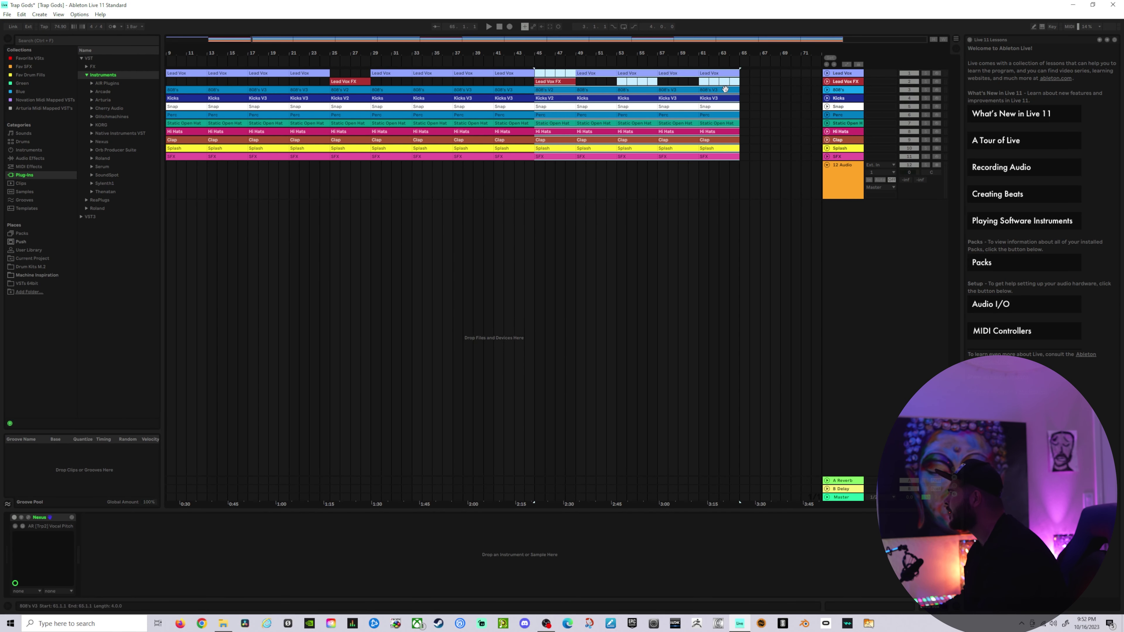
Step: Stretch the loop brace over the whole arrangement, from bar 1 to bar 66
click(593, 74)
drag(545, 53, 545, 40)
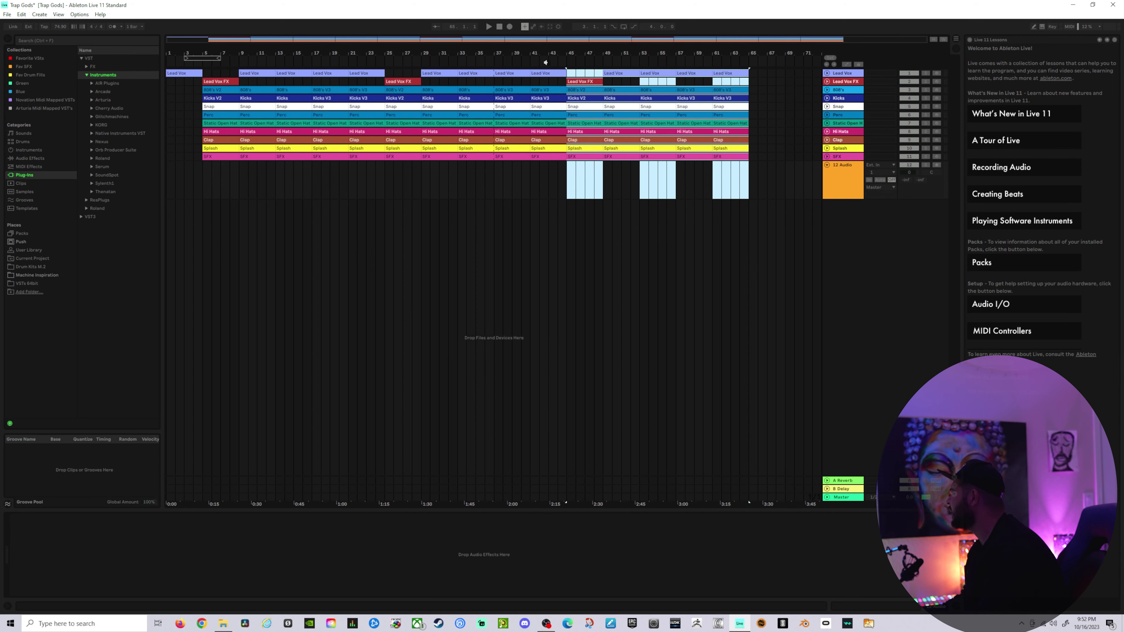
click(376, 178)
drag(189, 60, 756, 55)
click(744, 58)
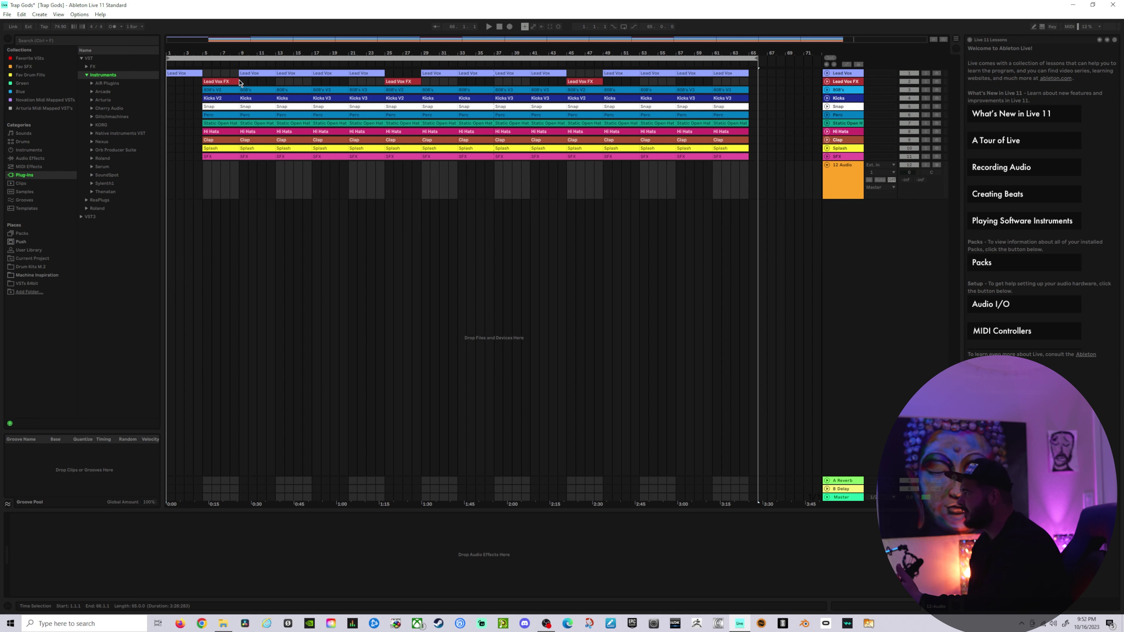
click(313, 82)
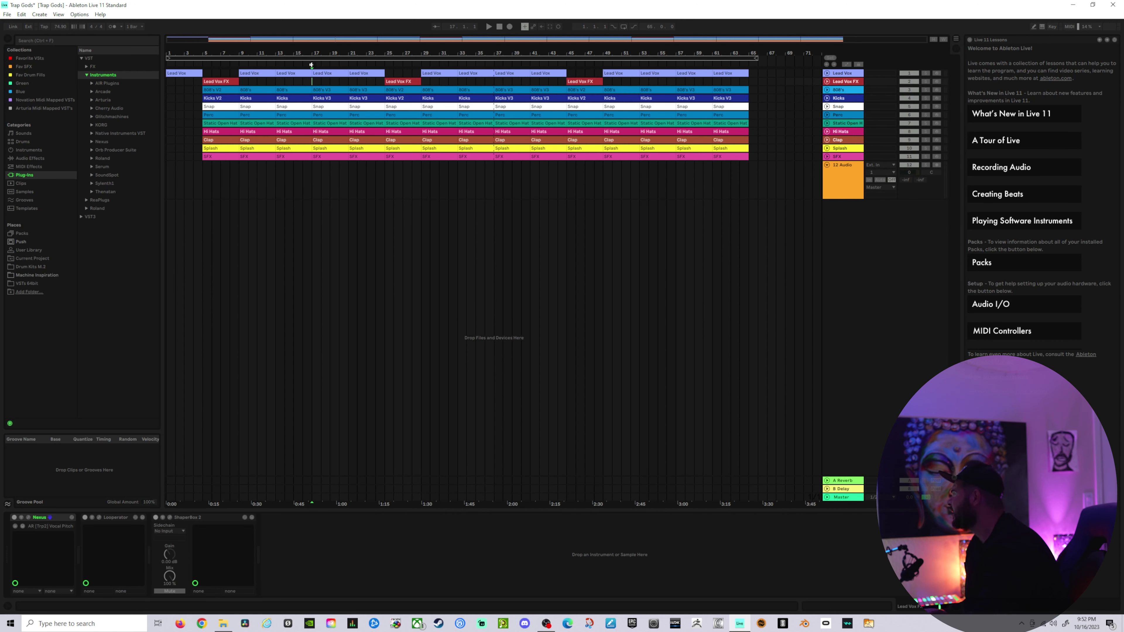
right_click(311, 65)
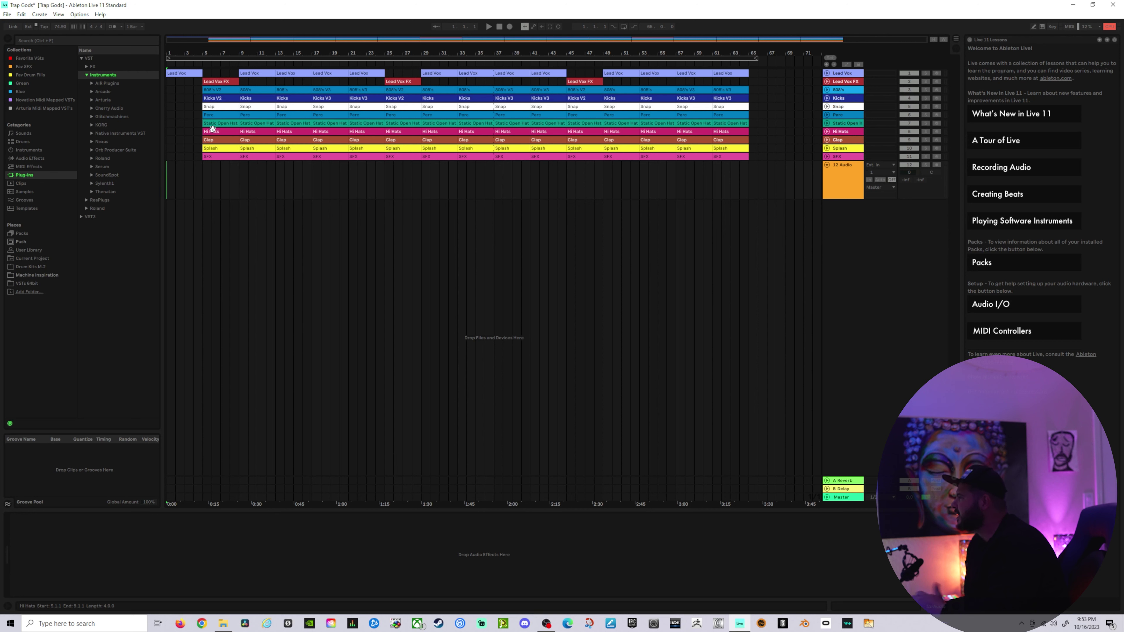
Step: Place SFX 14.wav from the Fav SFX collection on the new audio track at bar 3 and play it back
click(27, 66)
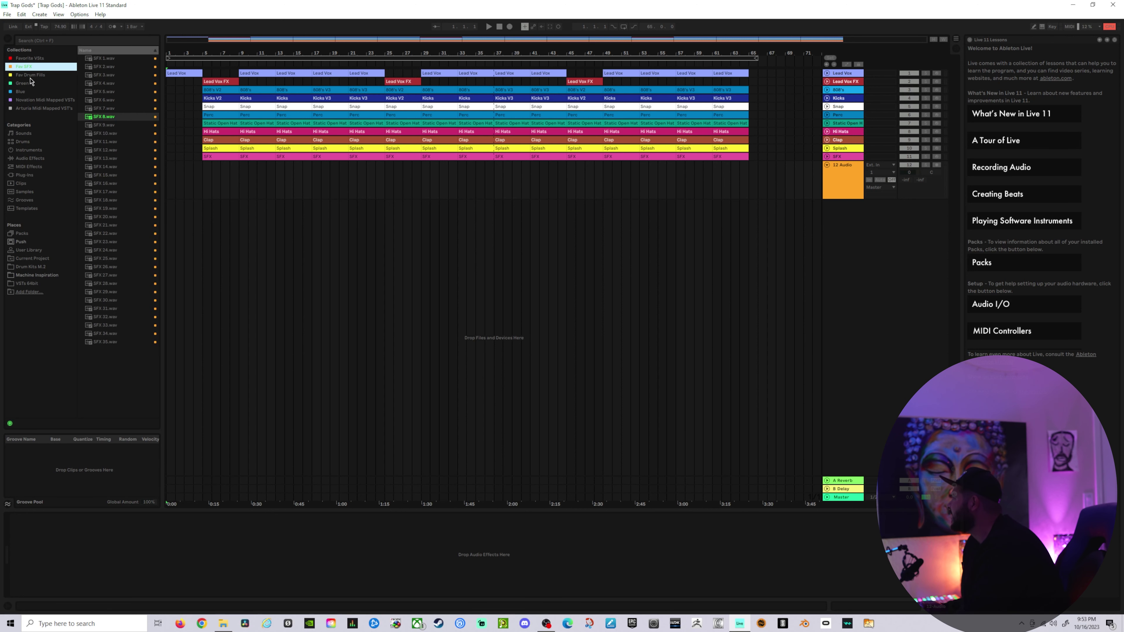
click(102, 110)
drag(105, 167, 211, 165)
key(space)
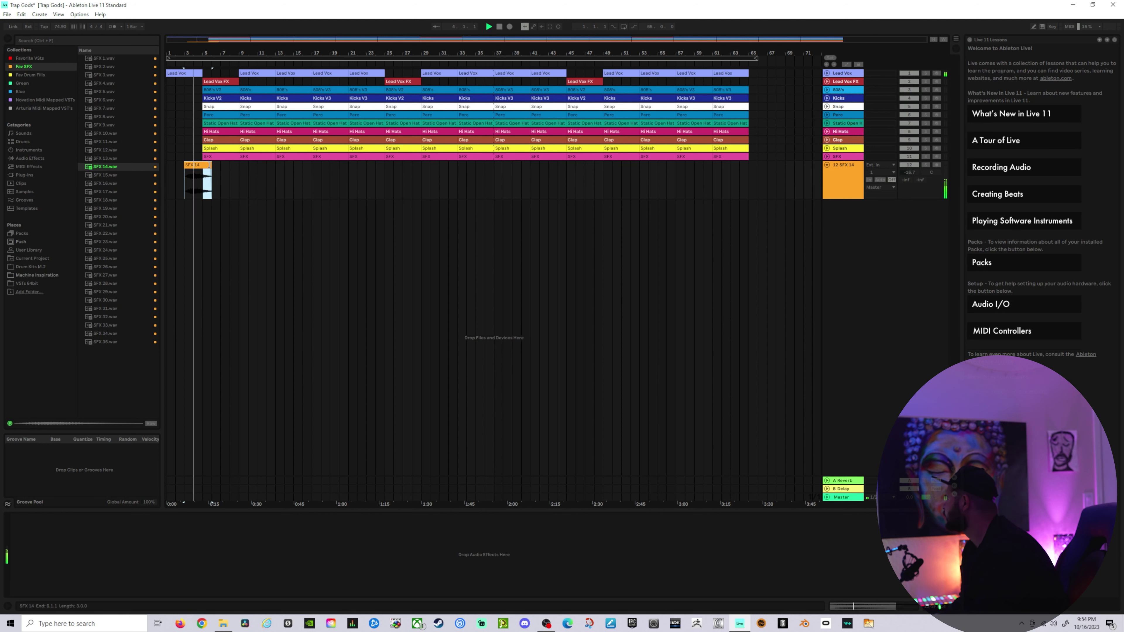
Step: Shorten the SFX 14 clip so it ends at 5.3.1, just after the first drop
drag(198, 54, 198, 94)
drag(252, 162, 237, 164)
drag(270, 53, 257, 27)
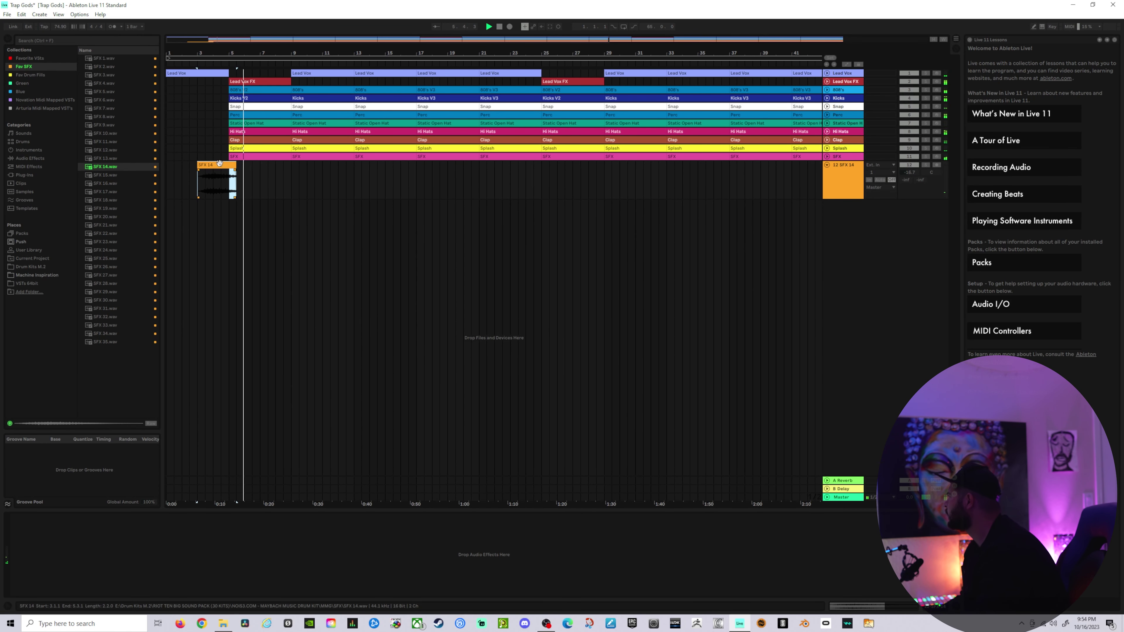
Step: Duplicate the SFX 14 clip and place the copy at bar 23, leading into the second drop
key(ctrl+d)
drag(261, 167, 536, 168)
click(589, 220)
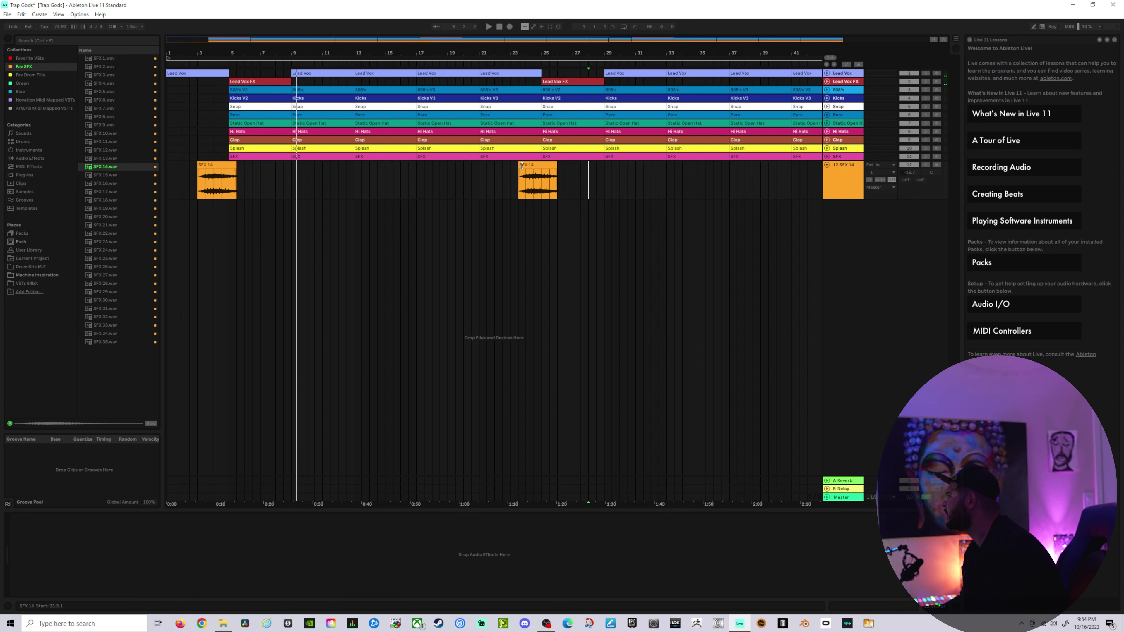
drag(522, 166, 514, 167)
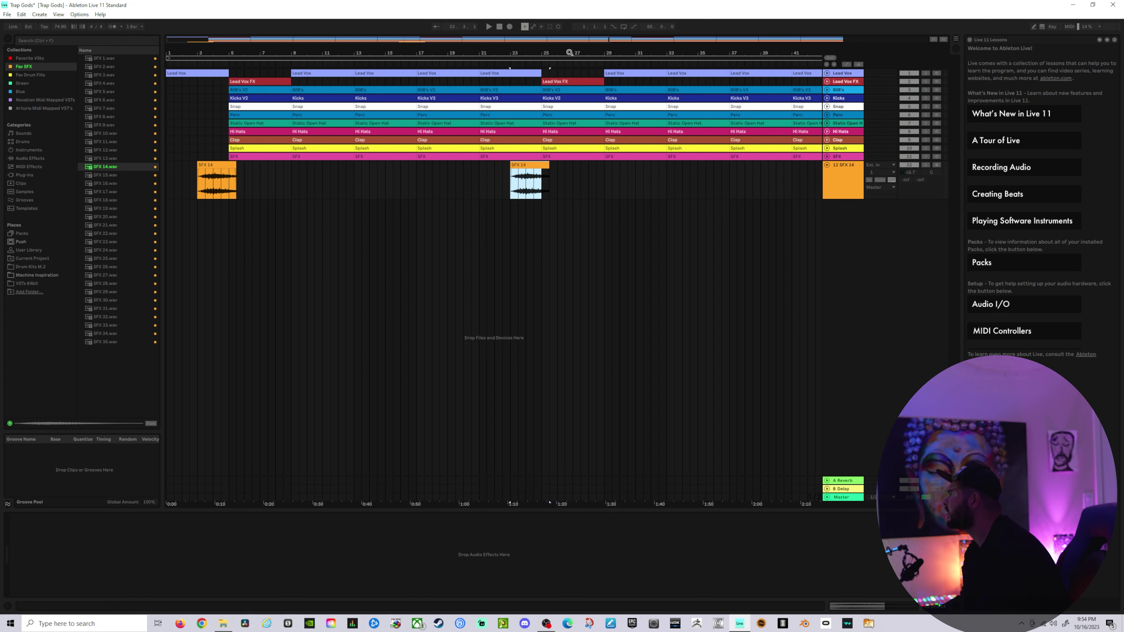
Step: Play the full arrangement from bar 1 and examine the MIDI content of the Lead Vox and Lead Vox FX tracks
drag(570, 53, 400, 56)
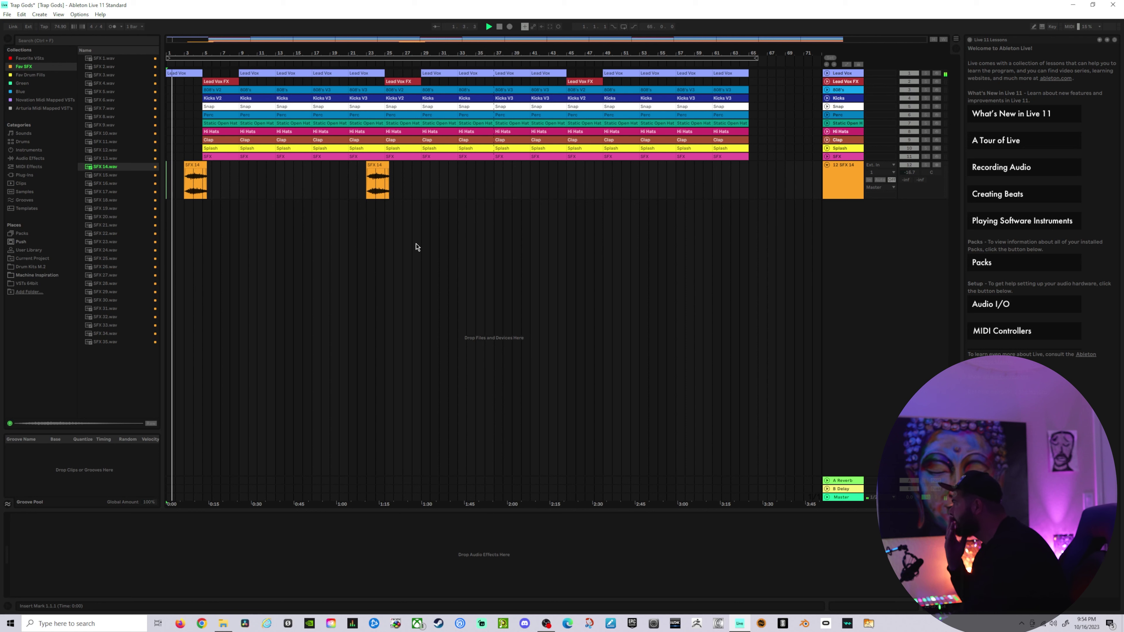
click(826, 74)
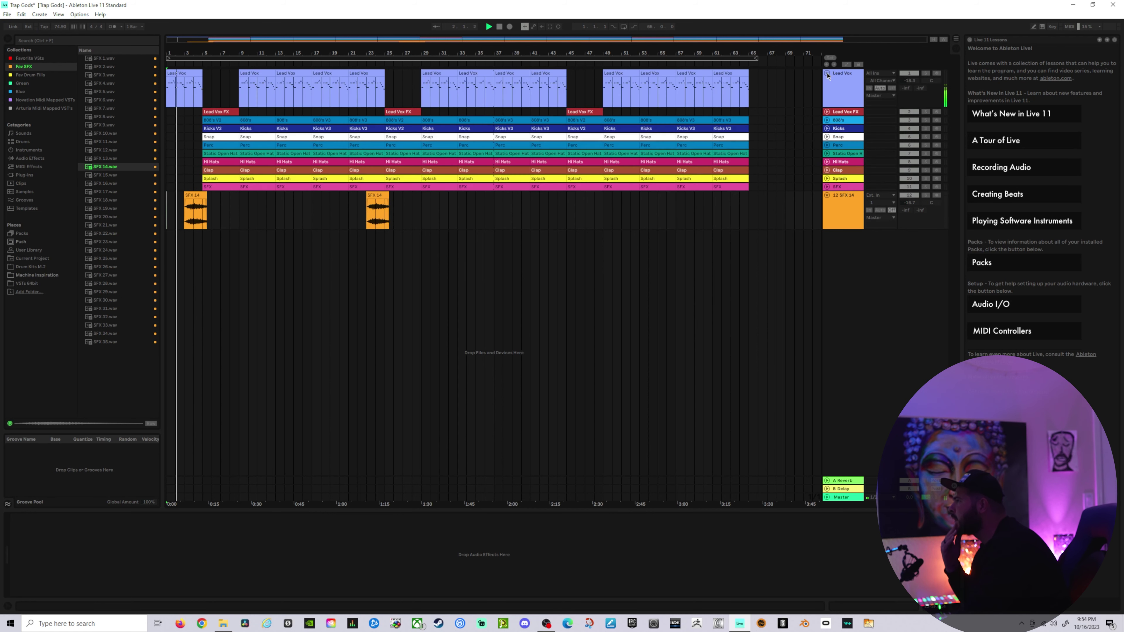
click(827, 113)
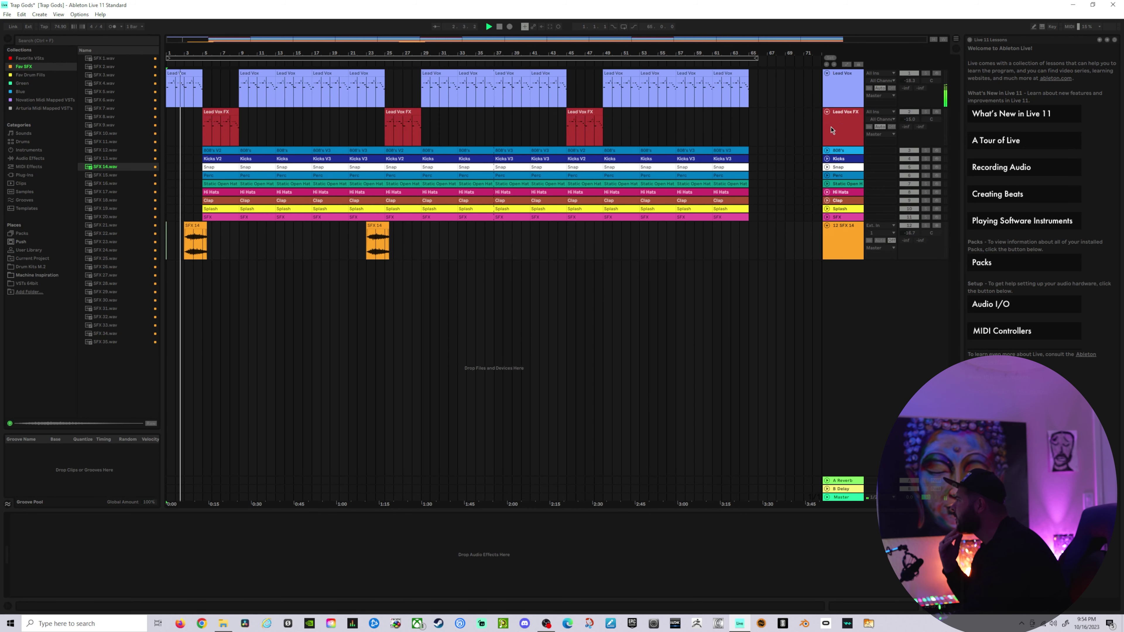
click(827, 112)
click(826, 73)
click(610, 237)
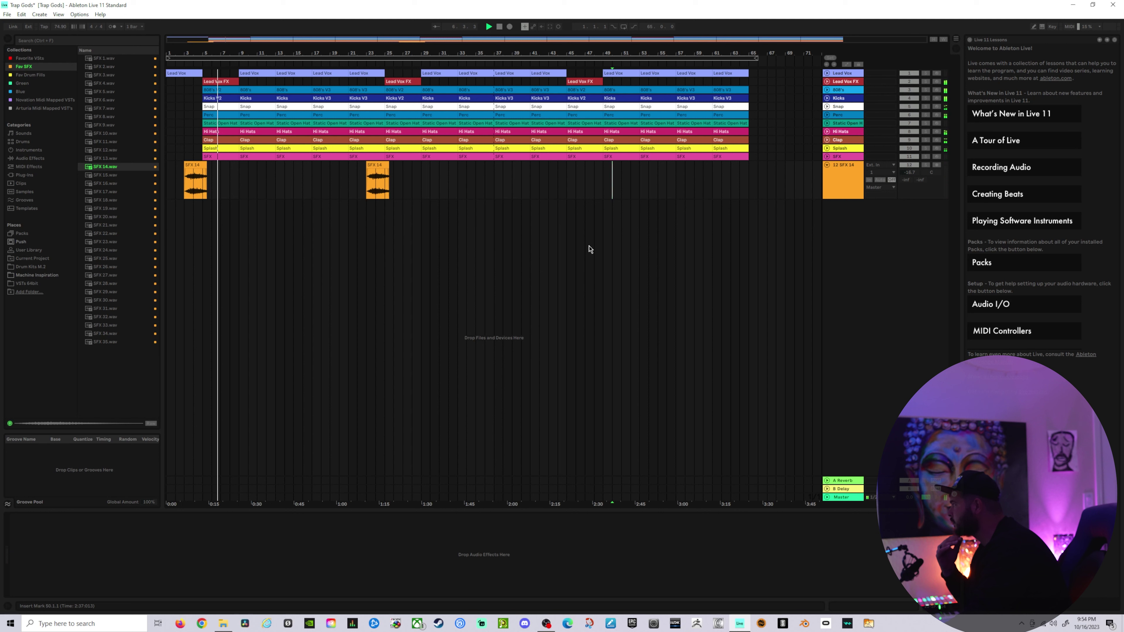
click(393, 235)
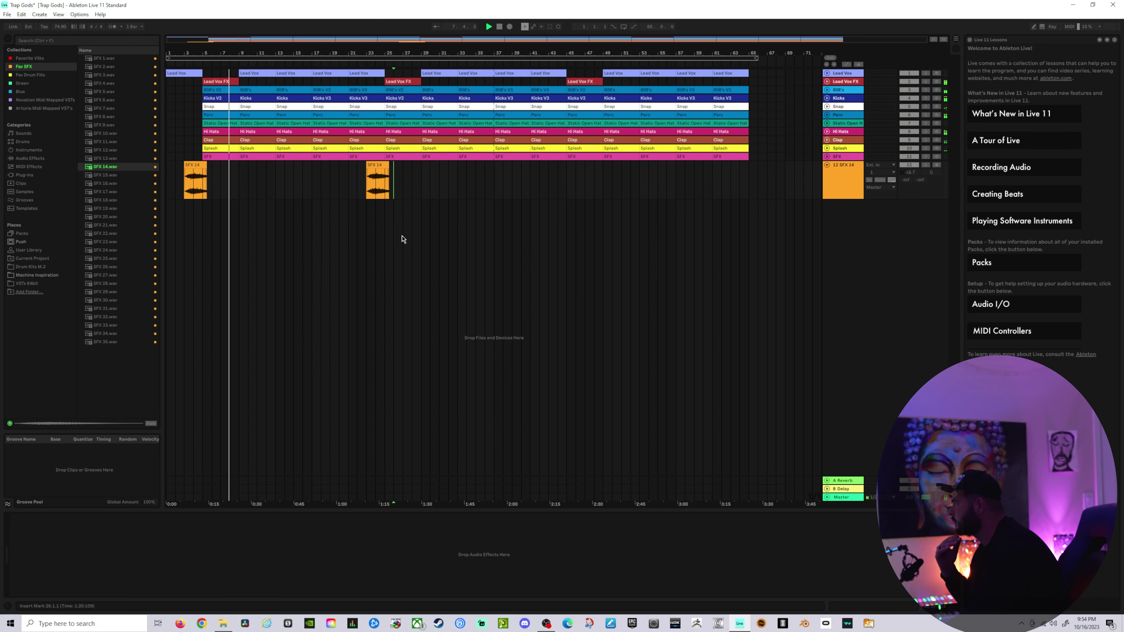
Step: Delete bar 12 from the Snap through SFX tracks and bar 16 from the 808's through SFX tracks
click(275, 169)
drag(272, 99, 269, 99)
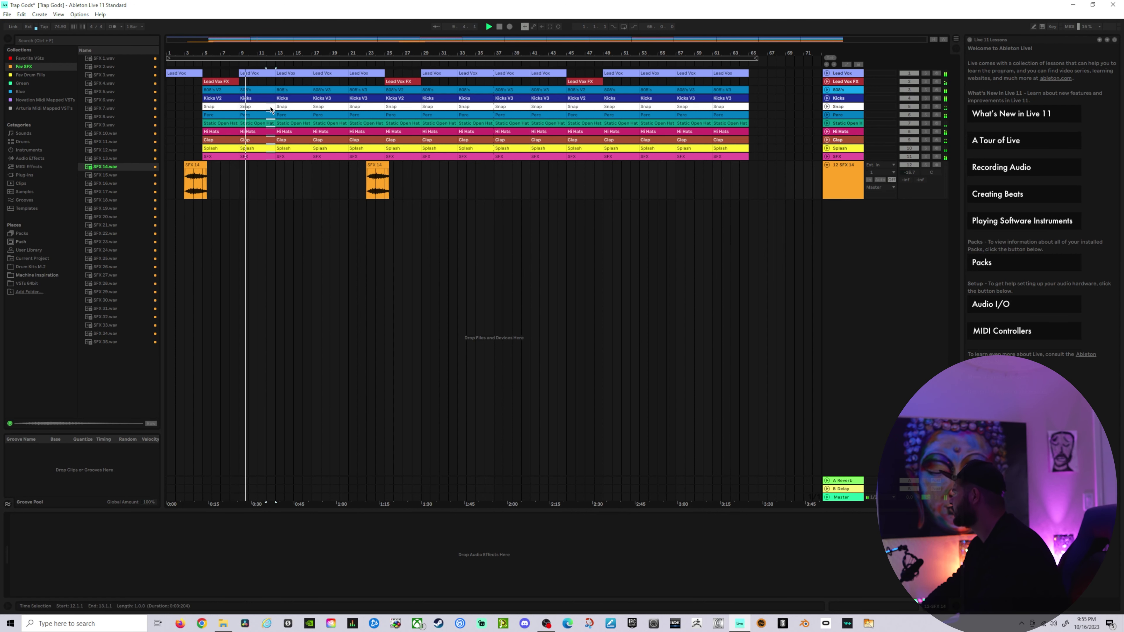
drag(271, 109, 270, 110)
key(Delete)
drag(313, 165, 308, 95)
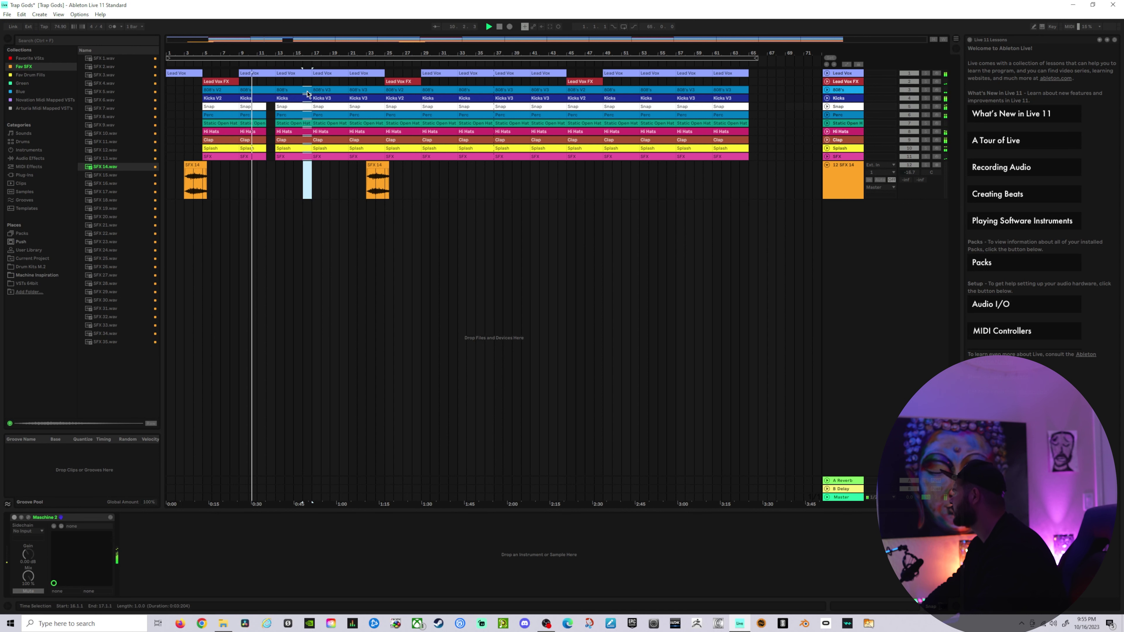
key(Delete)
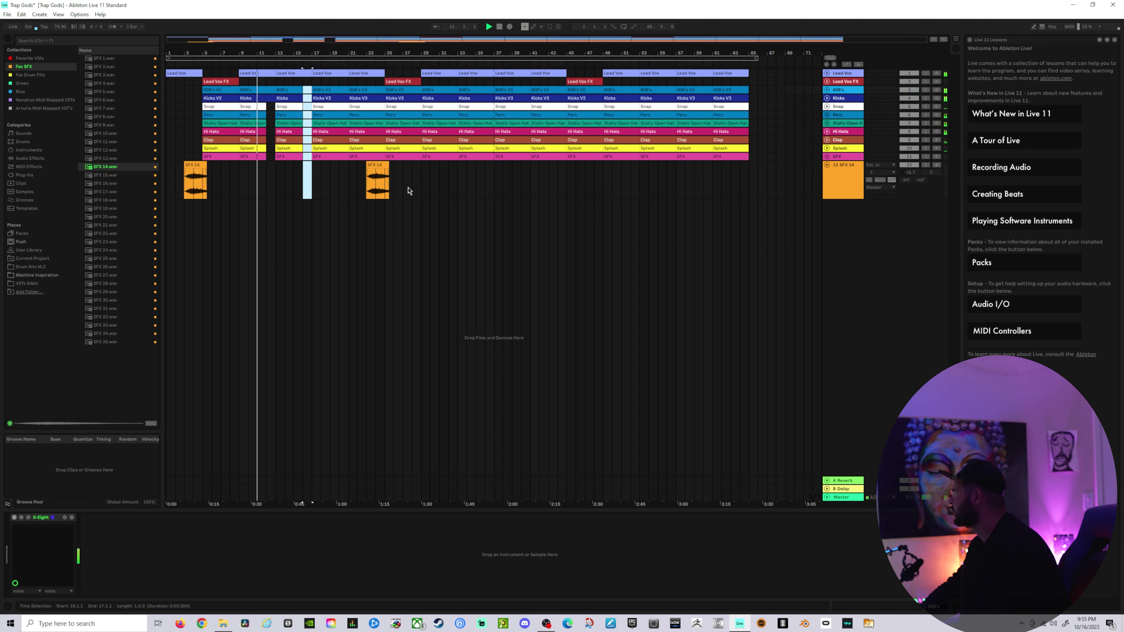
click(321, 181)
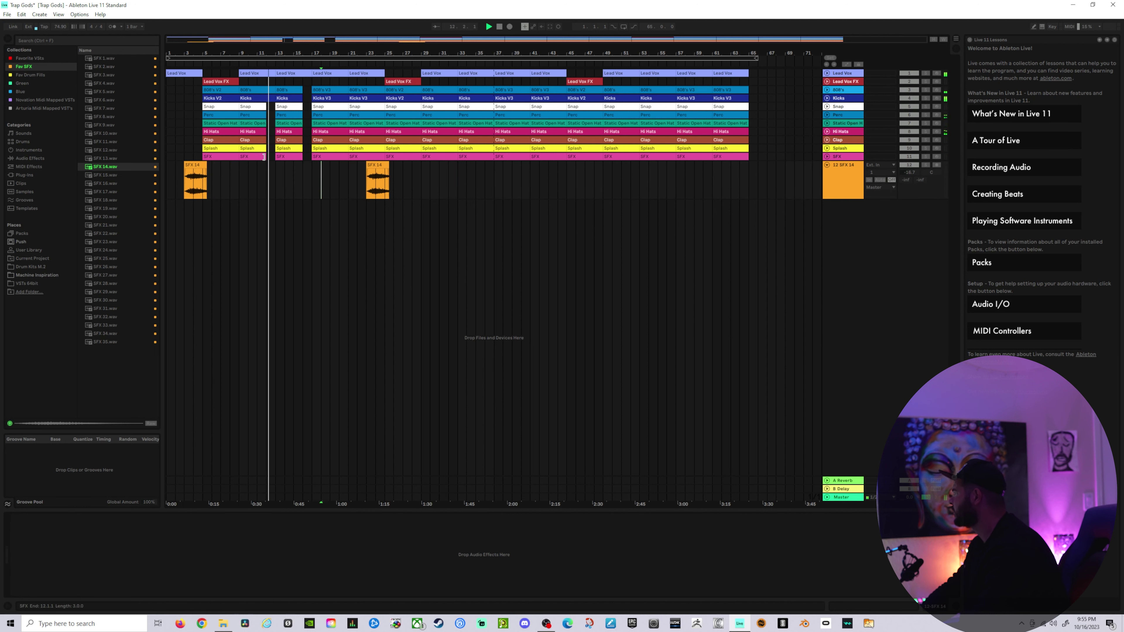
Step: Extend the Snap clip through bar 12 up to bar 13
click(264, 106)
drag(264, 106, 274, 106)
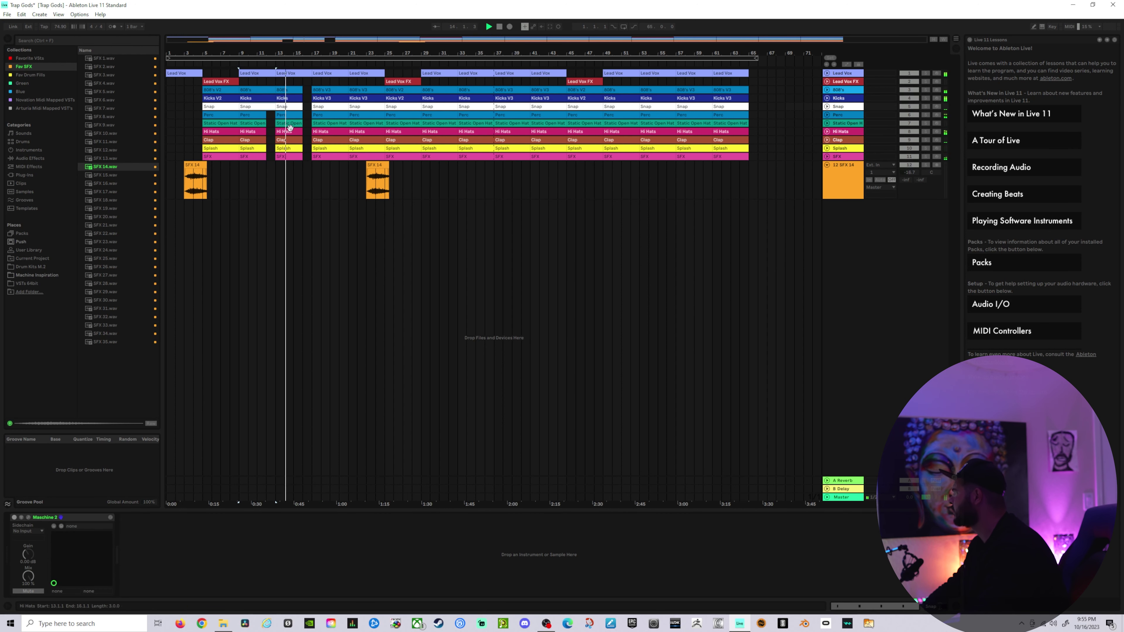
drag(293, 125, 255, 123)
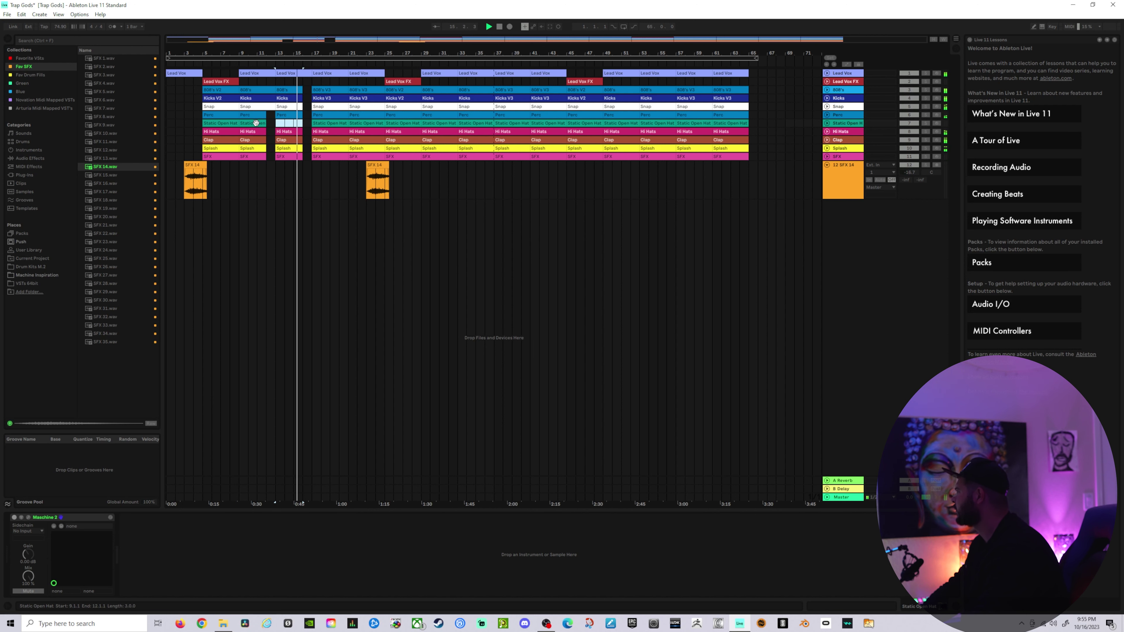
click(330, 190)
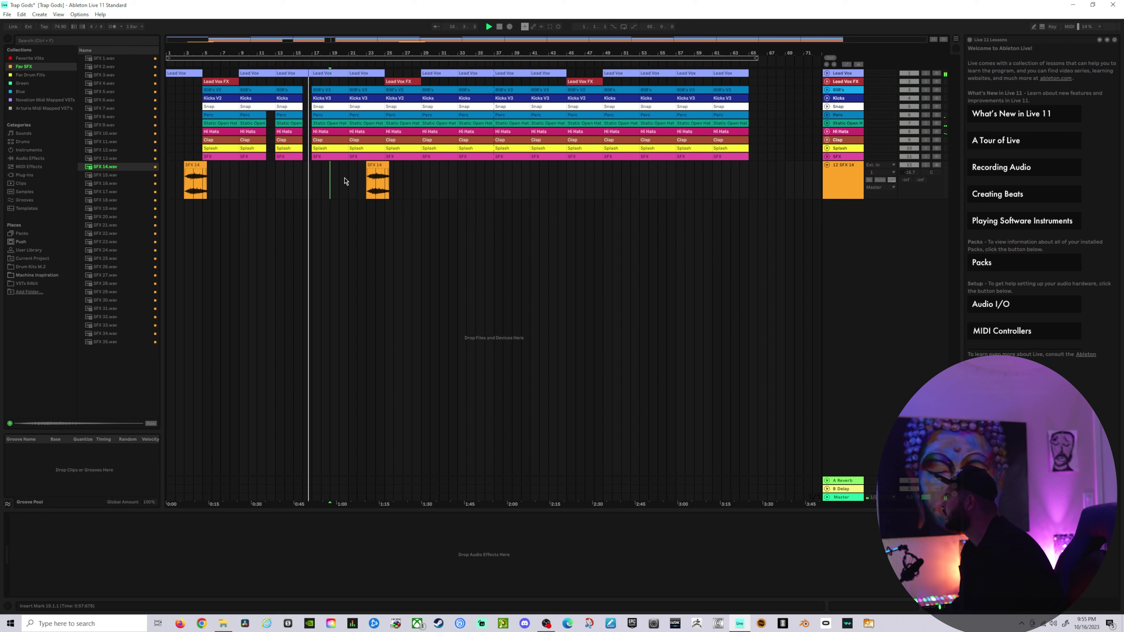
Step: Duplicate the first SFX 14 clip, place the copy at bar 15 over the drum break, and play it back
click(200, 164)
key(space)
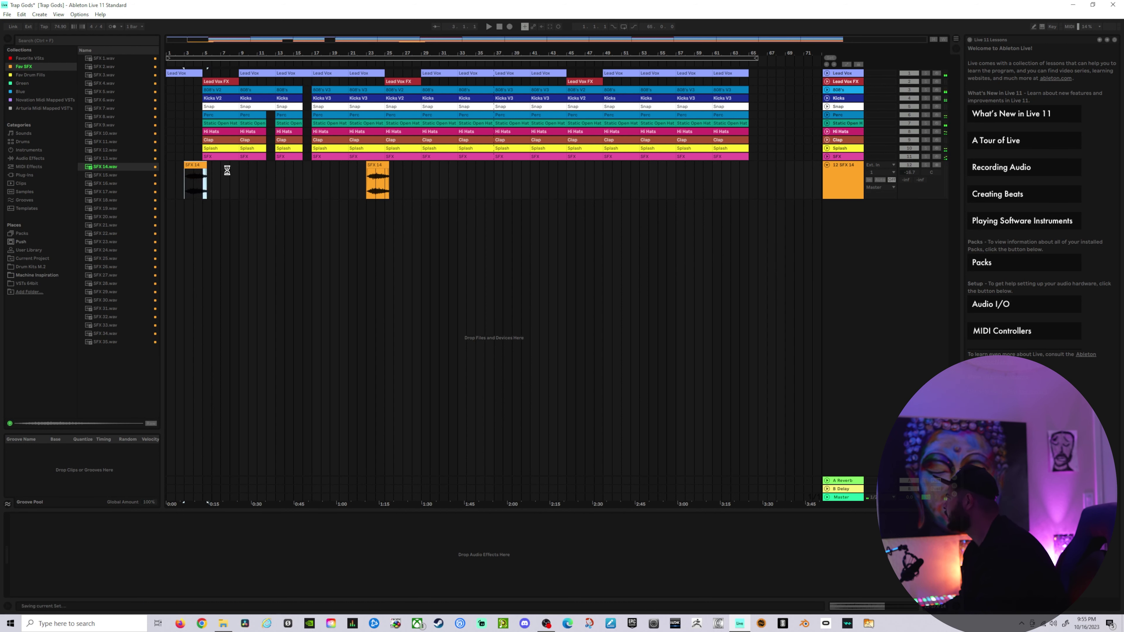
key(ctrl+d)
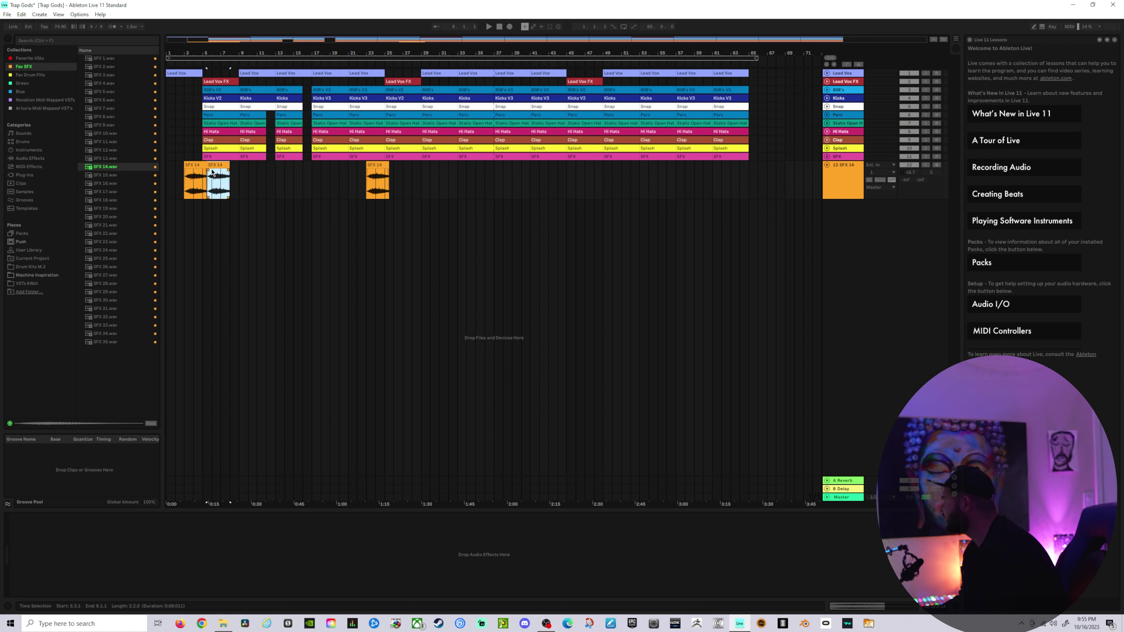
drag(217, 163, 303, 169)
key(space)
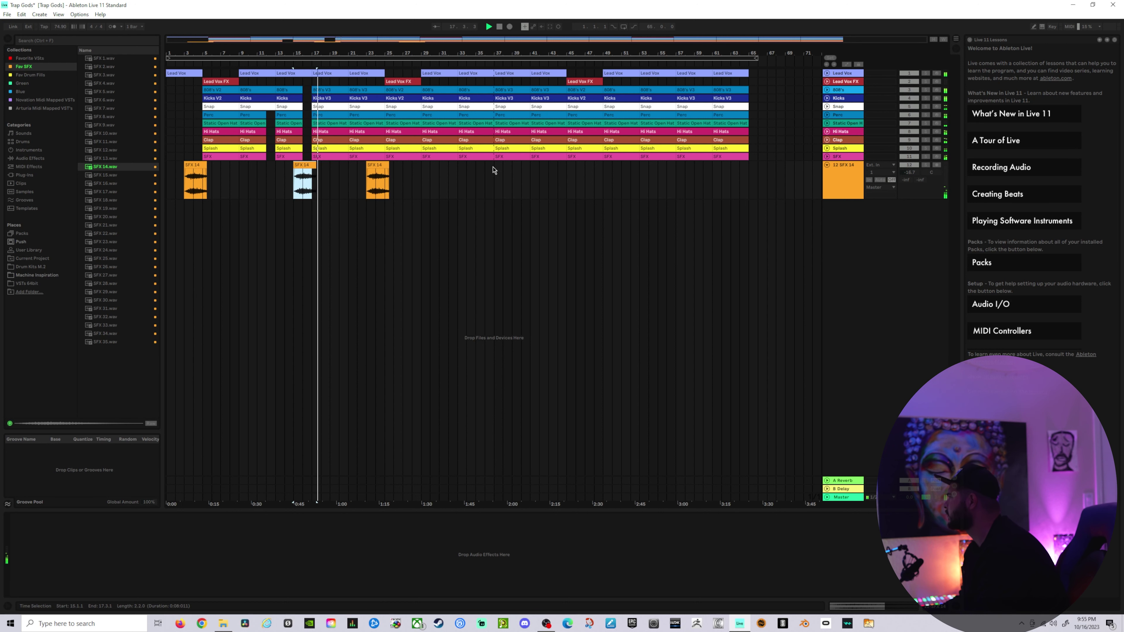
Step: Delete every clip after bar 25 on the Lead Vox through SFX tracks, keeping the SFX 14 track's clips
drag(494, 170, 401, 75)
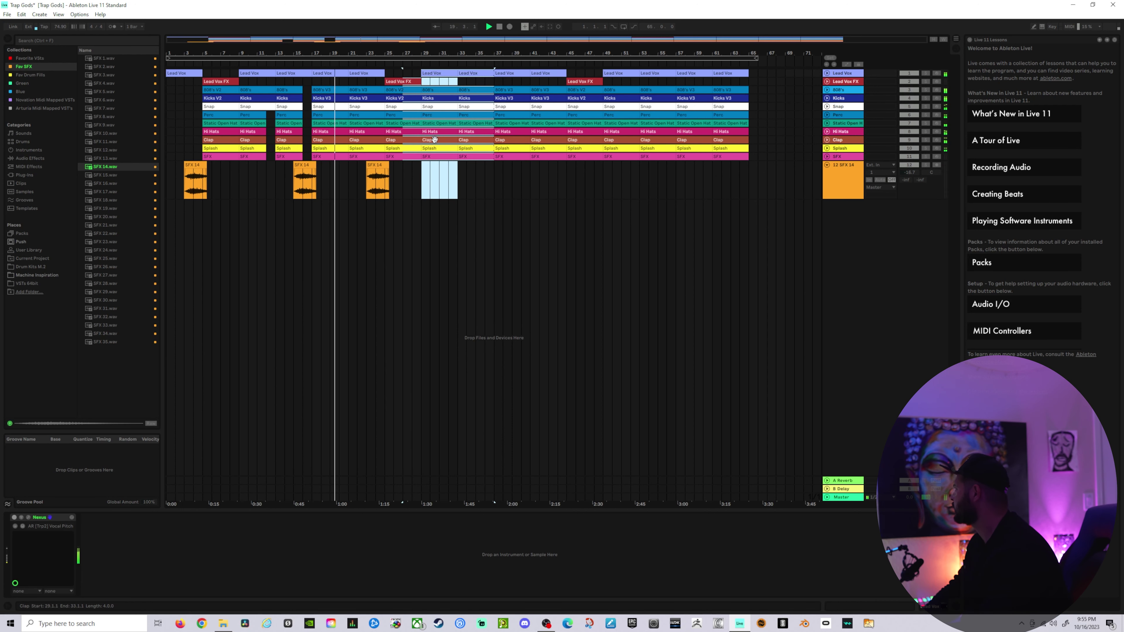
key(Delete)
drag(408, 151, 387, 111)
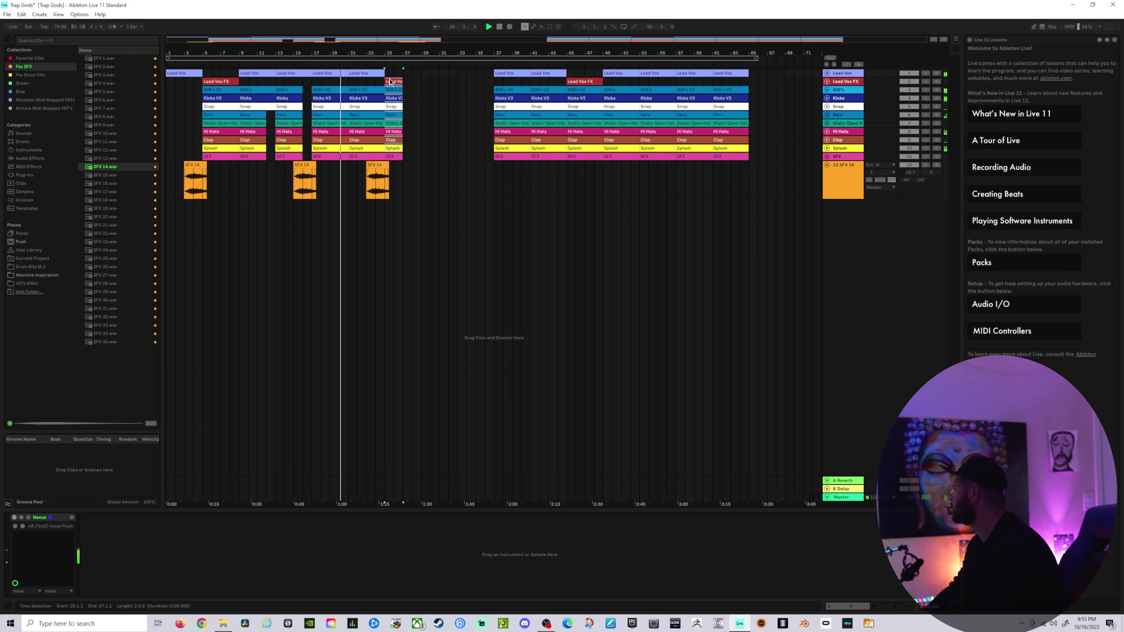
key(Delete)
drag(768, 81, 487, 75)
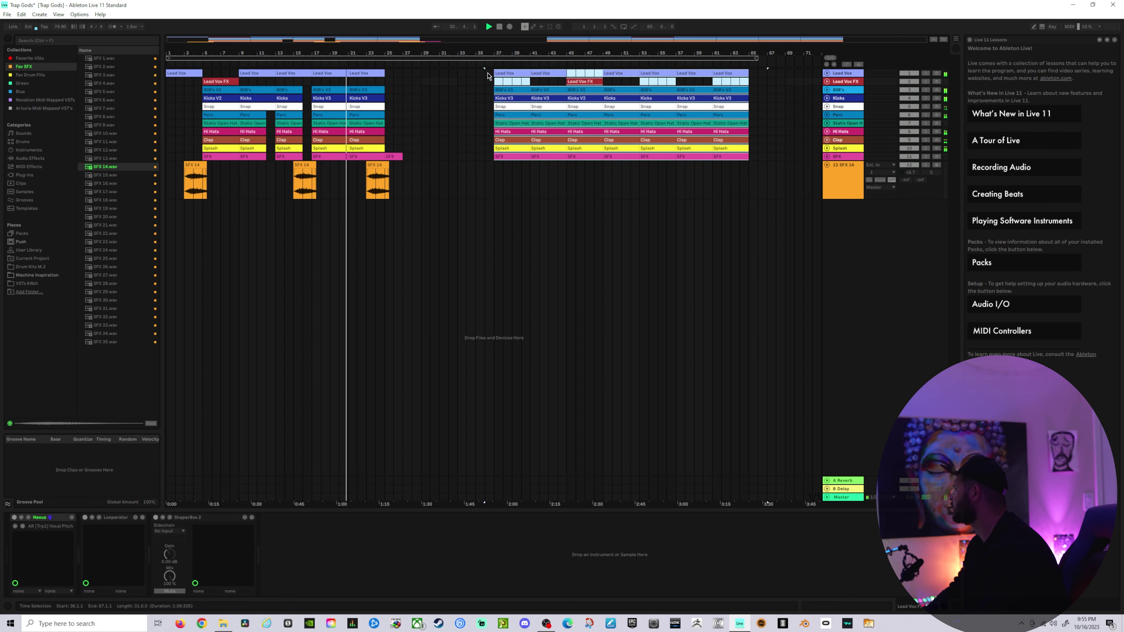
key(Delete)
drag(424, 162, 391, 150)
key(Delete)
drag(384, 80, 247, 73)
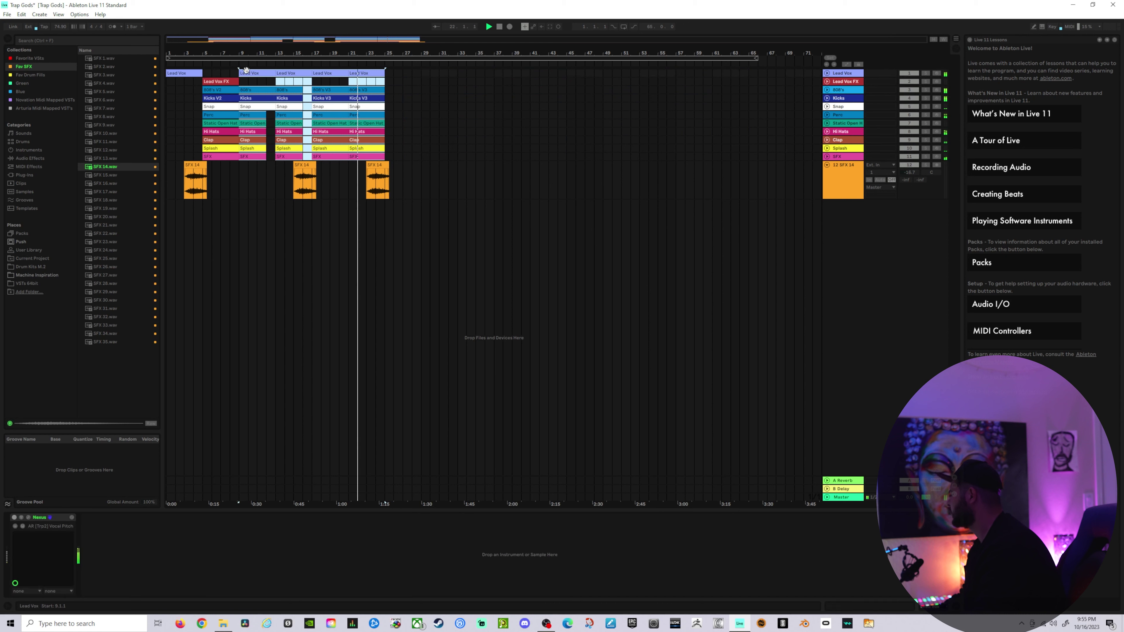
key(ctrl+d)
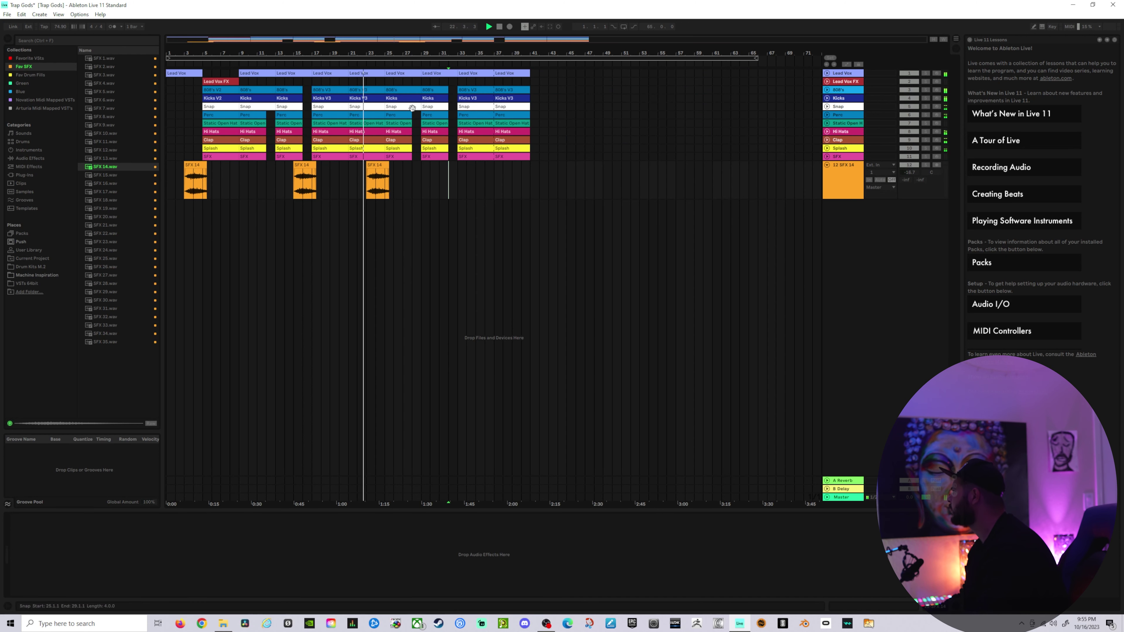
key(ctrl+z)
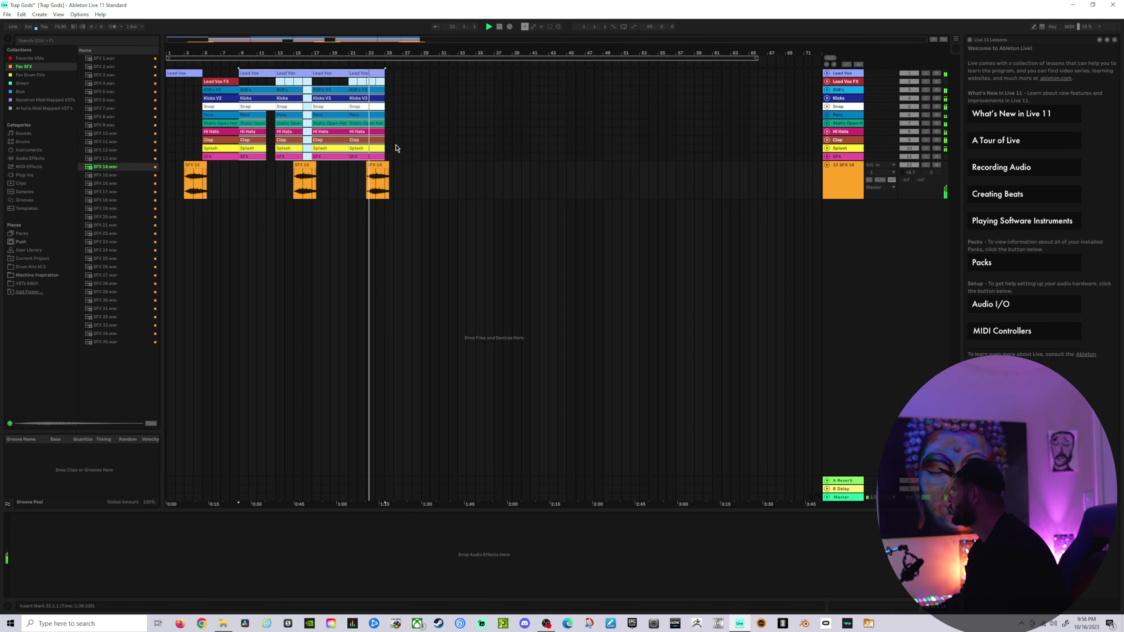
Step: Duplicate bars 5 to 25 of the Lead Vox through SFX tracks once and play from just before bar 25
drag(386, 158, 203, 73)
key(ctrl+d)
click(502, 195)
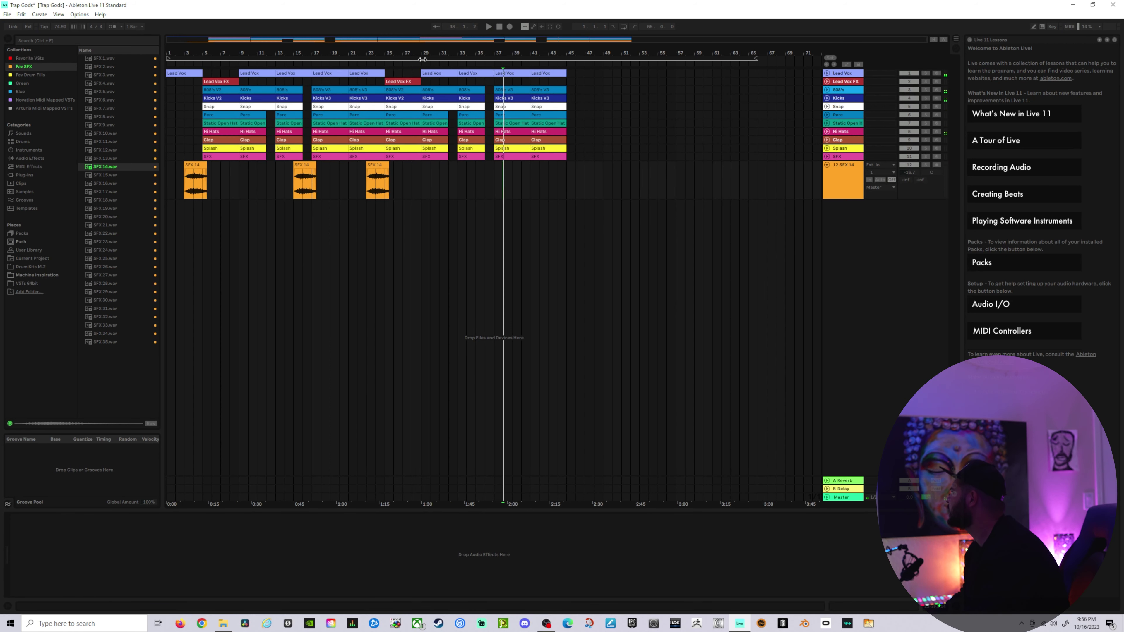
click(372, 63)
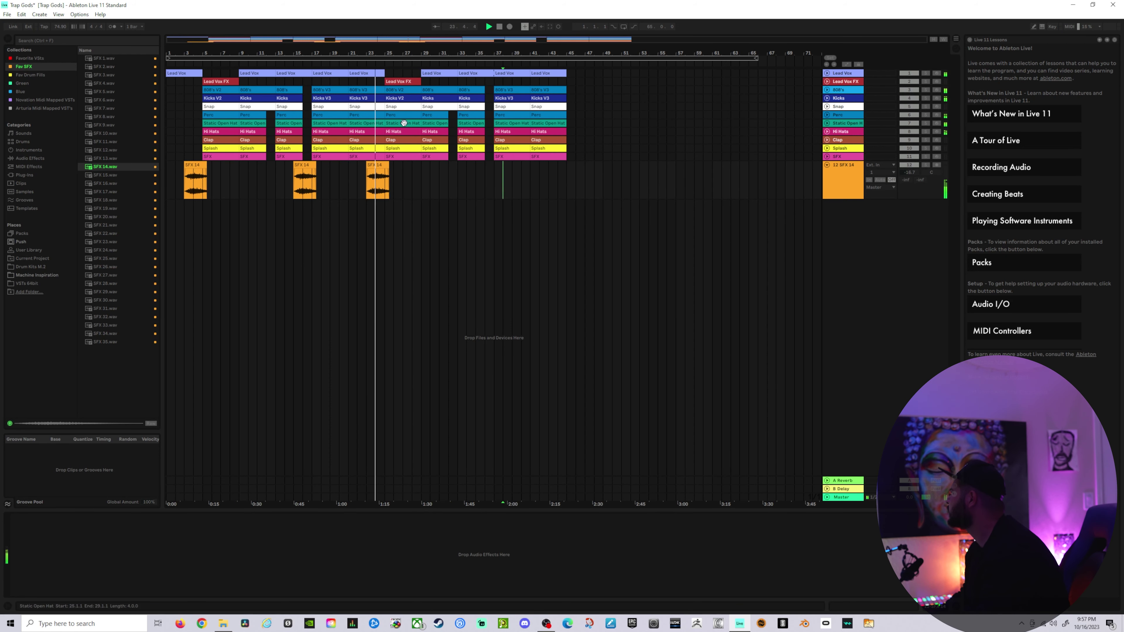
Step: Make the second drop's Static Open Hat clip start at bar 28 and remove the Clap from bars 25 to 29
click(411, 123)
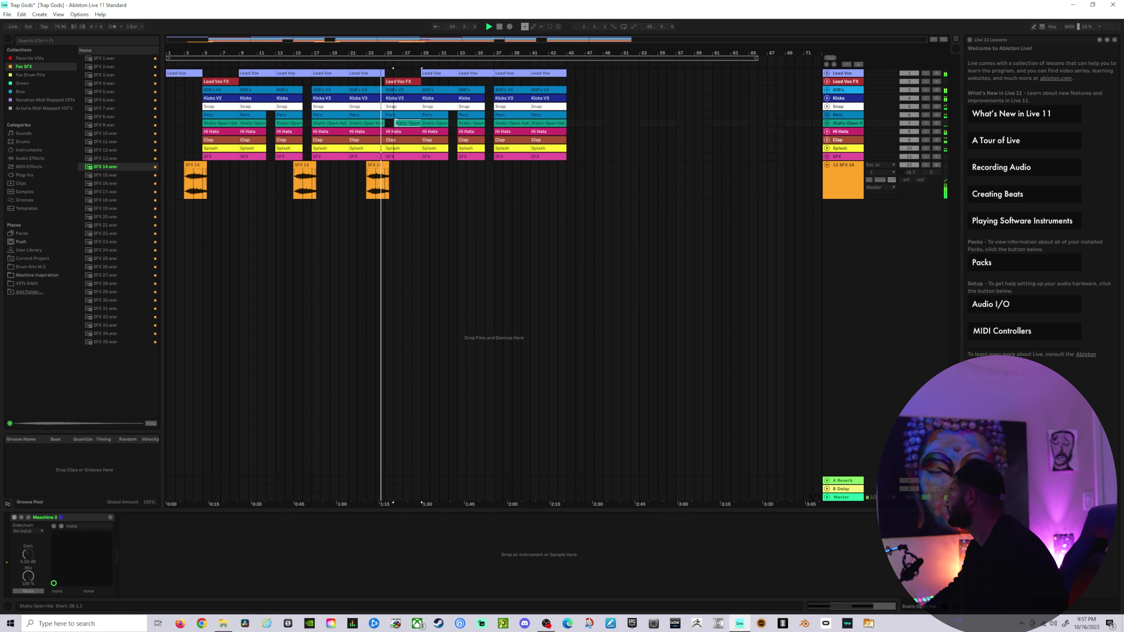
click(409, 132)
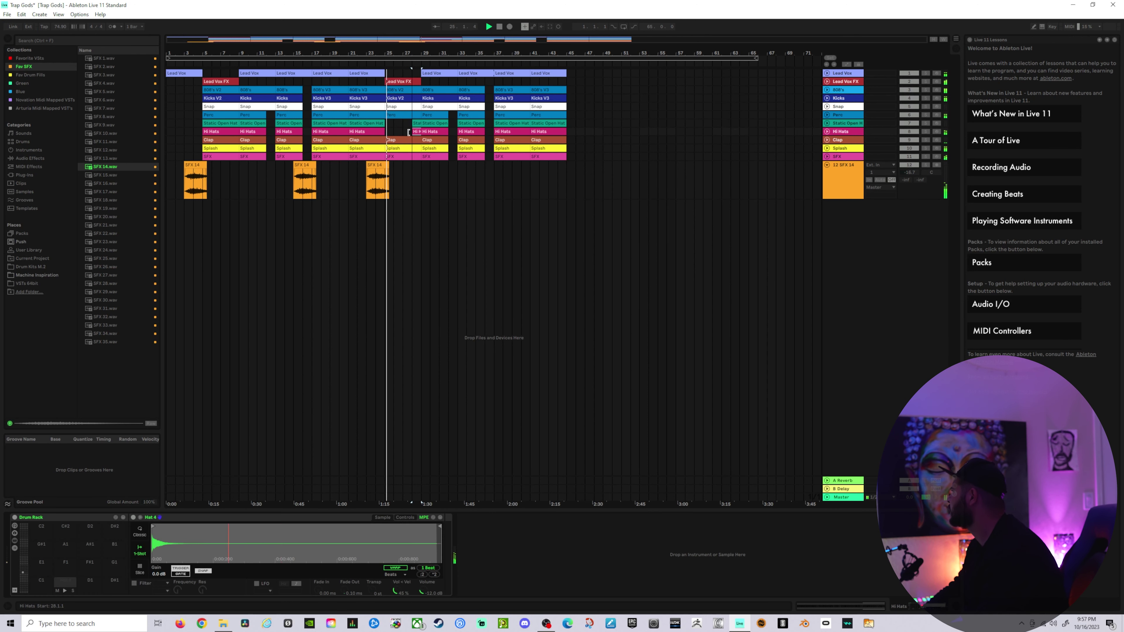
click(406, 139)
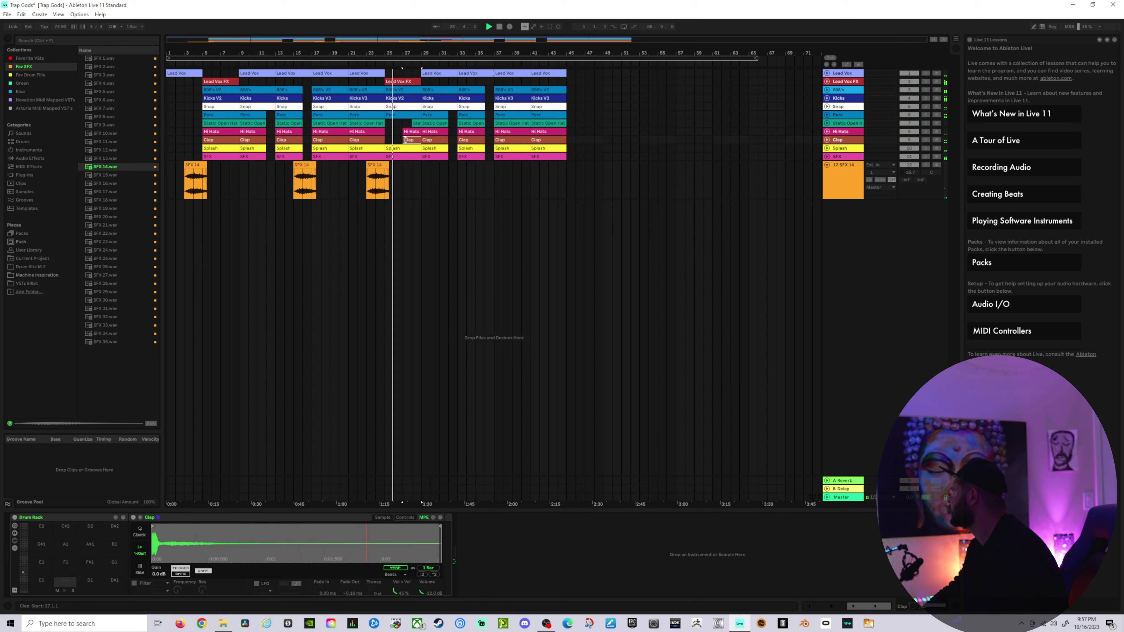
key(Delete)
Step: Reduce the Hi Hats clip at the start of the second drop so it plays only in bar 28
click(407, 132)
key(Delete)
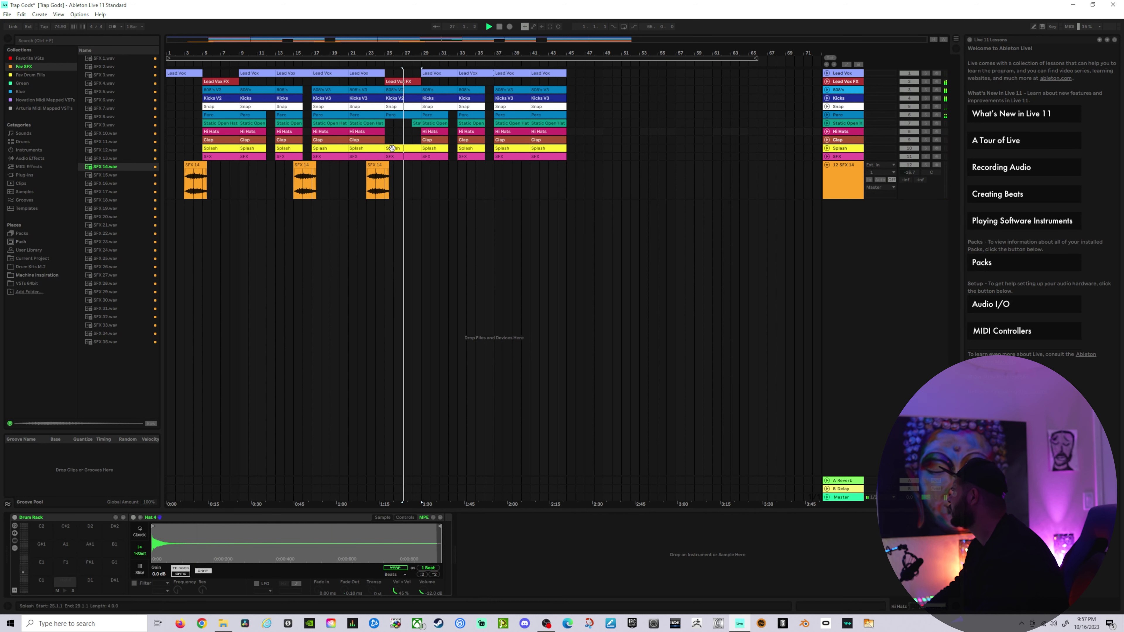
click(392, 148)
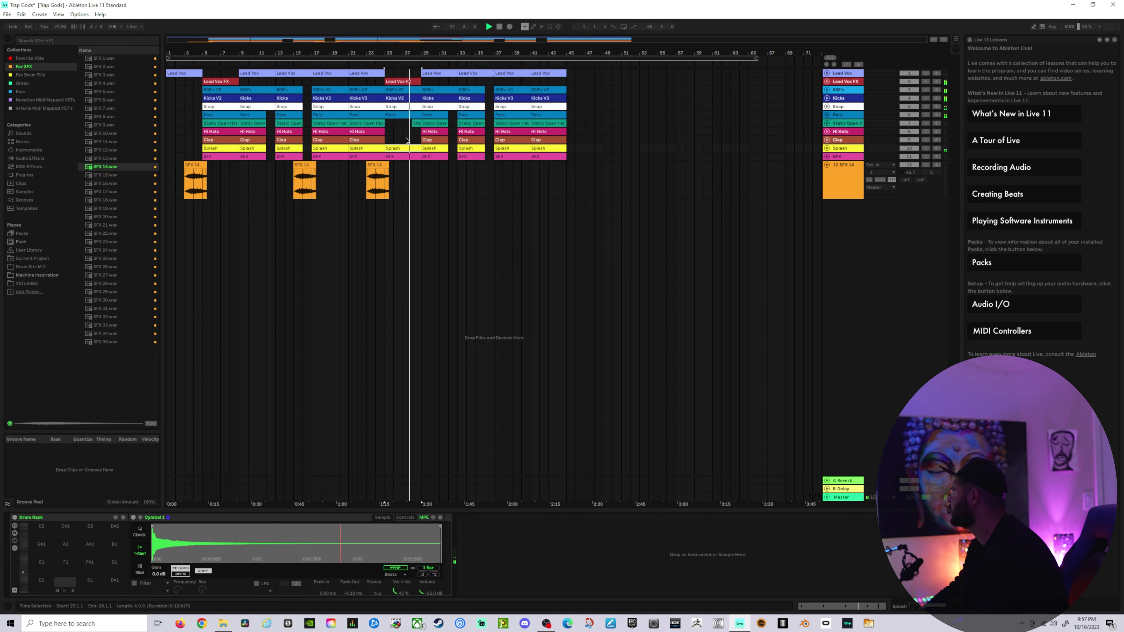
key(ctrl+z)
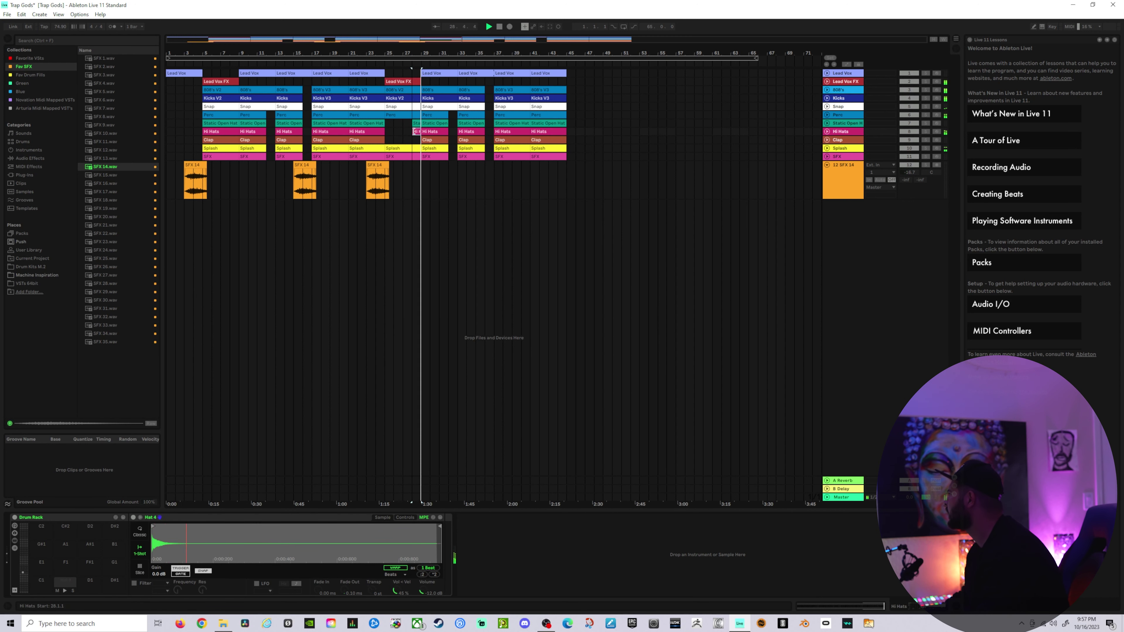
click(455, 177)
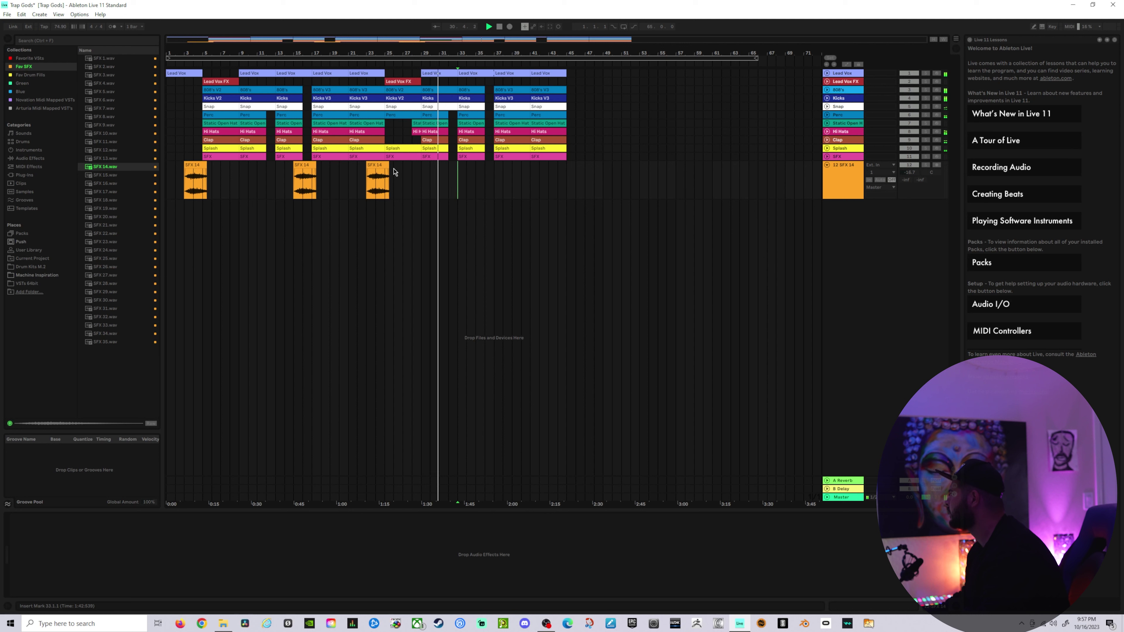
Step: Duplicate the SFX 14 clip from bar 23 and place the copy at bar 35, leading into bar 37
click(379, 166)
key(ctrl+d)
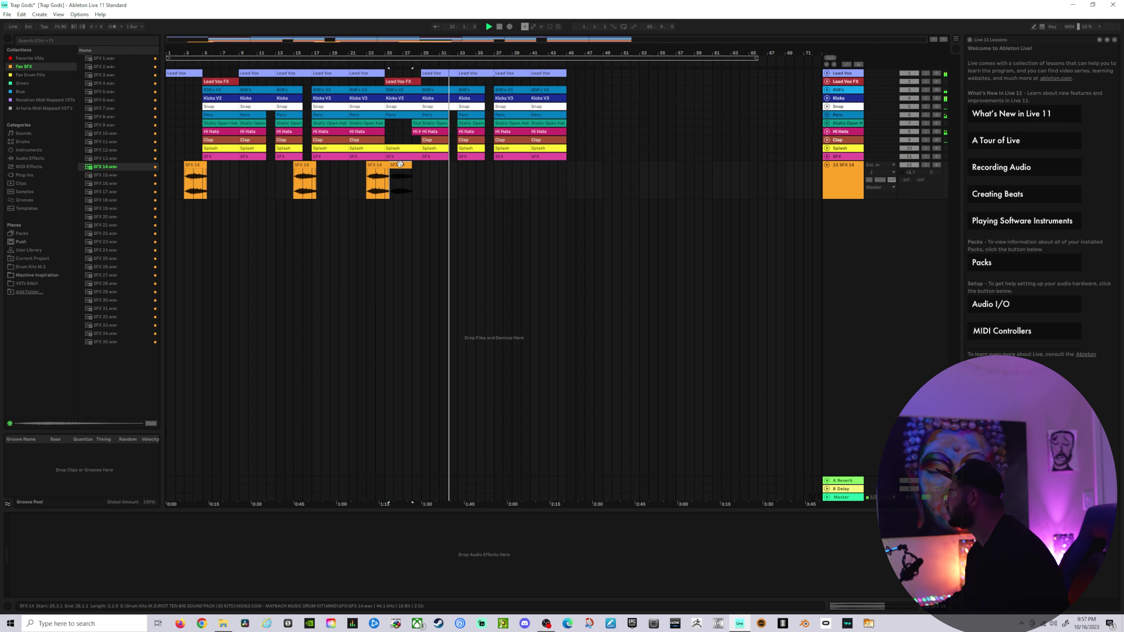
drag(399, 164, 488, 175)
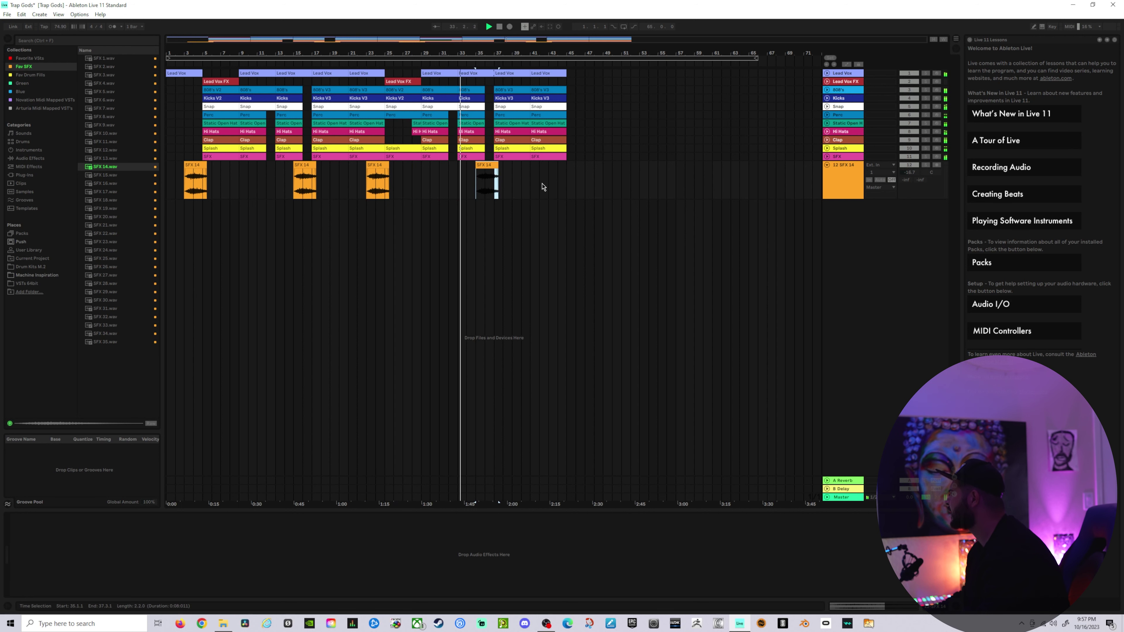
click(539, 185)
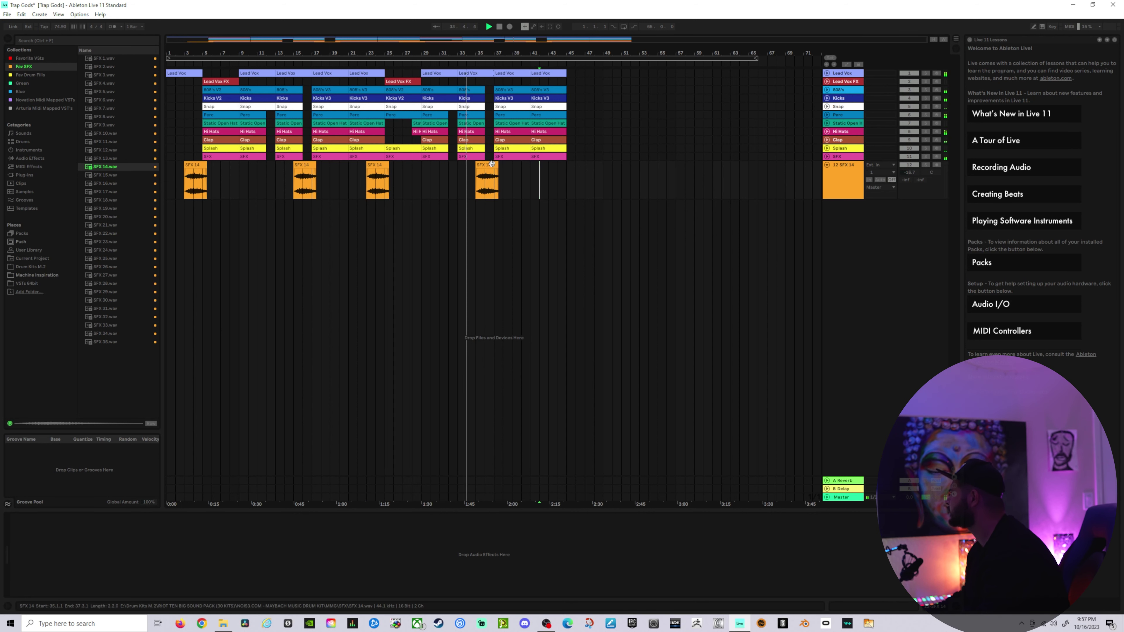
Step: Duplicate the SFX 14 clip at bar 35 and place the copy at bar 43, leading into bar 45
click(486, 177)
key(ctrl+d)
drag(513, 173, 562, 174)
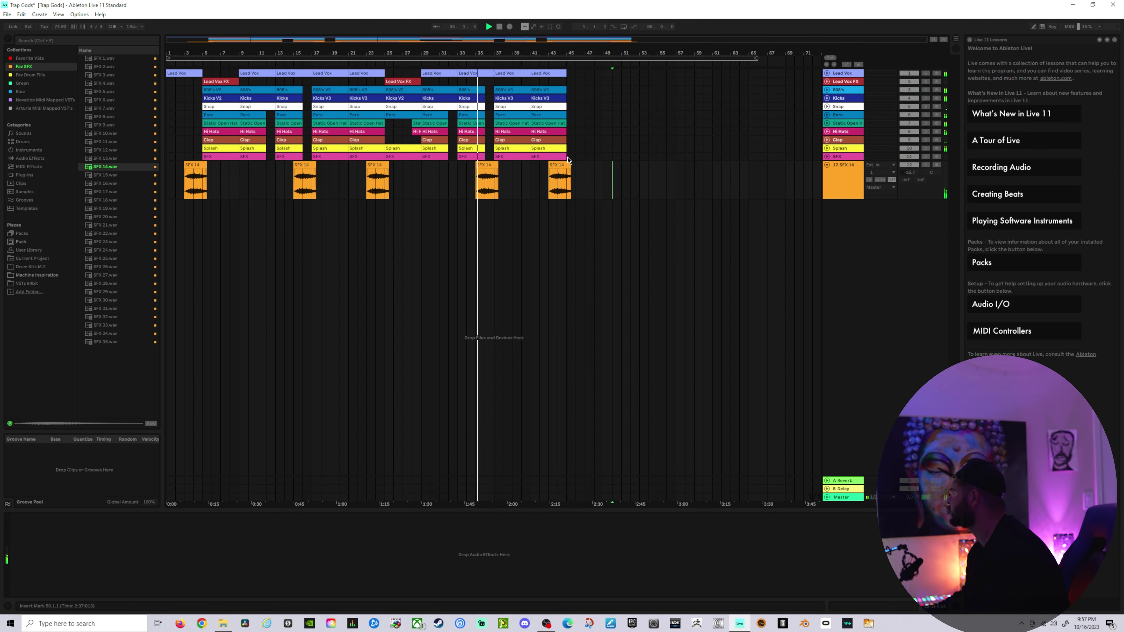
Step: Duplicate bars 25 to 45 of the Lead Vox through SFX tracks once, directly after bar 45
drag(567, 159, 414, 79)
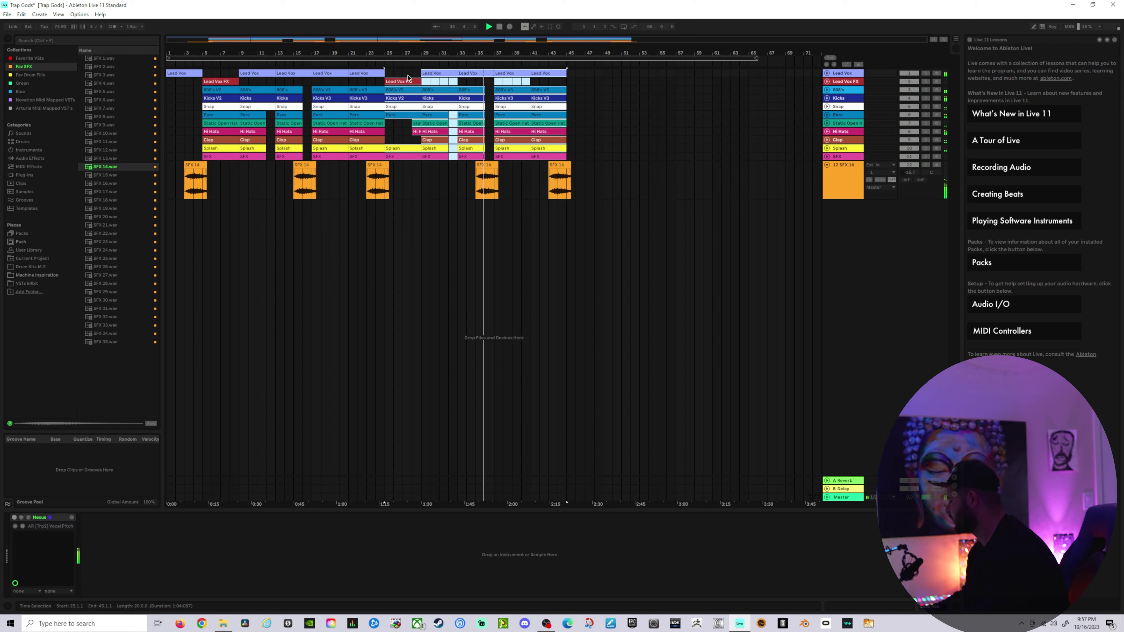
key(ctrl+d)
click(639, 181)
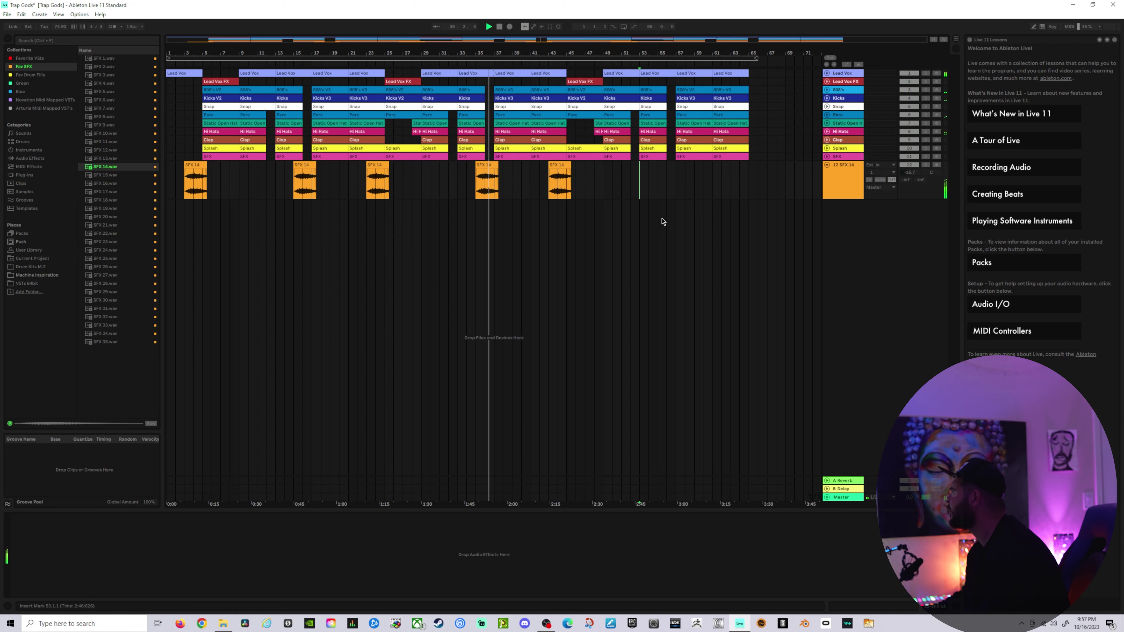
Step: Duplicate the SFX 14 clip at bar 43 and place the copy at bar 55, leading into bar 57
click(562, 165)
key(ctrl+d)
drag(580, 165, 666, 169)
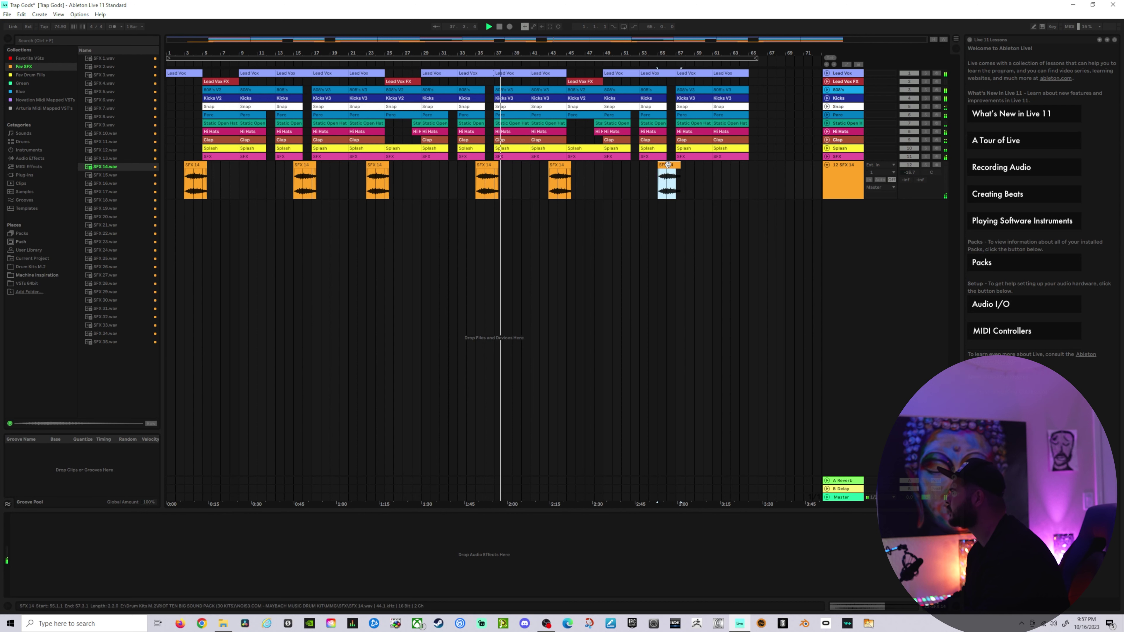
click(702, 187)
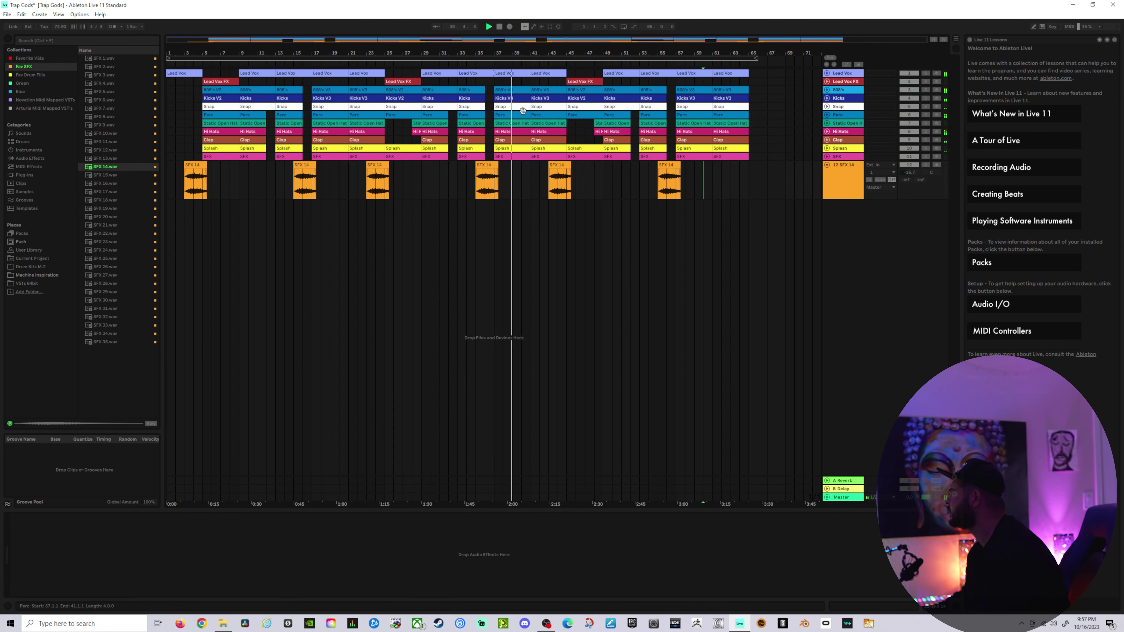
Step: Replace the Kicks and 808's clips in bars 45 to 49 with copies of the V3 clips from bar 41
click(572, 92)
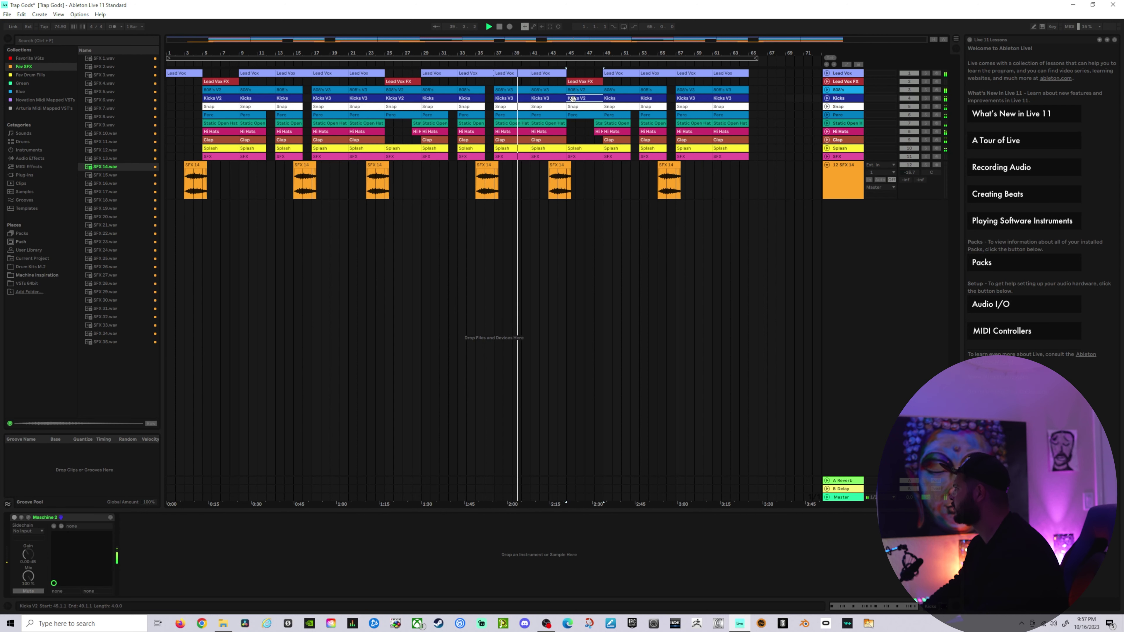
key(Delete)
click(573, 92)
key(Delete)
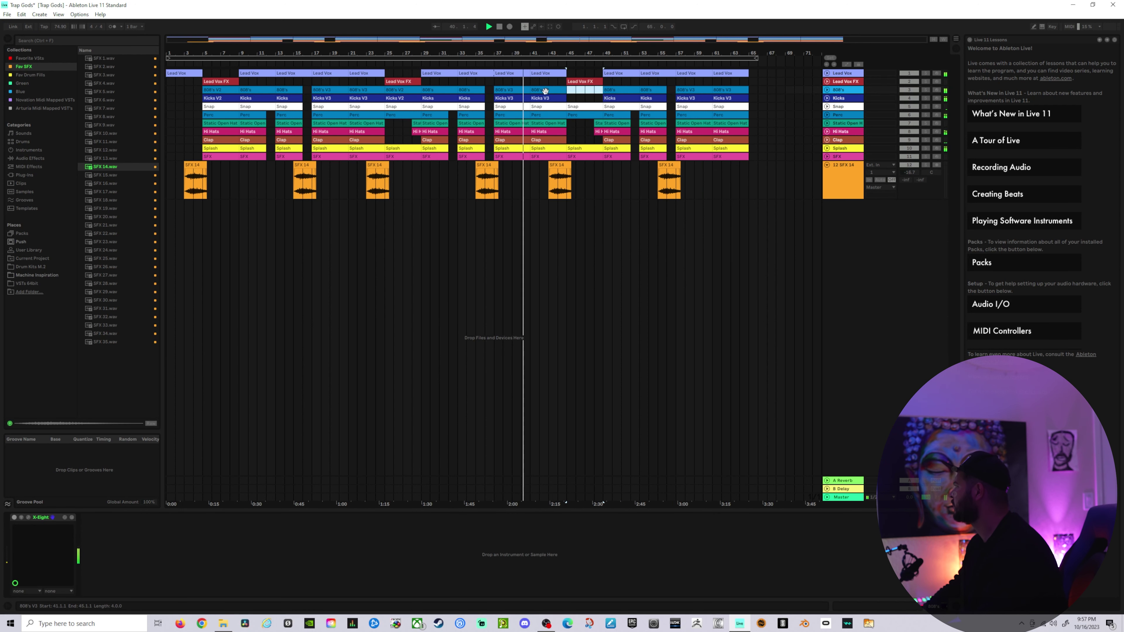
click(549, 91)
key(ctrl+d)
click(586, 106)
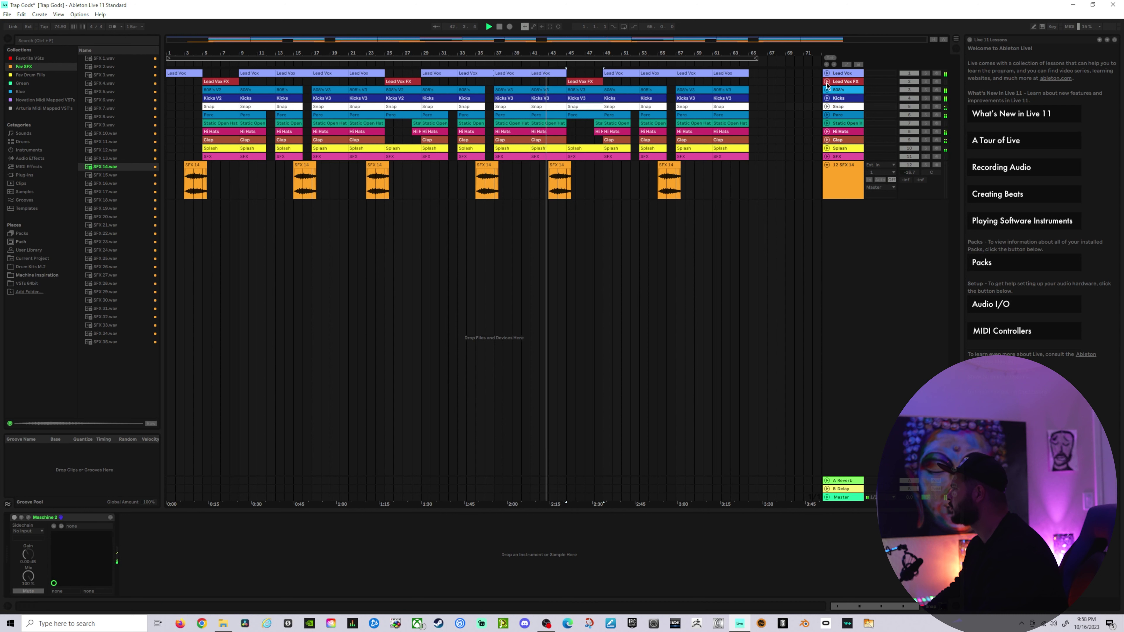
Step: Play the arrangement again from about bar 42 to review the transition into the third drop
click(758, 177)
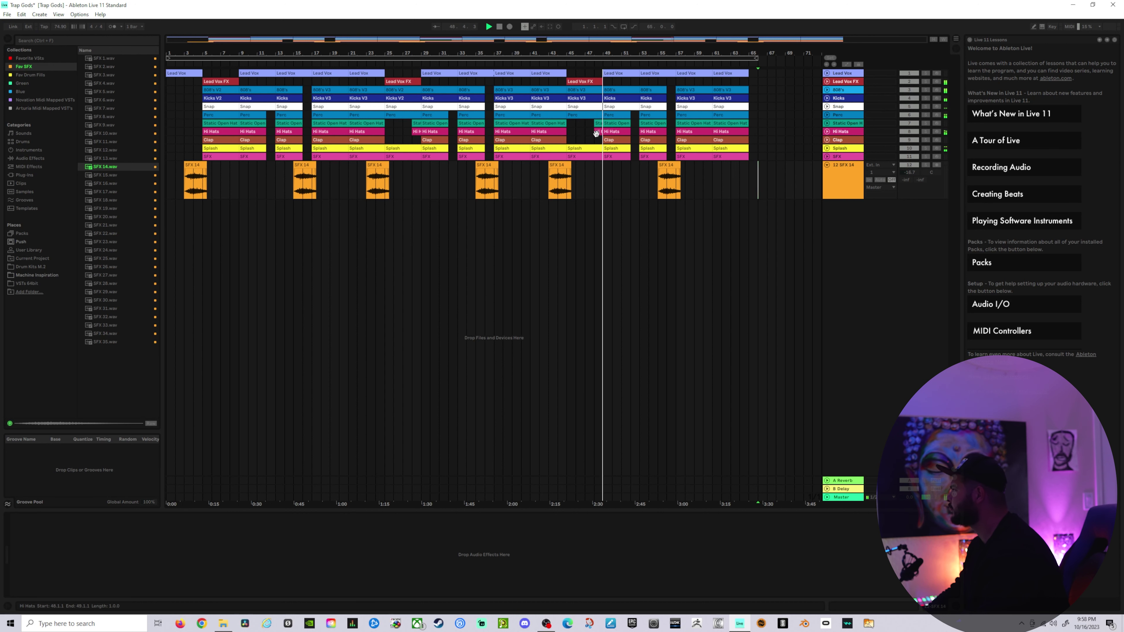
click(613, 181)
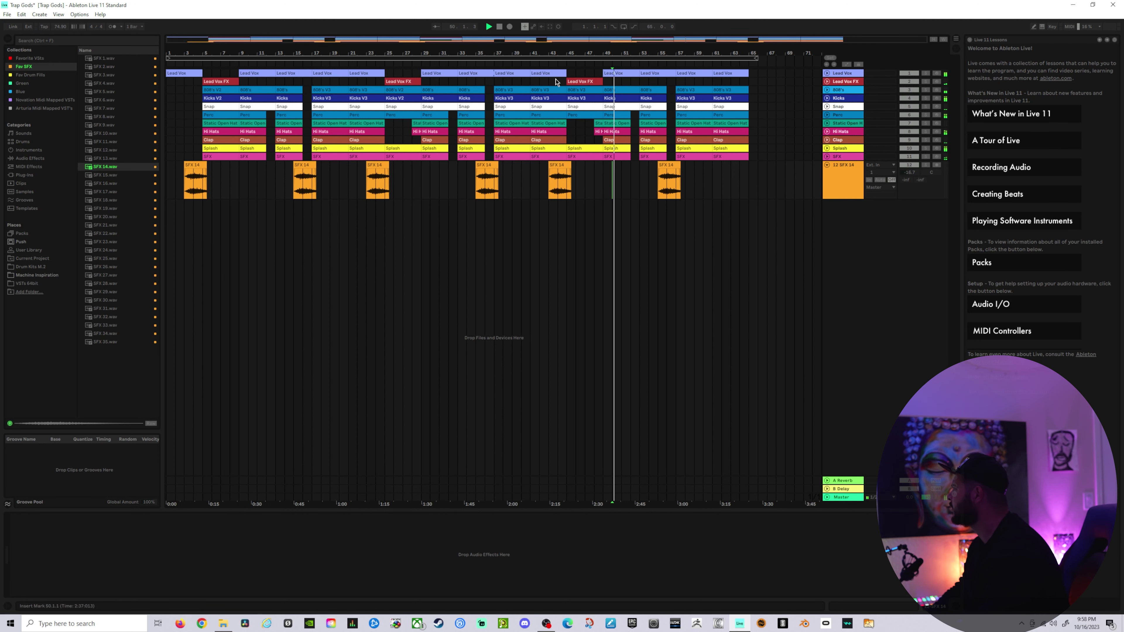
click(543, 63)
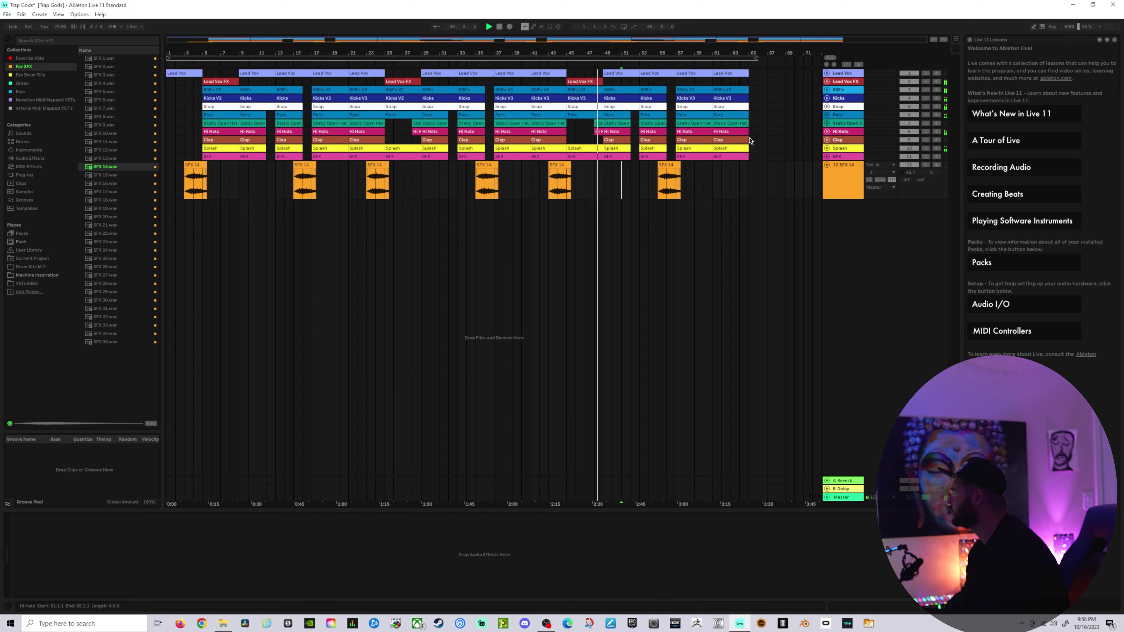
Step: Fold the SFX 14 track to its compact height and stop playback
click(826, 165)
click(743, 200)
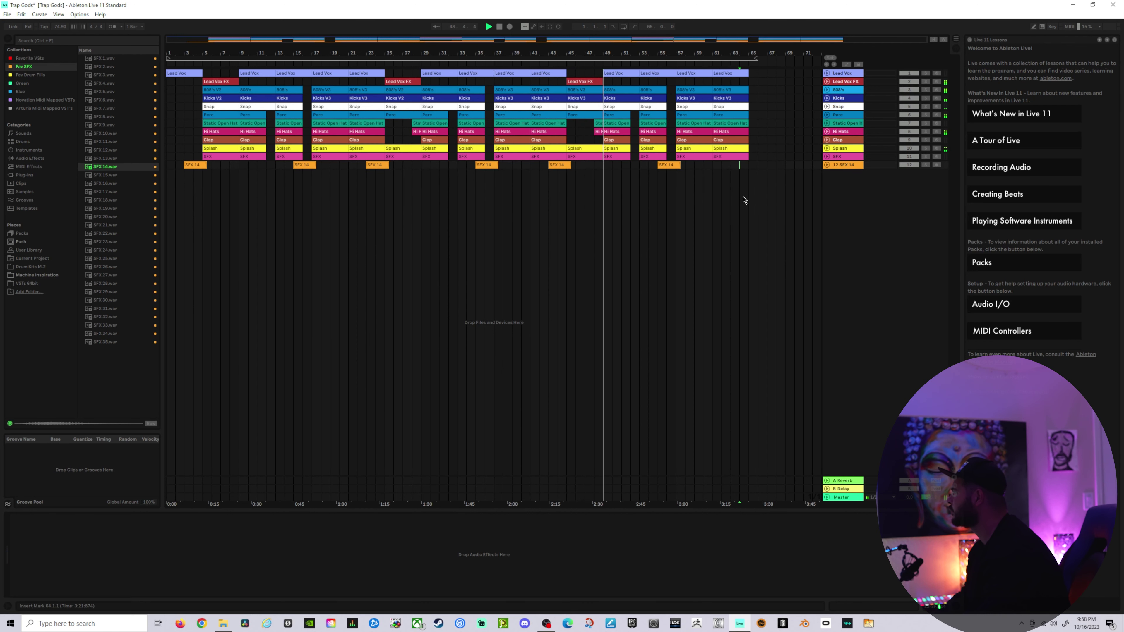
click(648, 186)
double_click(499, 28)
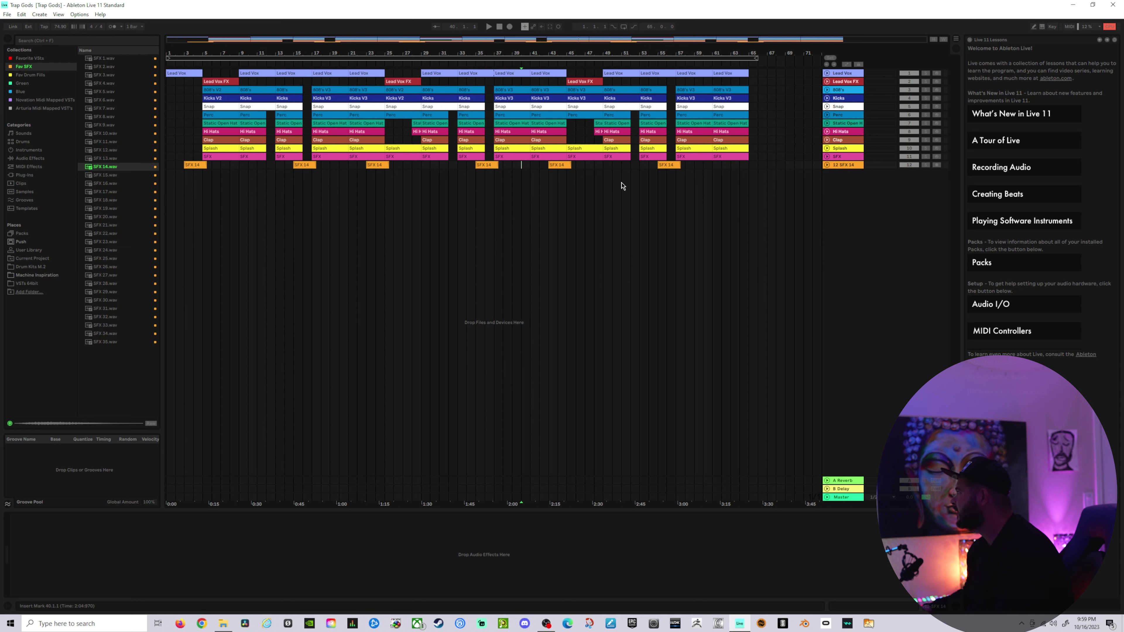
Step: In the Kicks V3 clip at bar 45, shorten the first note to an eighth and add eighth notes at 1.1.3 and 1.2.1
click(567, 63)
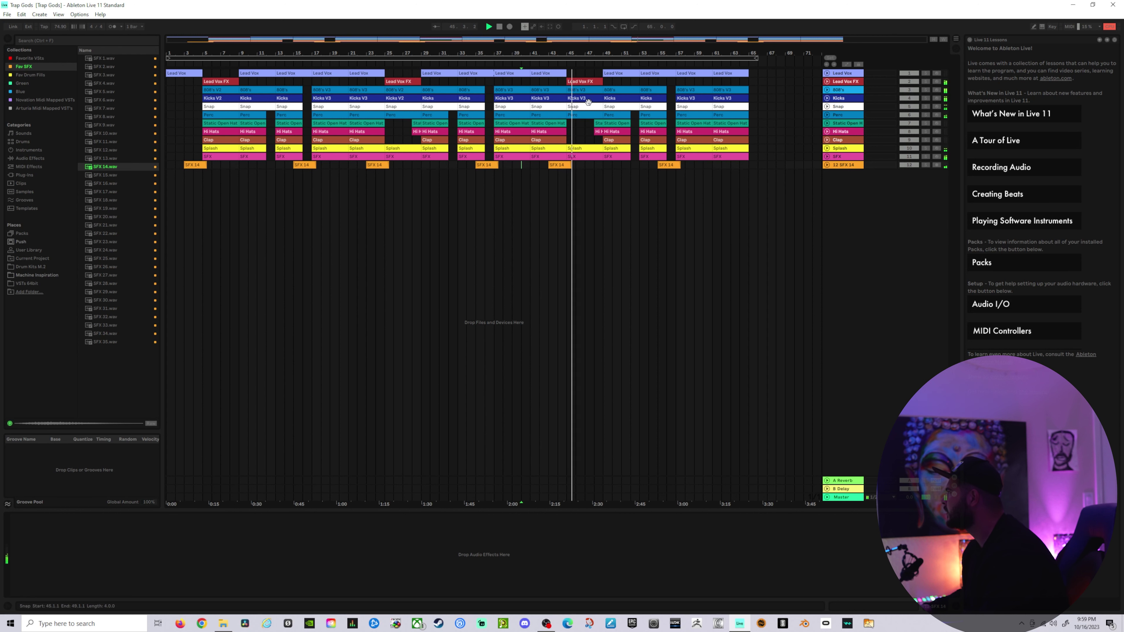
click(565, 63)
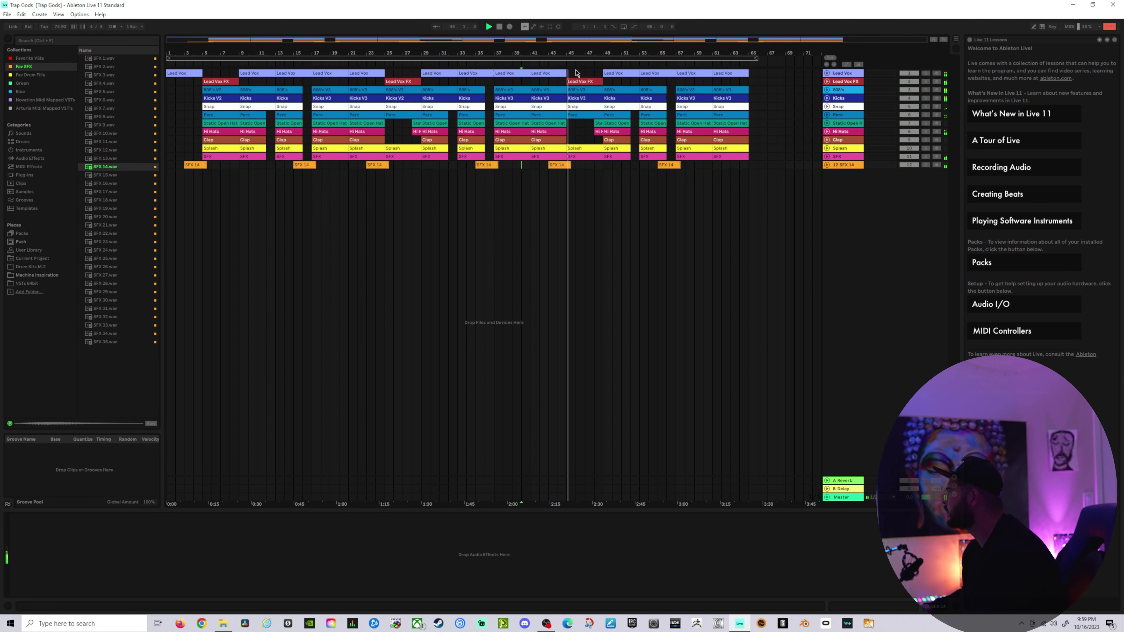
double_click(578, 95)
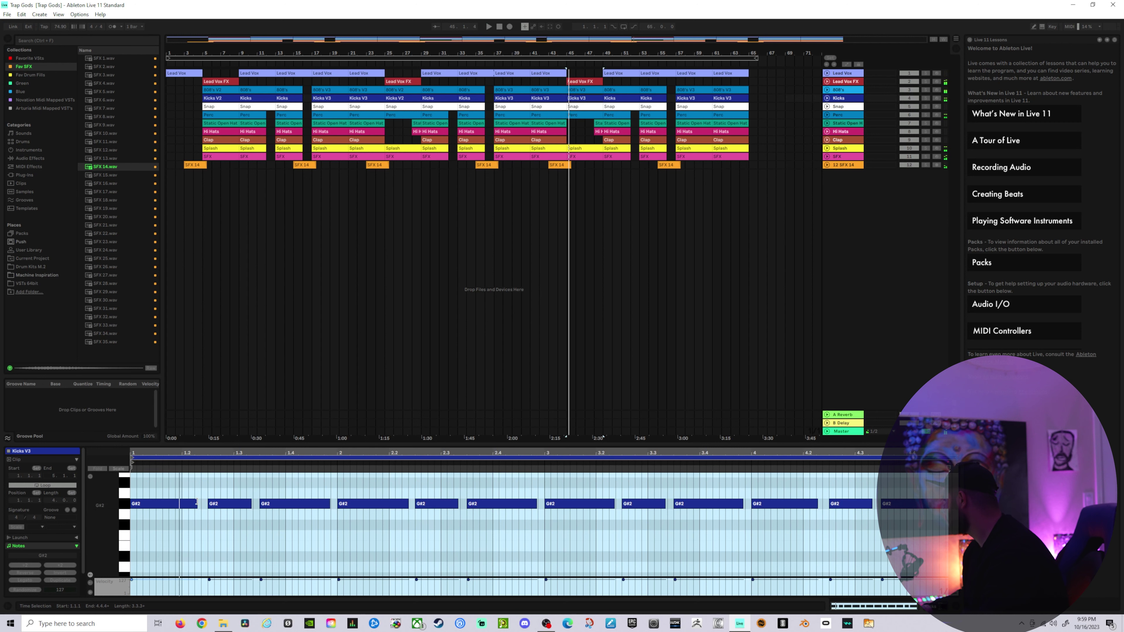
right_click(216, 507)
click(255, 482)
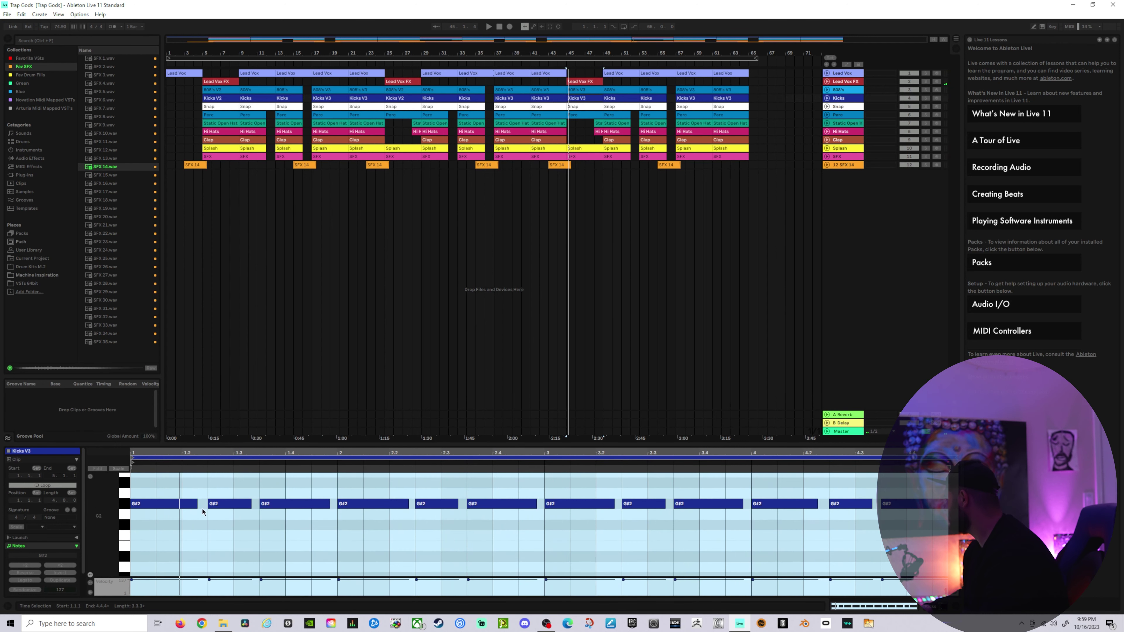
drag(196, 503, 158, 506)
double_click(170, 505)
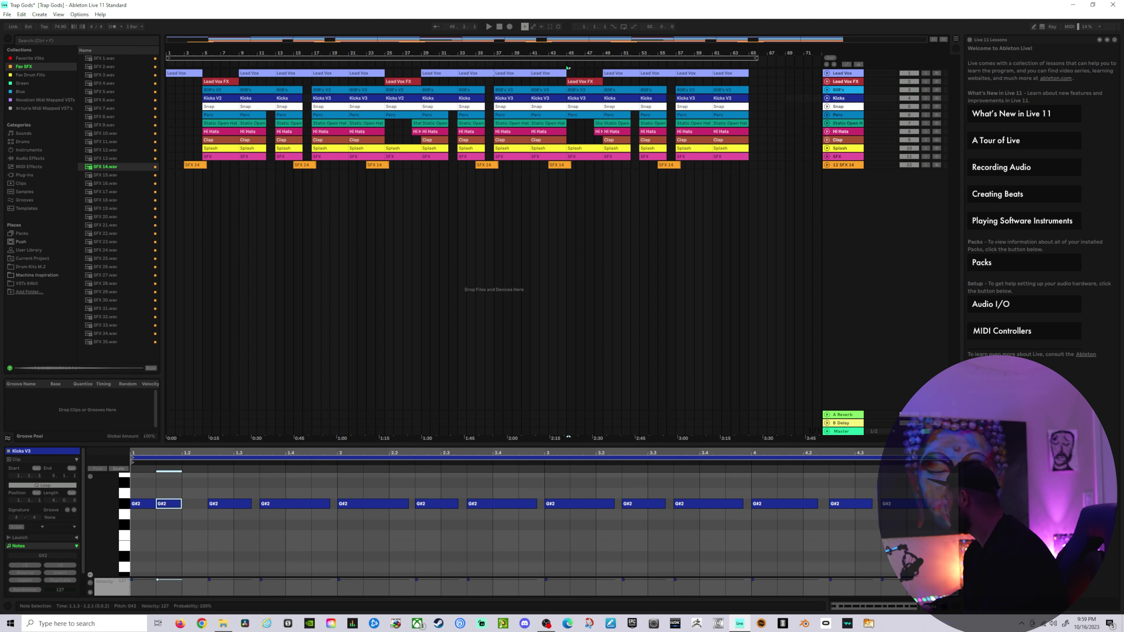
double_click(195, 503)
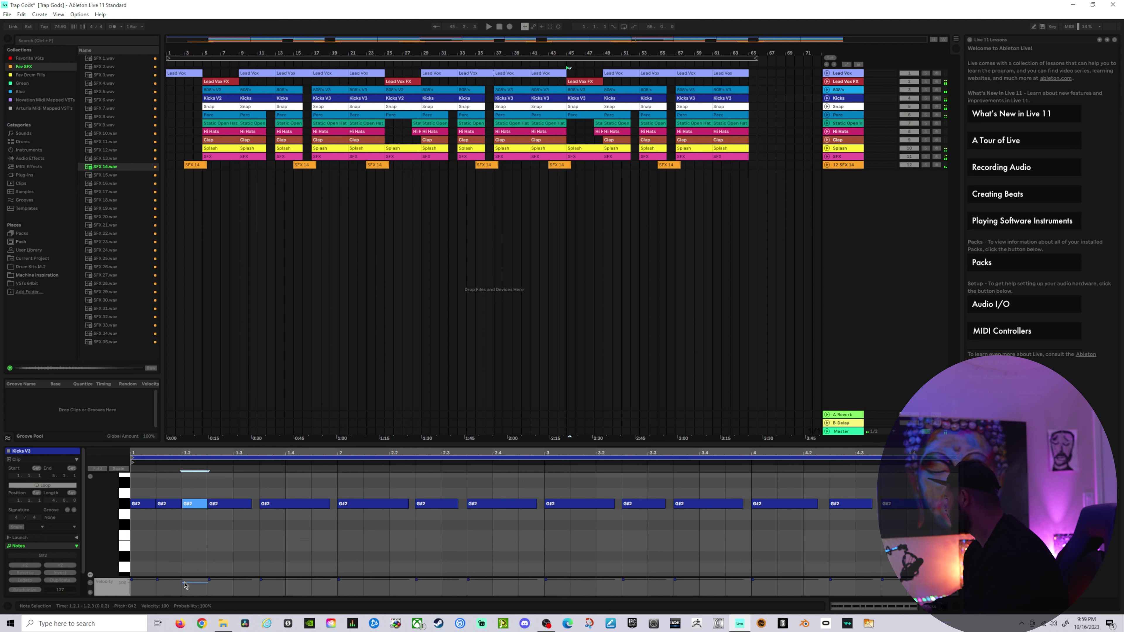
Step: Play the edited kick pattern and delete the kick note at 1.3.3
key(space)
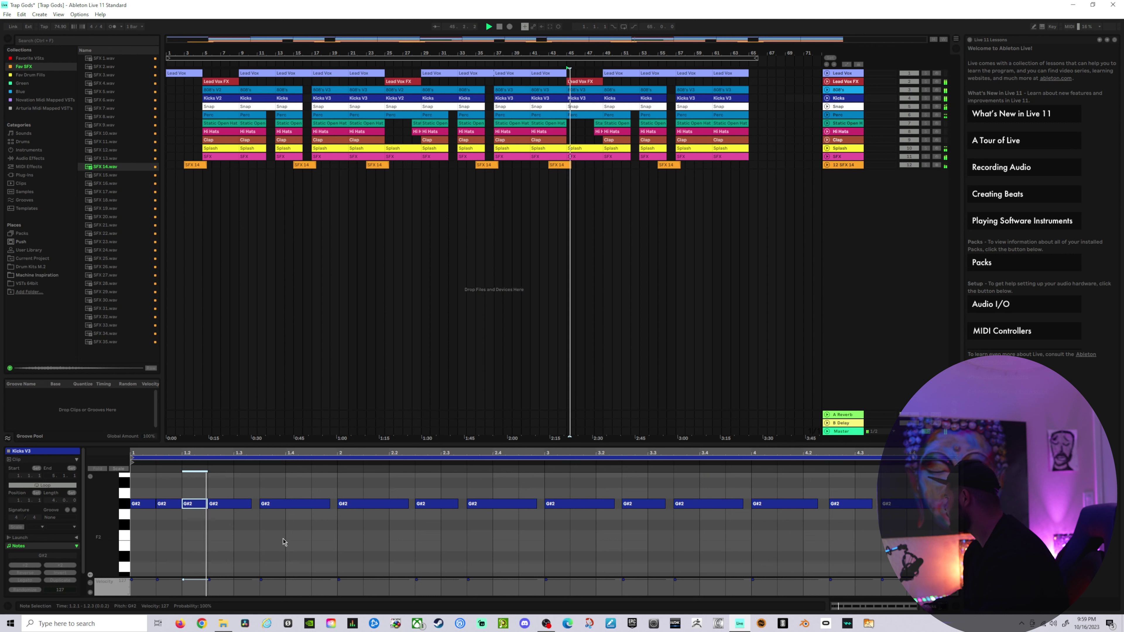
double_click(303, 505)
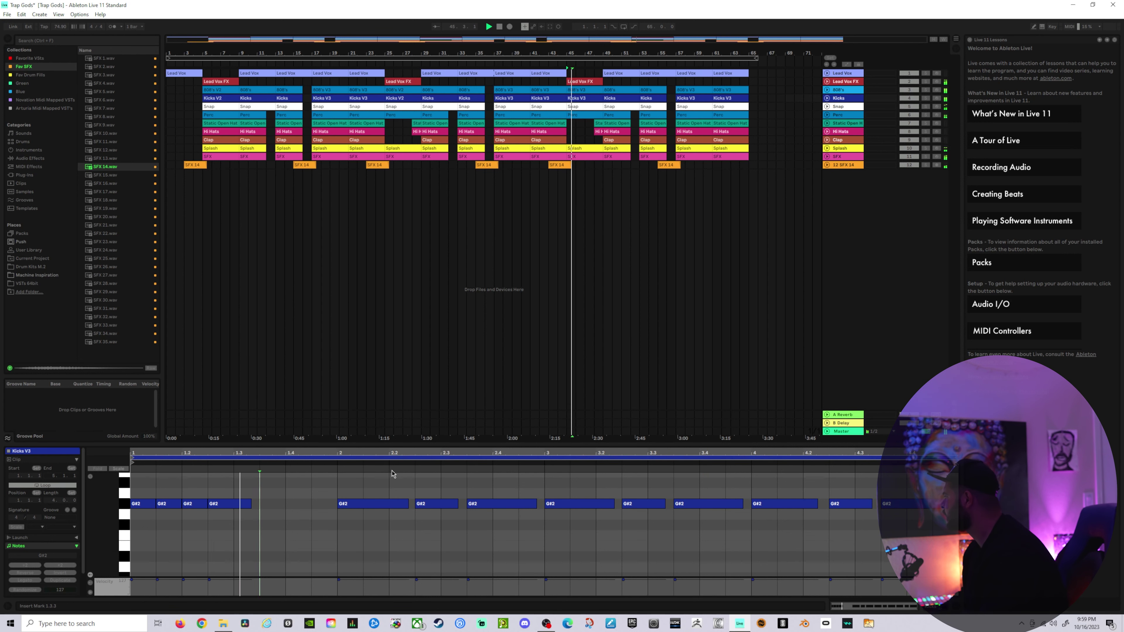
key(space)
Step: Open the bar 45 808's and Kicks clips together, shorten the first 808 note to an eighth and duplicate it twice
click(594, 90)
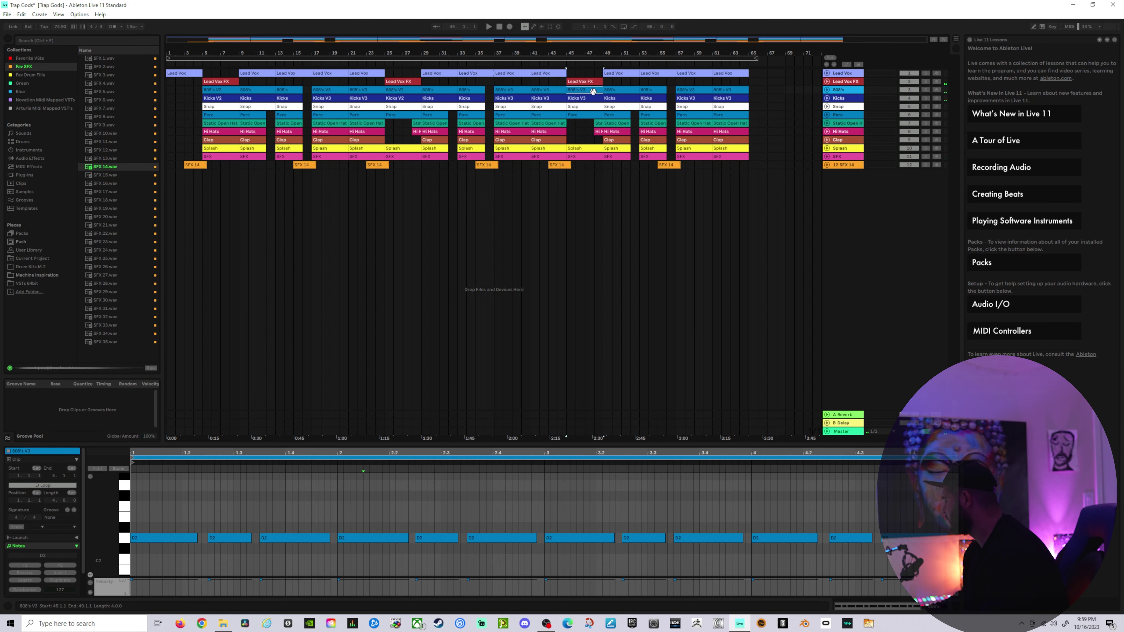
shift+click(586, 98)
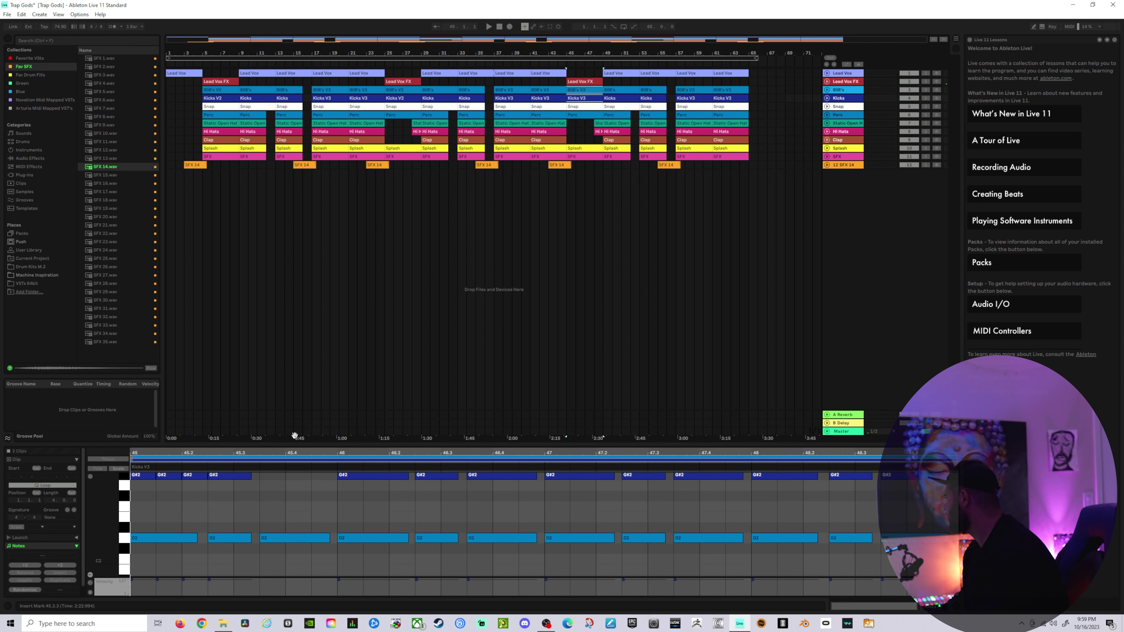
drag(196, 537, 156, 538)
right_click(160, 537)
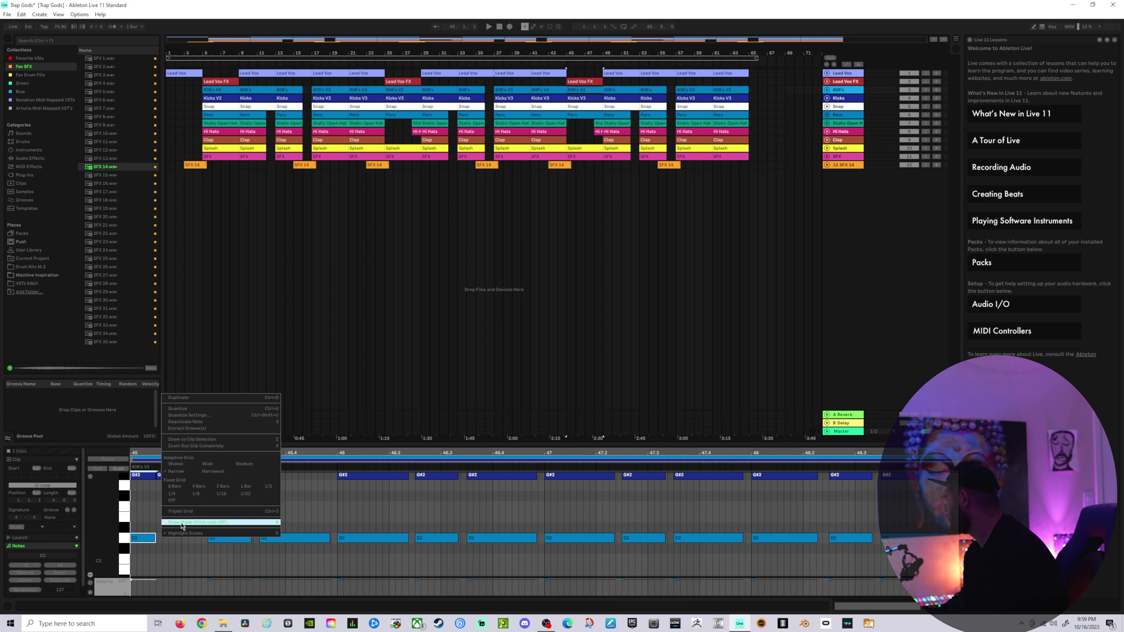
click(189, 495)
key(ctrl+d)
key(ctrl+d)
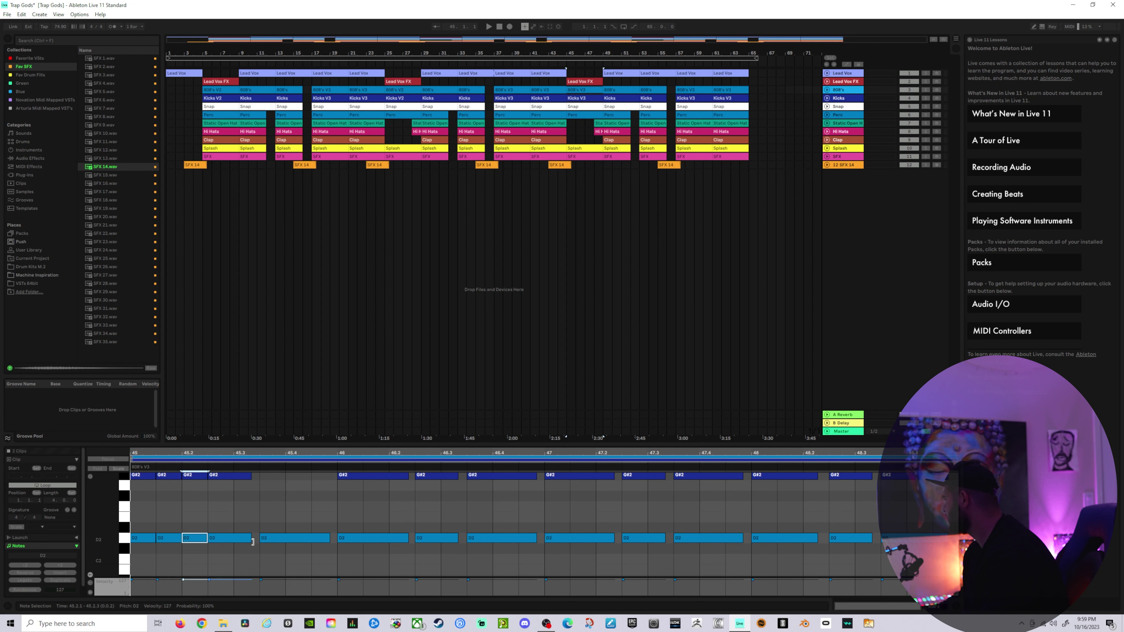
Step: Delete the 808 note at 45.3.3 and shorten the 808 and kick notes at bar 47 to an eighth note each
click(277, 538)
key(Delete)
key(space)
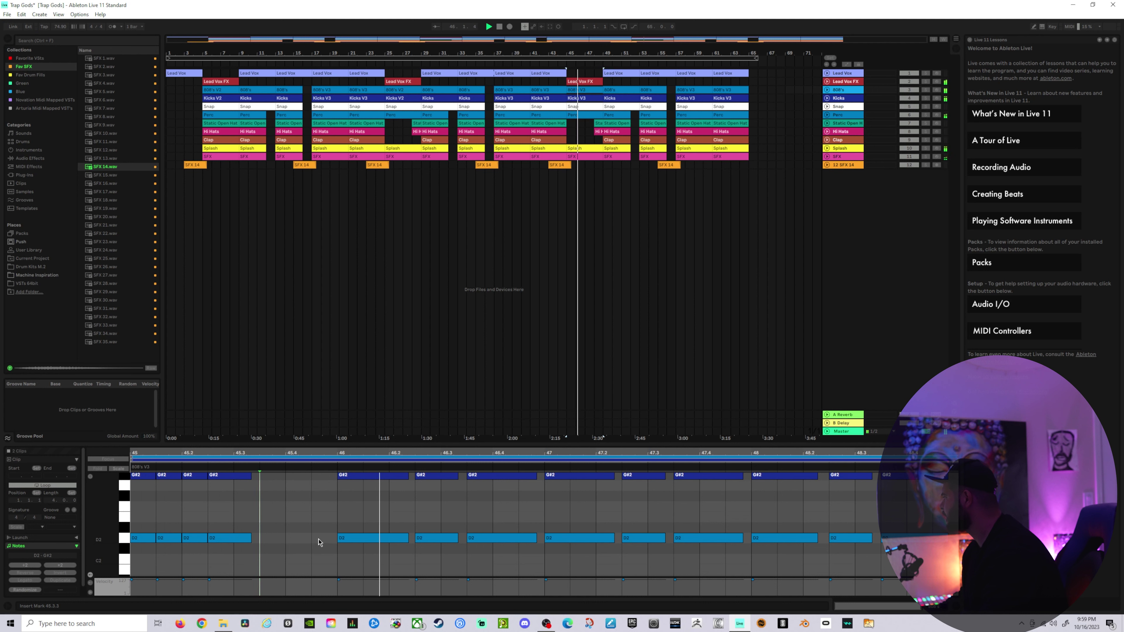
drag(615, 537, 572, 539)
drag(614, 474, 571, 475)
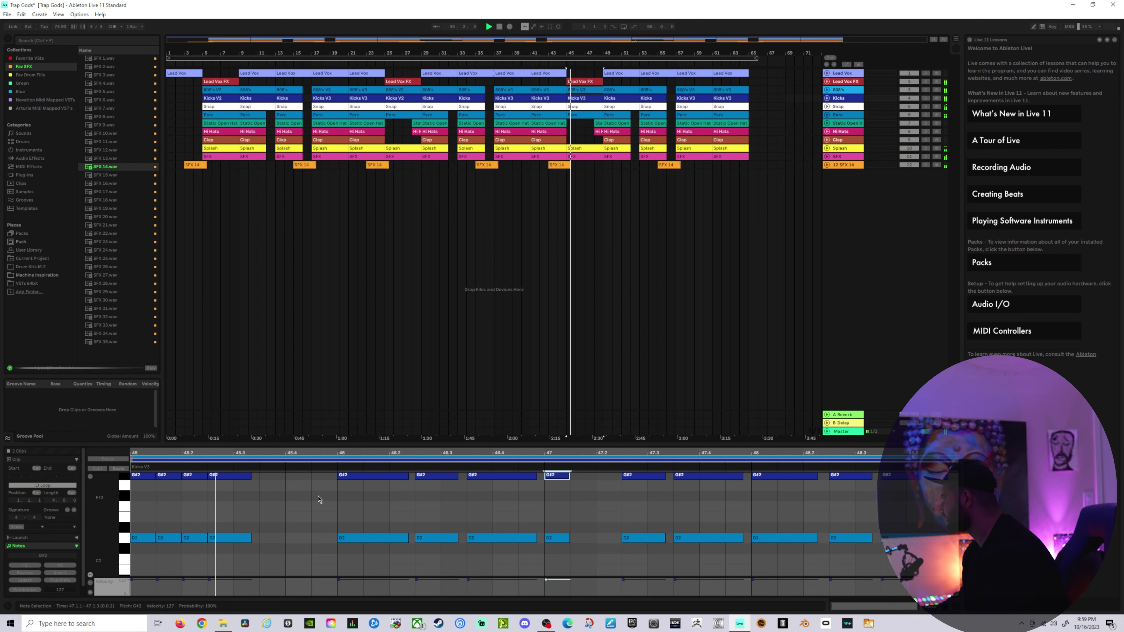
Step: Set the note grid to 1/16 and add two sixteenth kick notes at 45.3.2 and 45.3.3
right_click(270, 481)
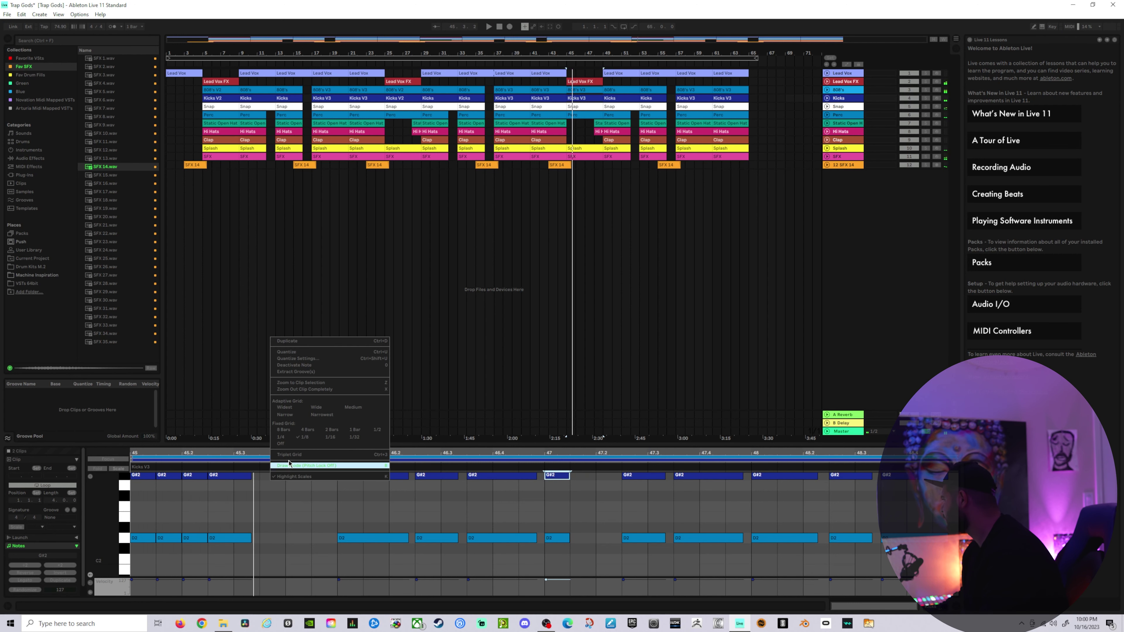
click(332, 437)
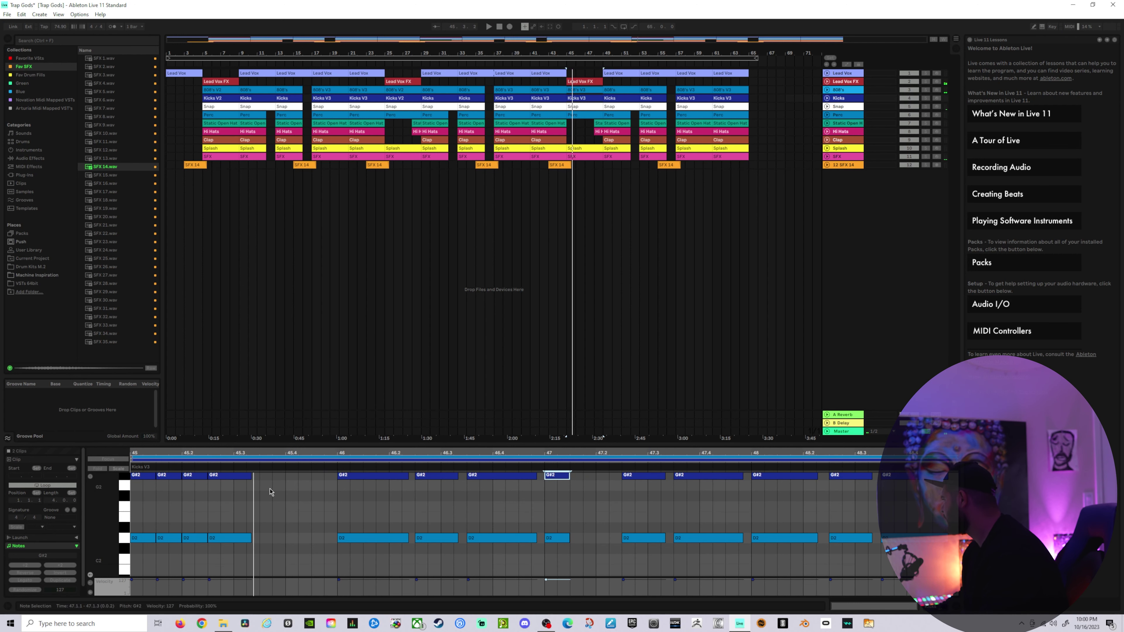
double_click(290, 475)
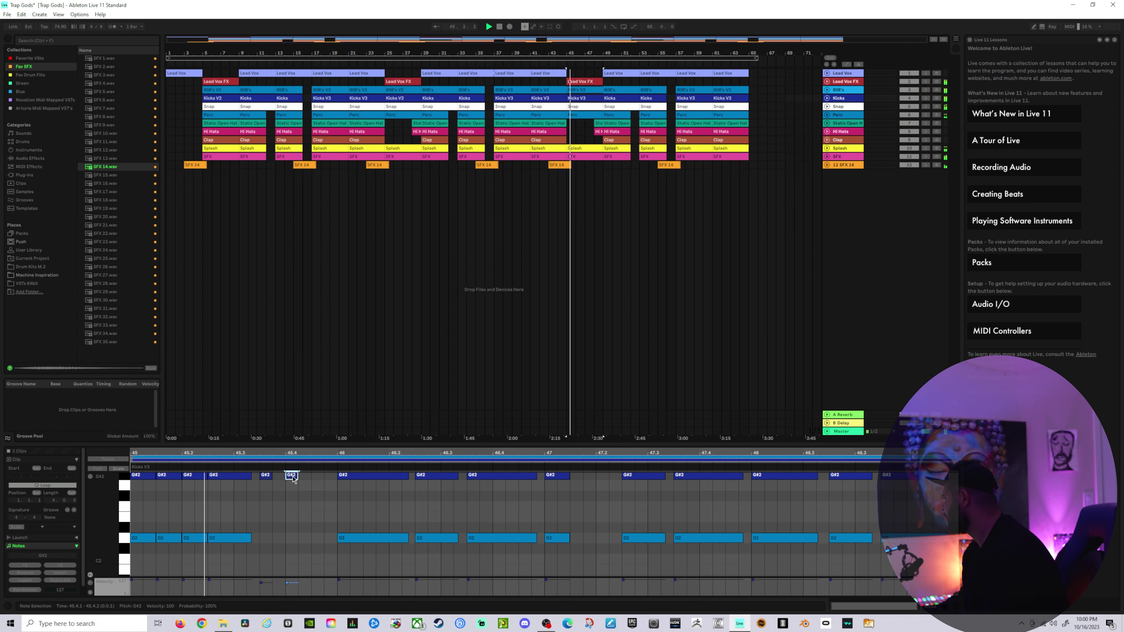
click(264, 476)
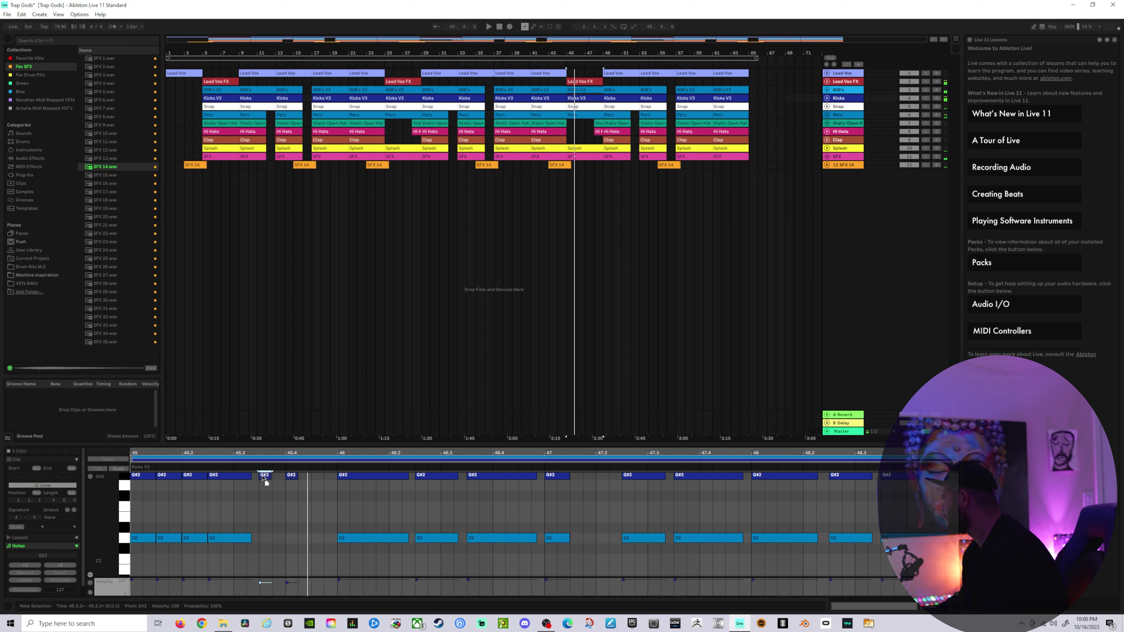
key(space)
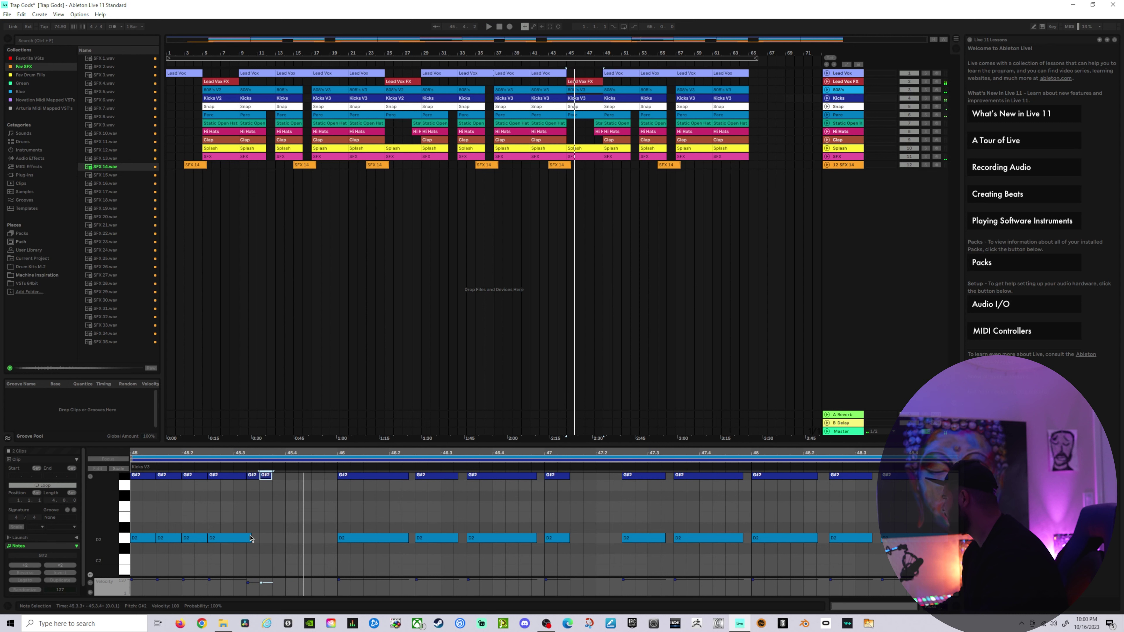
Step: Shorten the 808 note at 45.2.3 and add two sixteenth 808 notes matching the kicks at 45.3.2 and 45.3.3
drag(251, 534, 235, 535)
drag(284, 493, 252, 477)
click(224, 540)
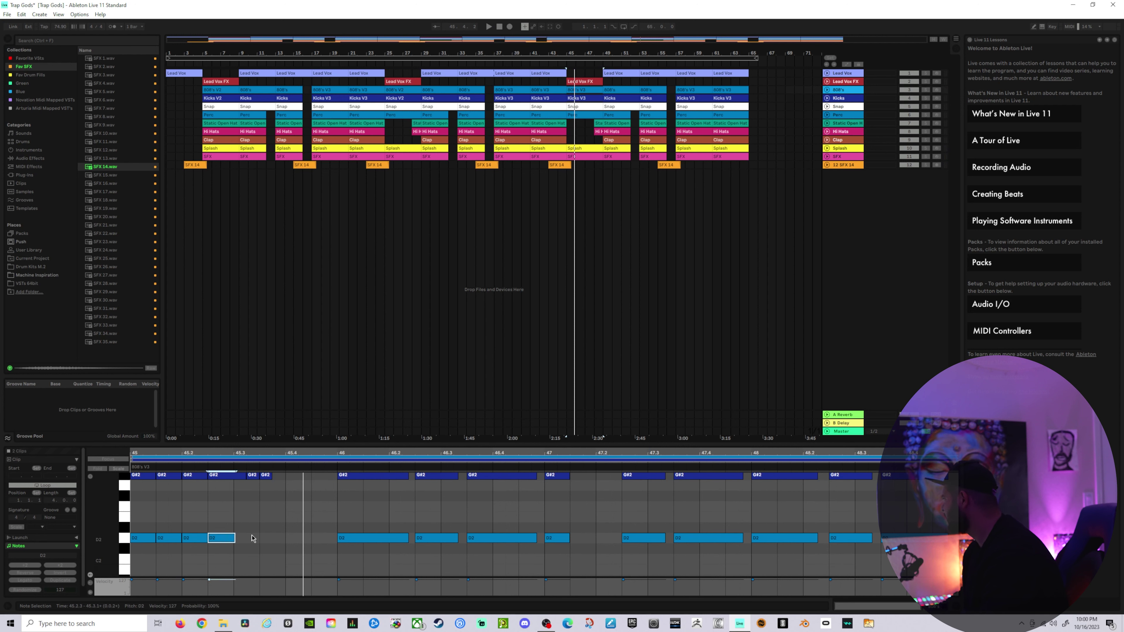
key(ctrl+d)
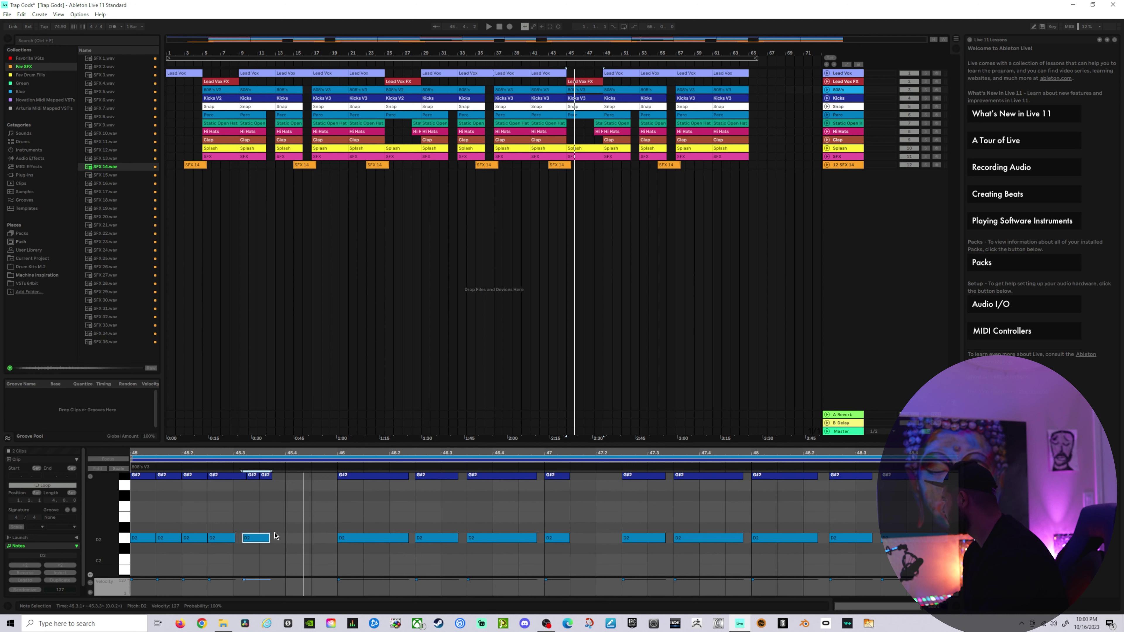
right_click(281, 527)
click(343, 485)
key(space)
click(303, 522)
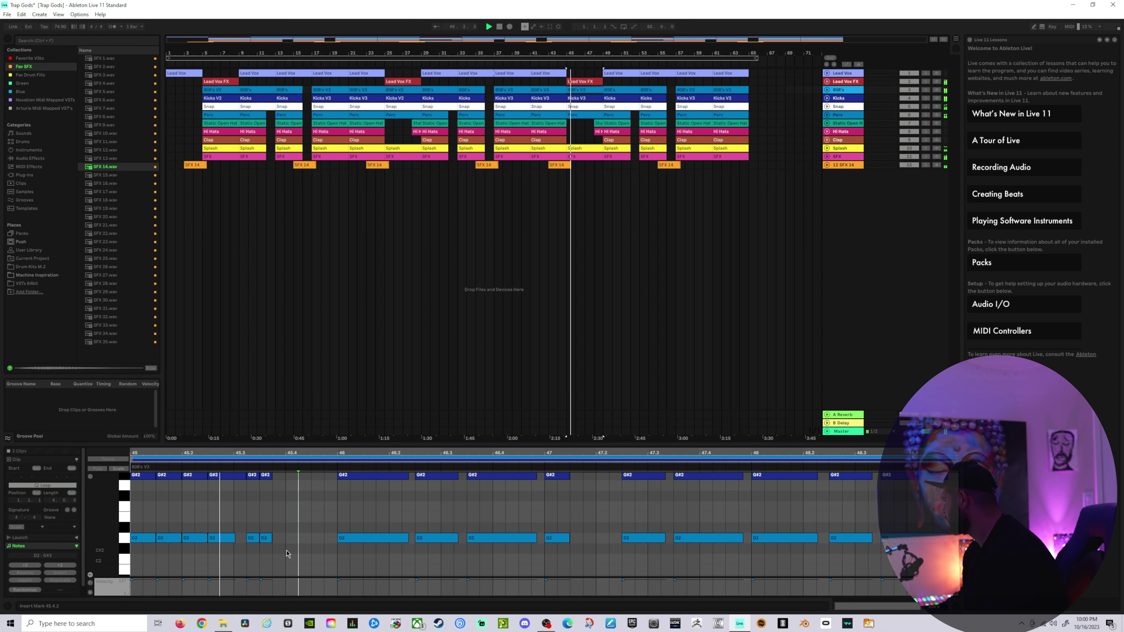
Step: Lengthen the 808 note at 45.3.3 so it ends at 45.4.4, and play the pattern back from bar 45
click(267, 537)
drag(273, 537, 325, 538)
click(342, 559)
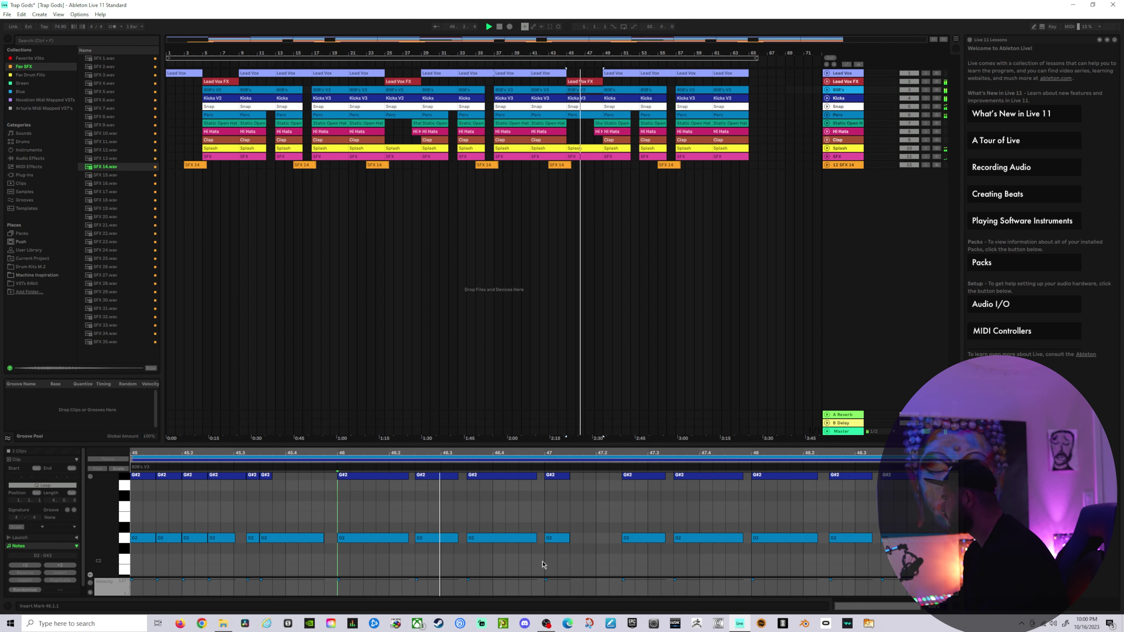
drag(735, 561, 606, 494)
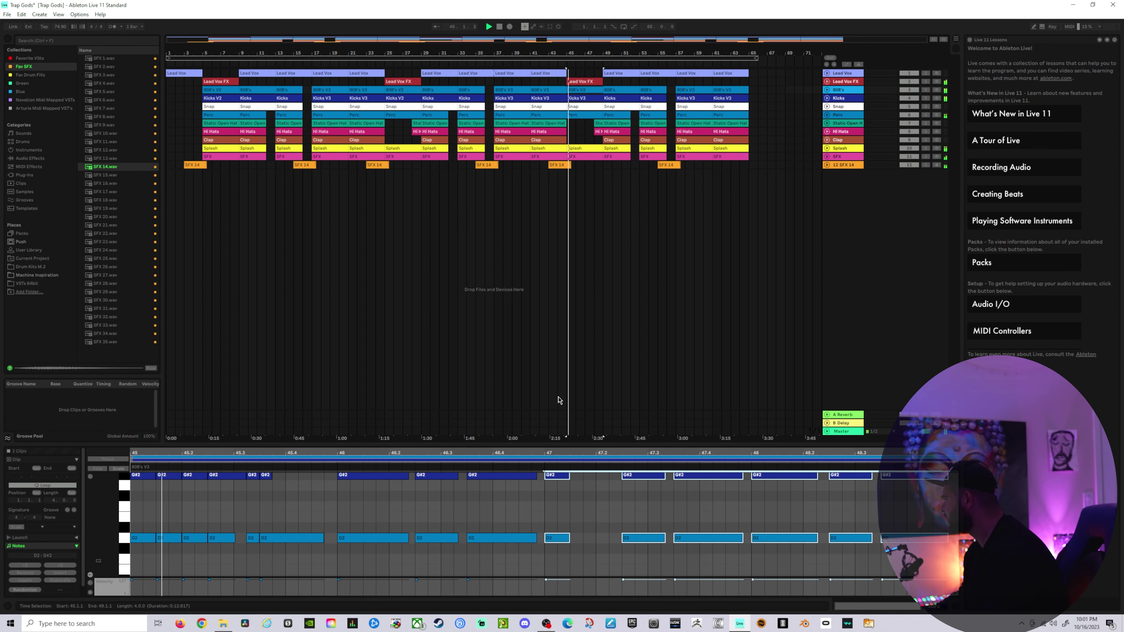
click(568, 384)
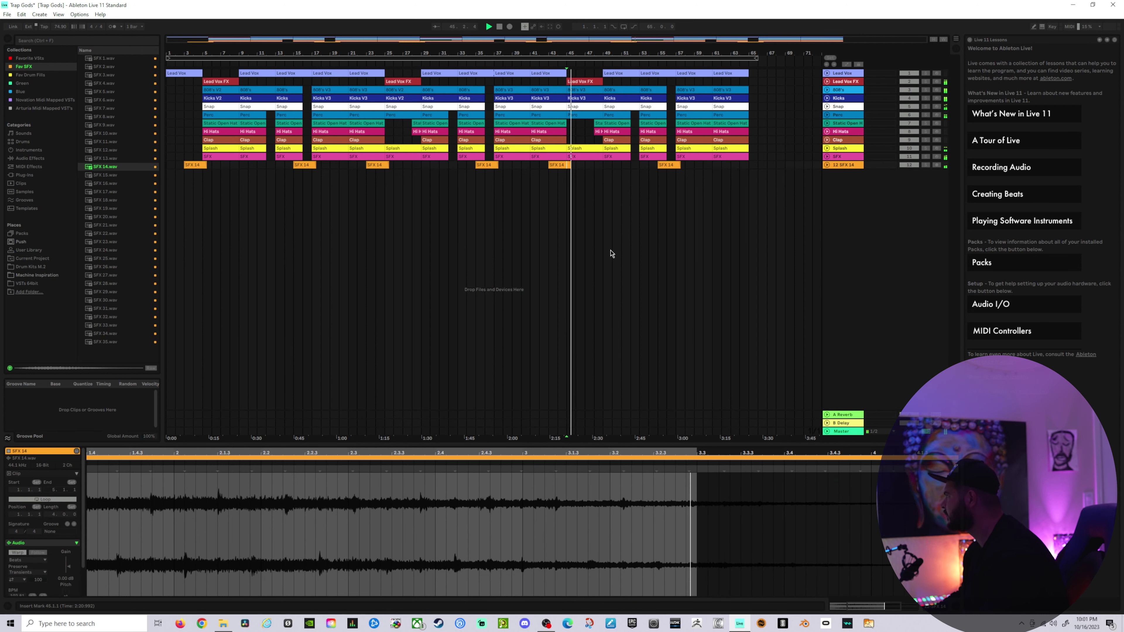
Step: Delete the 808's through Clap clips from 48.3.1 to 49.1.1 as a break, and listen to the transition from bar 45
click(606, 213)
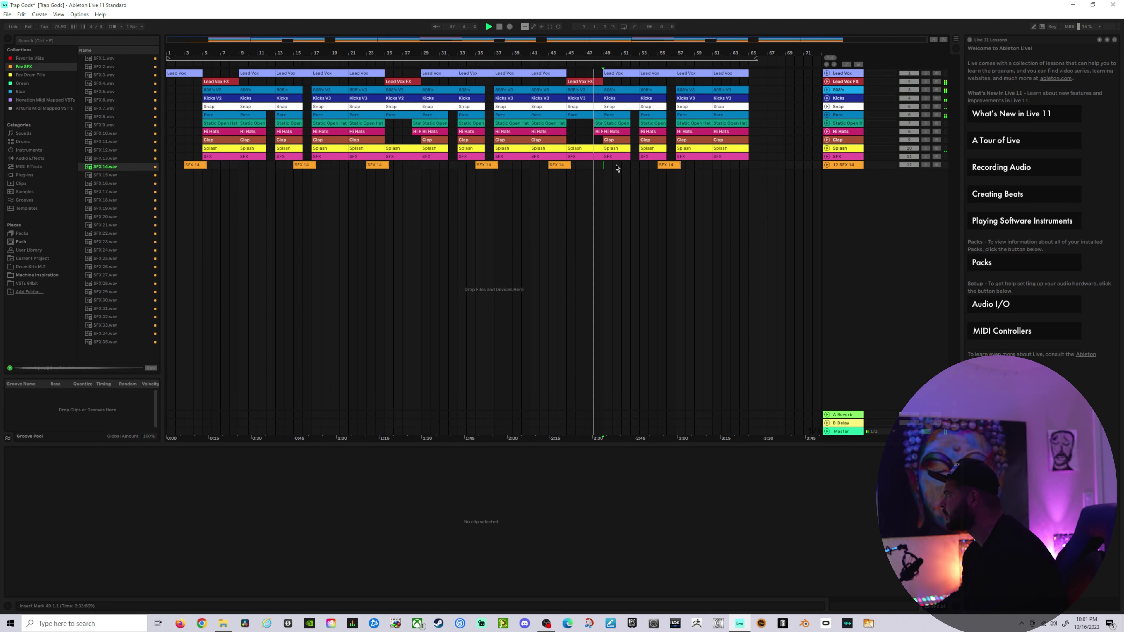
click(610, 140)
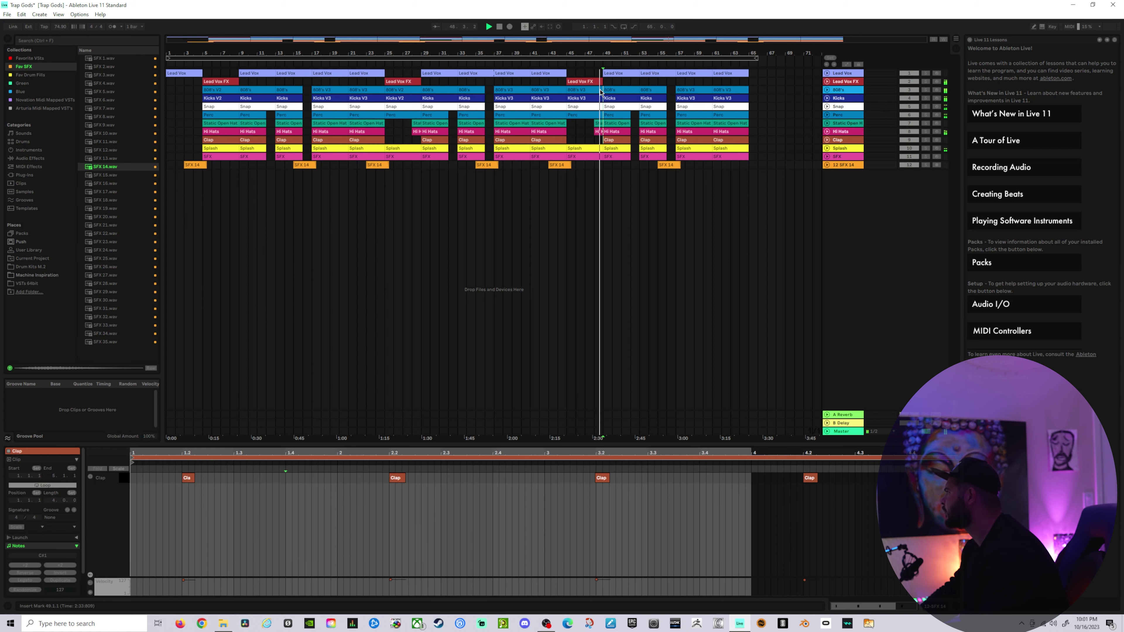
drag(601, 93, 597, 91)
key(space)
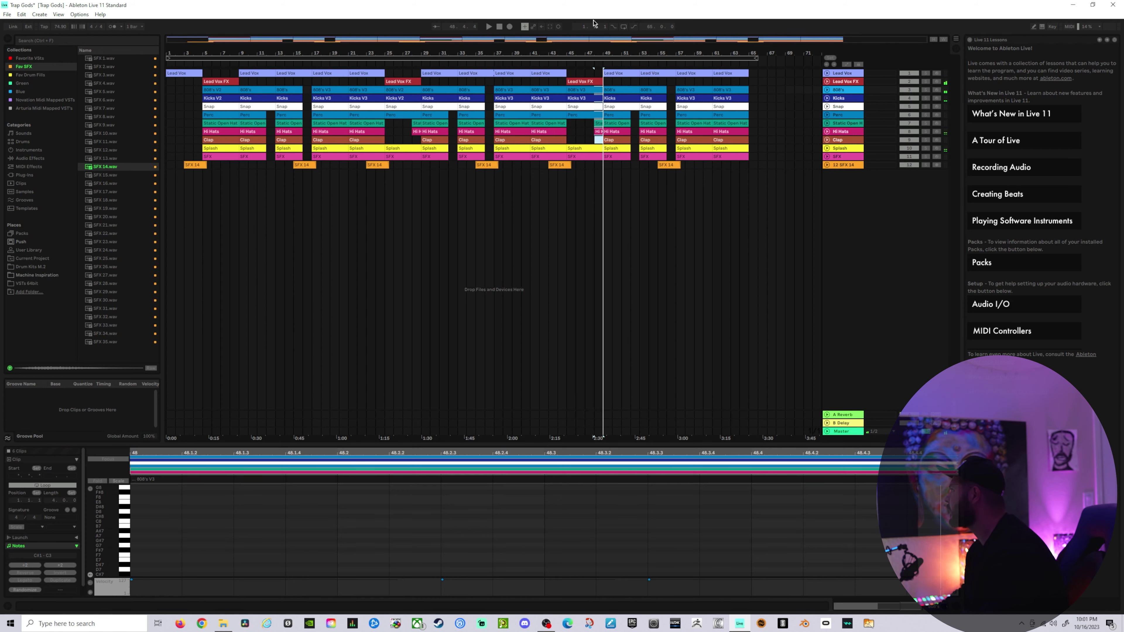
drag(607, 50, 588, 90)
click(604, 140)
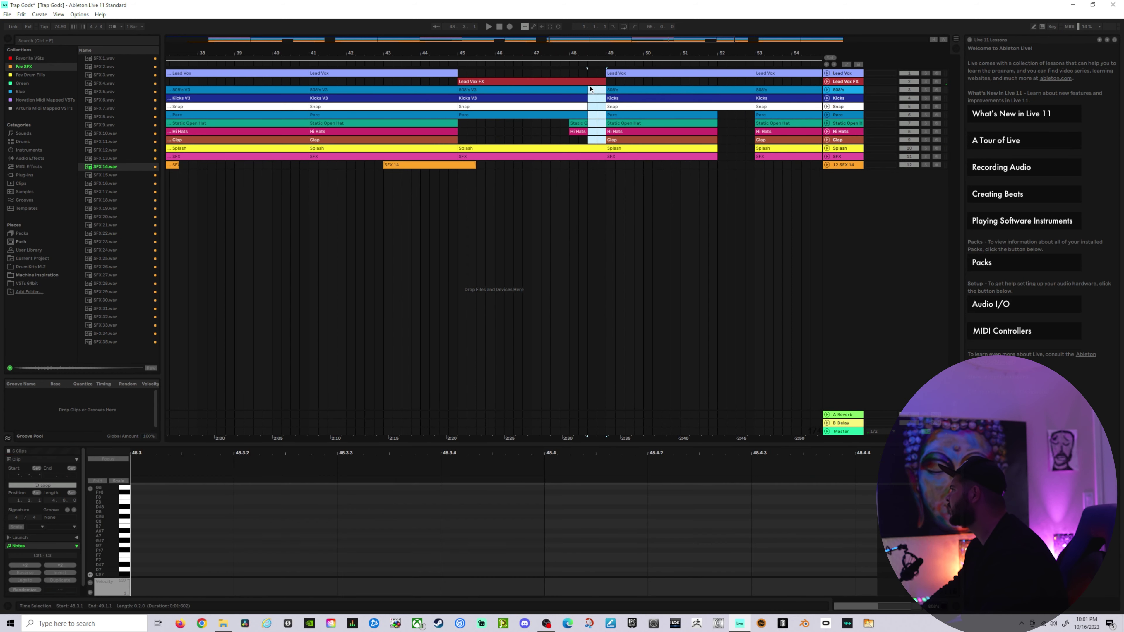
click(453, 64)
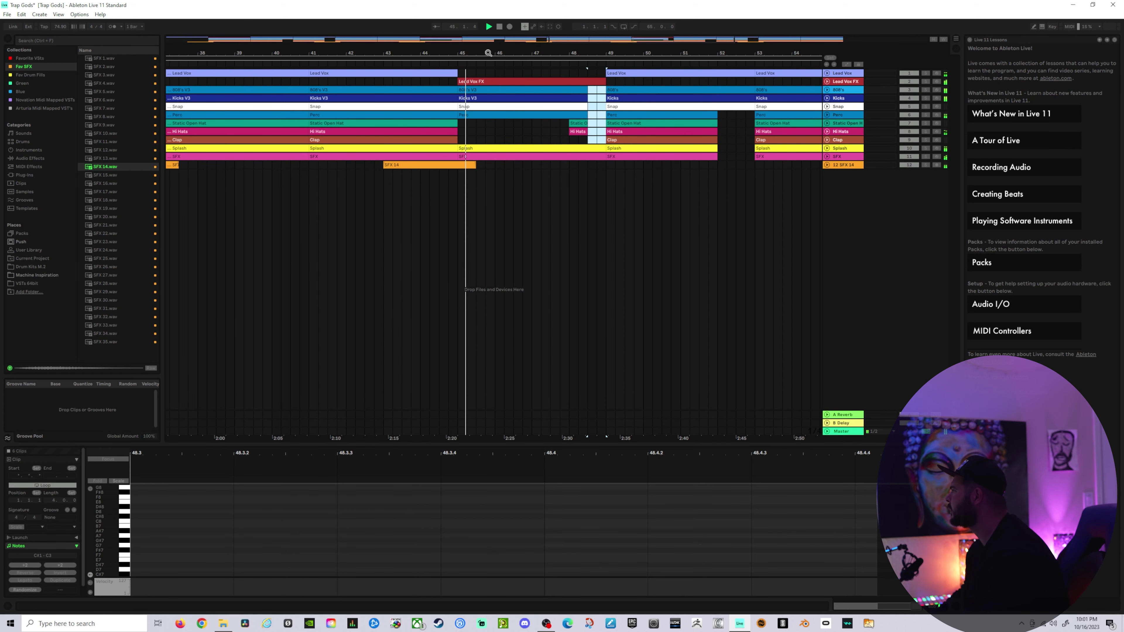
drag(525, 47, 527, 38)
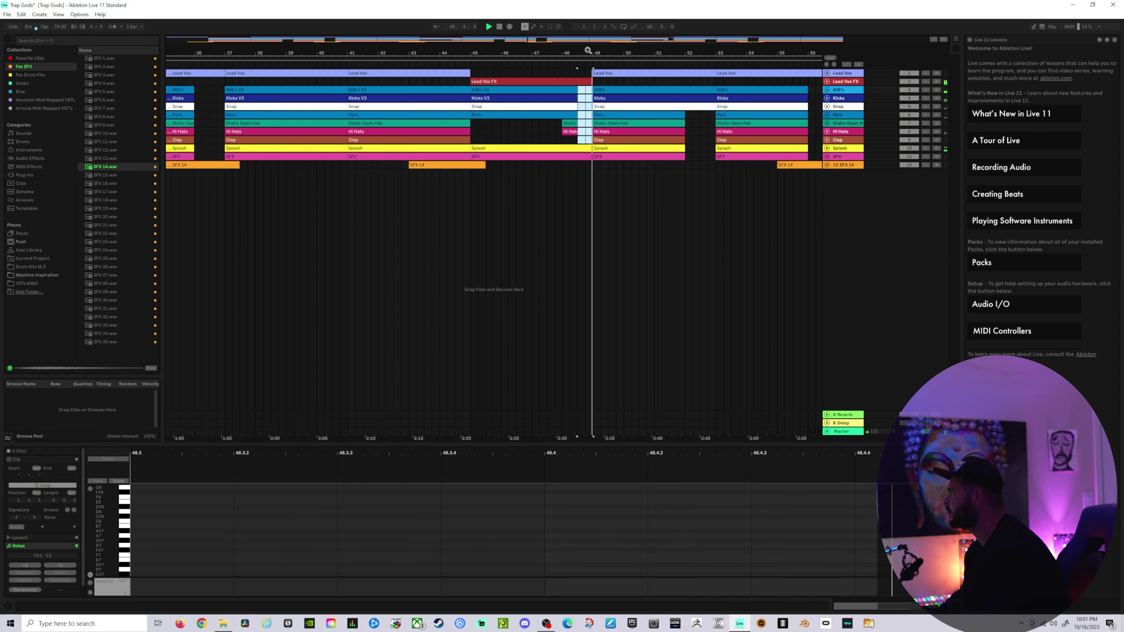
drag(588, 50, 588, 20)
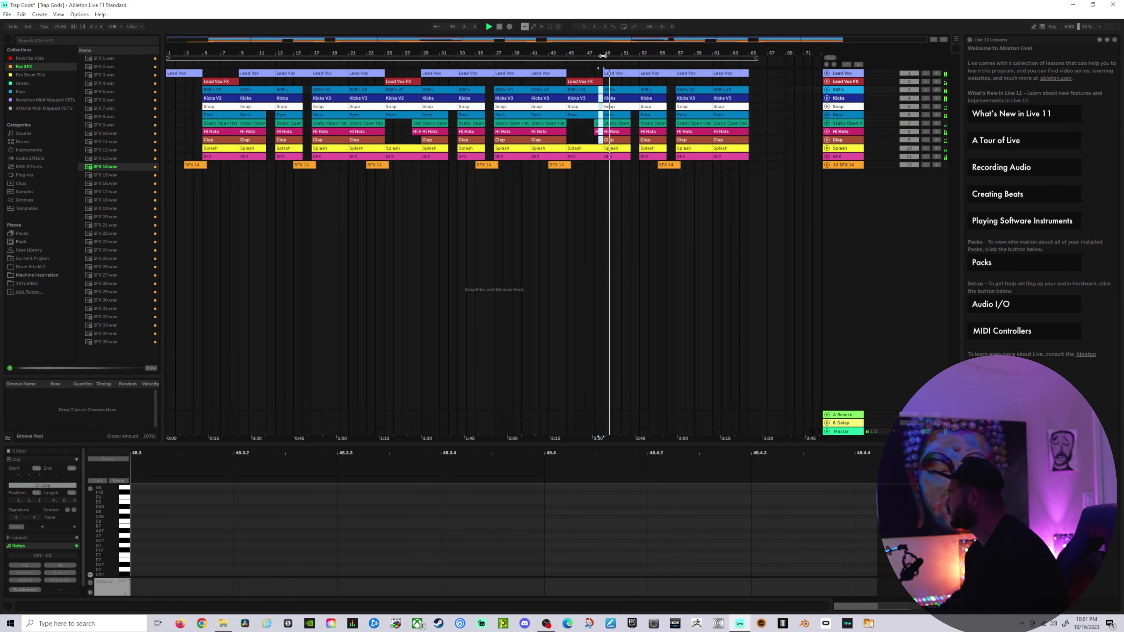
click(549, 215)
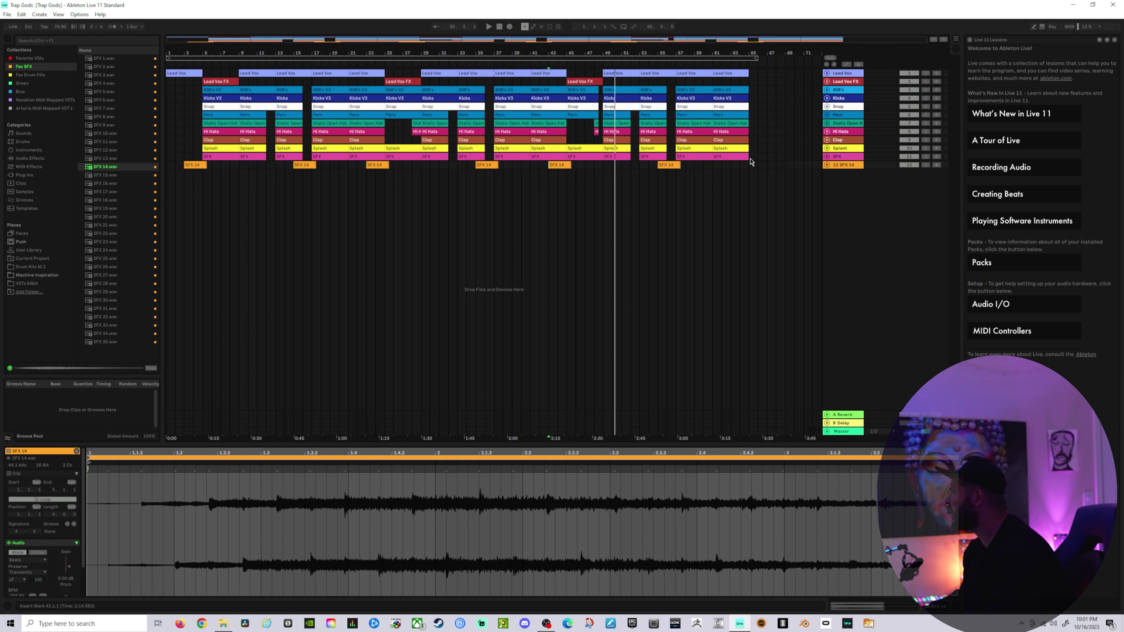
drag(750, 162, 729, 89)
key(ctrl+d)
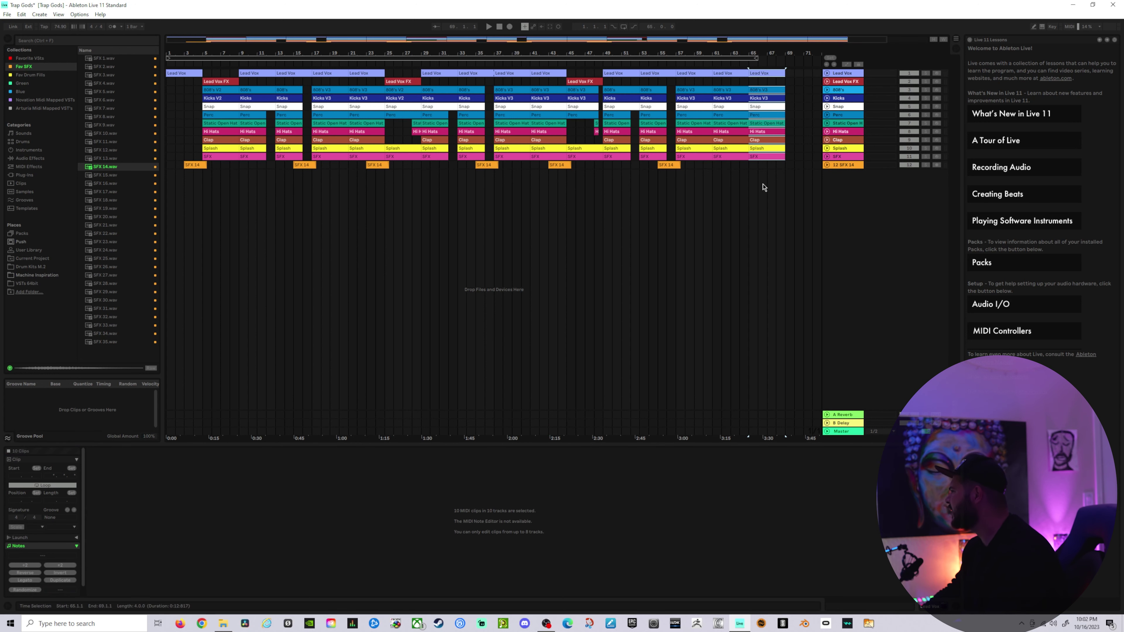
click(766, 164)
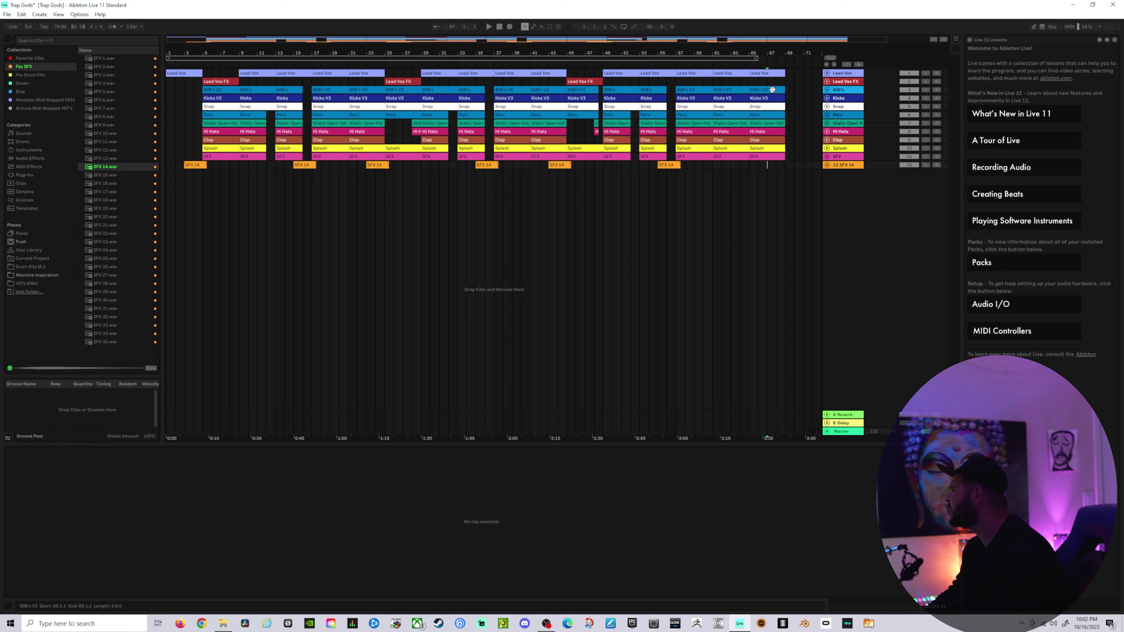
key(ctrl+z)
Step: Copy the Lead Vox FX clip from bar 45 to bar 65 as the outro, extend the loop to bar 70, and play the ending
click(597, 82)
key(super)
click(592, 81)
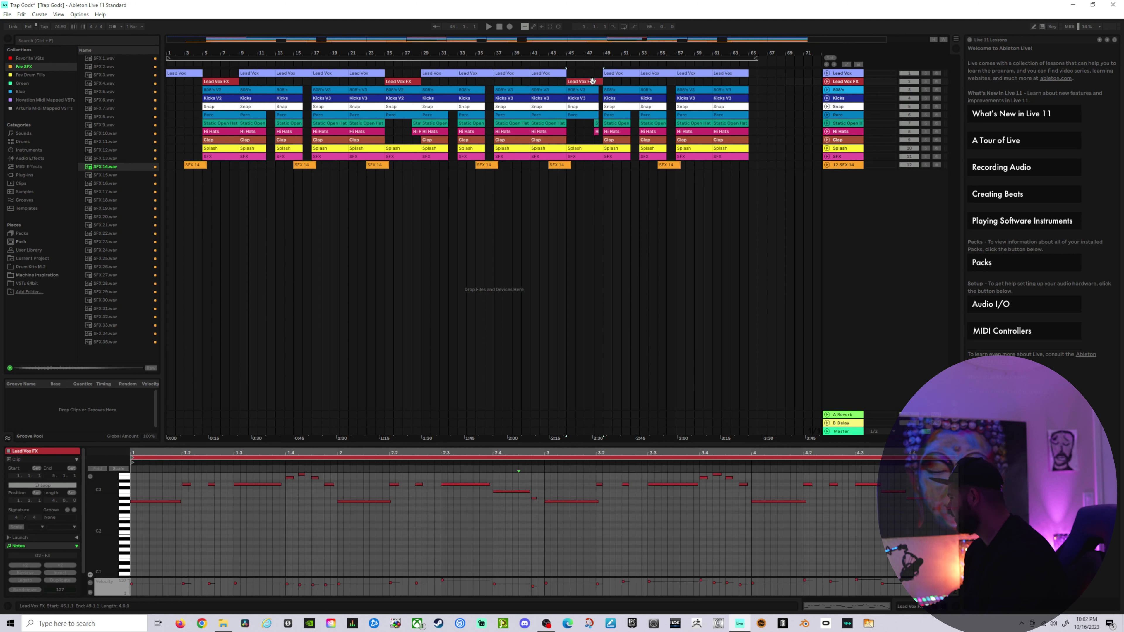
drag(592, 81, 792, 58)
click(729, 62)
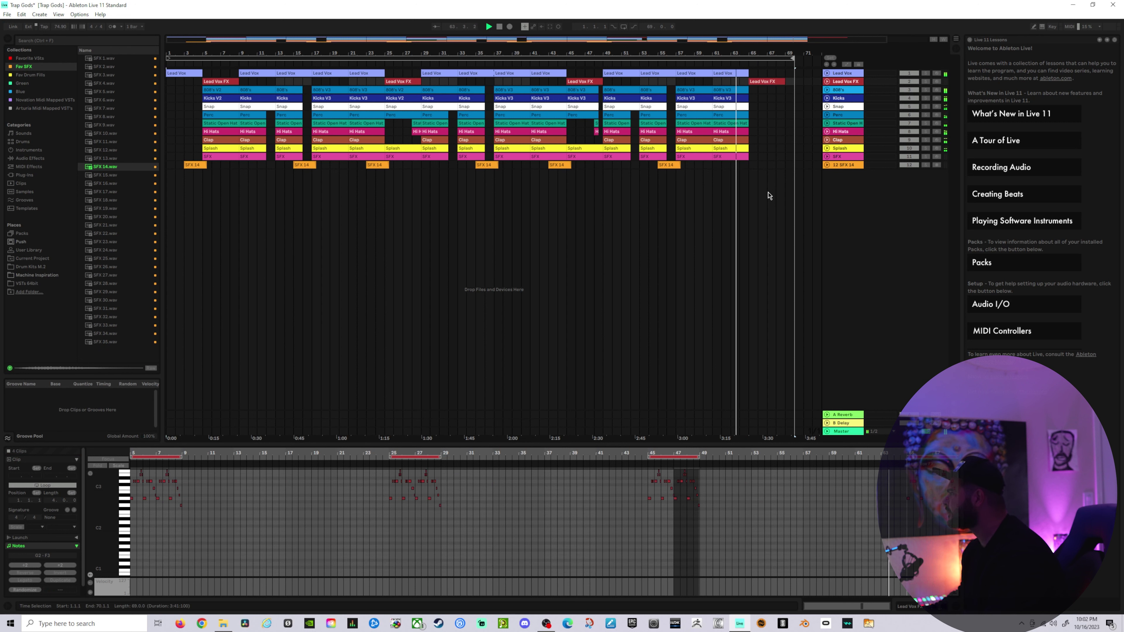
click(674, 165)
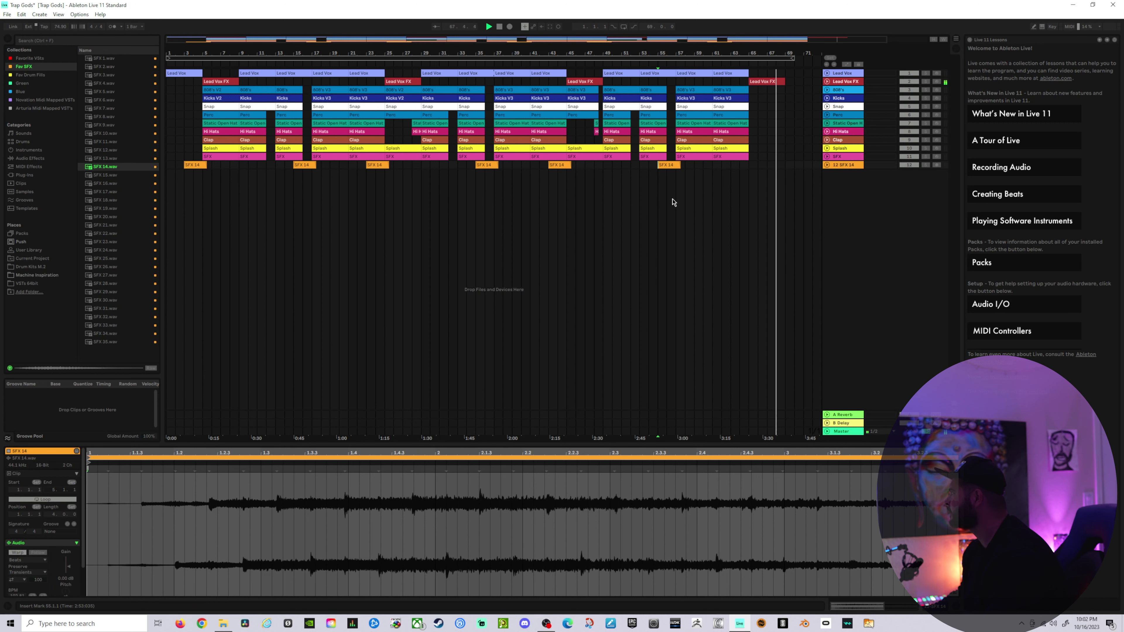
Step: Delete bars 25 and 26 of the 808's, Kicks, Snap and Perc clips so the drums drop out under the Lead Vox FX
click(362, 65)
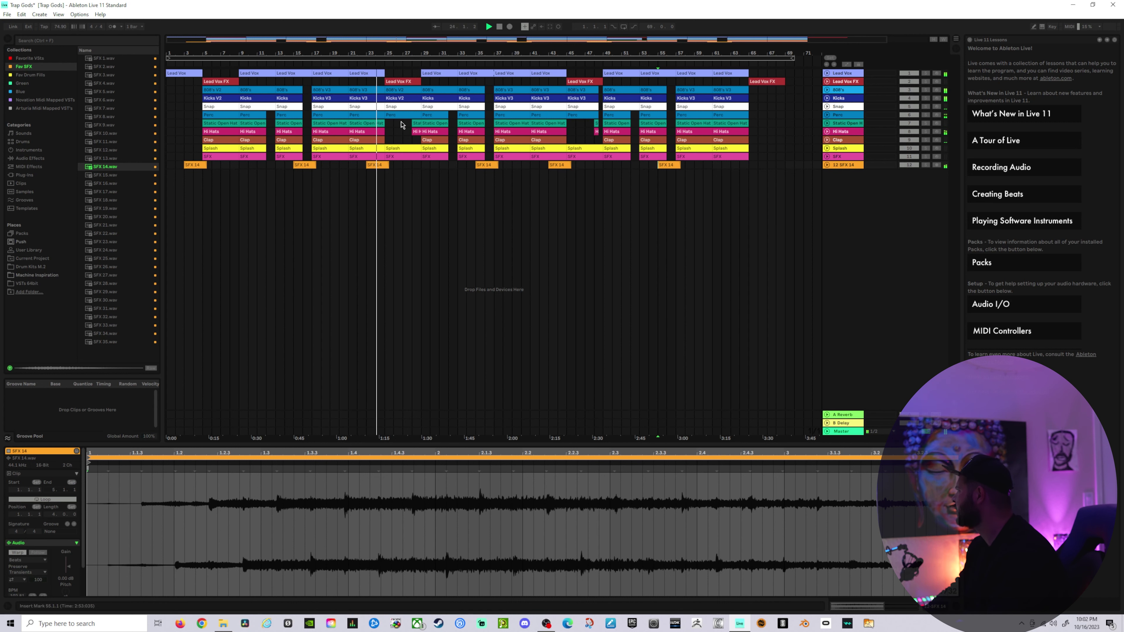
drag(388, 116, 389, 91)
key(Delete)
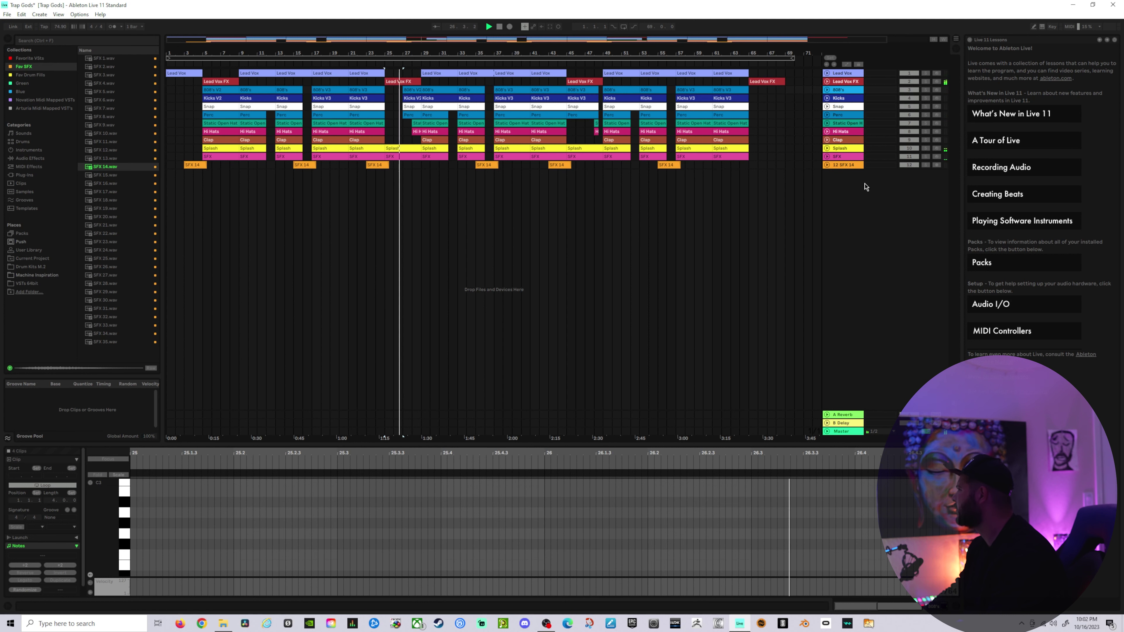
Step: Search the plug-ins for raum to find the Raum effect, and solo the SFX 14 track
click(826, 166)
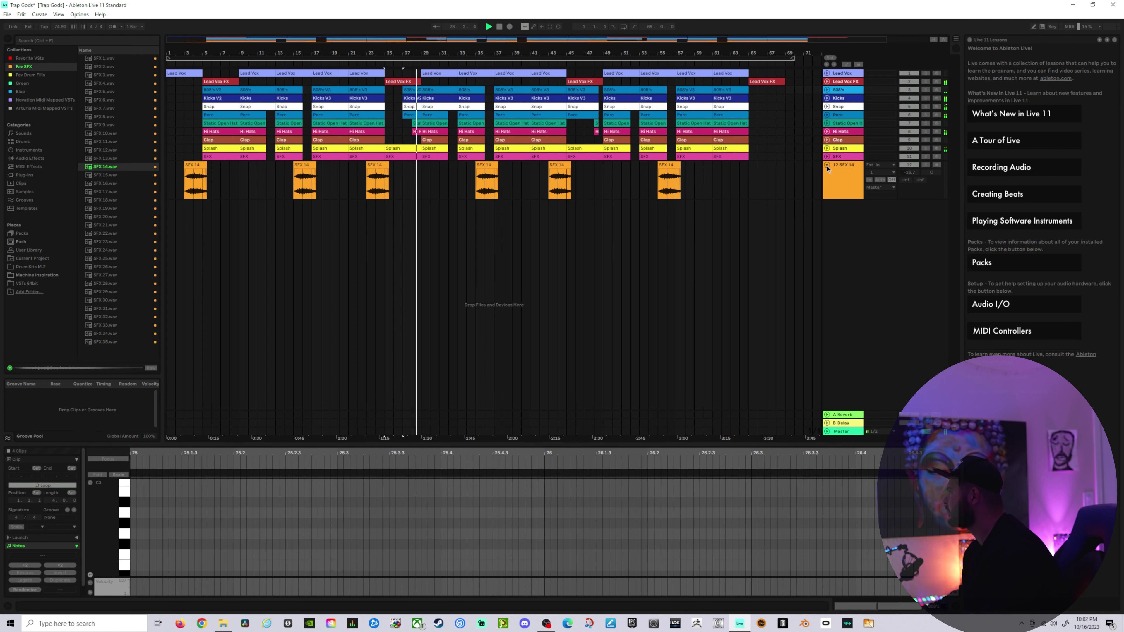
key(ctrl+f)
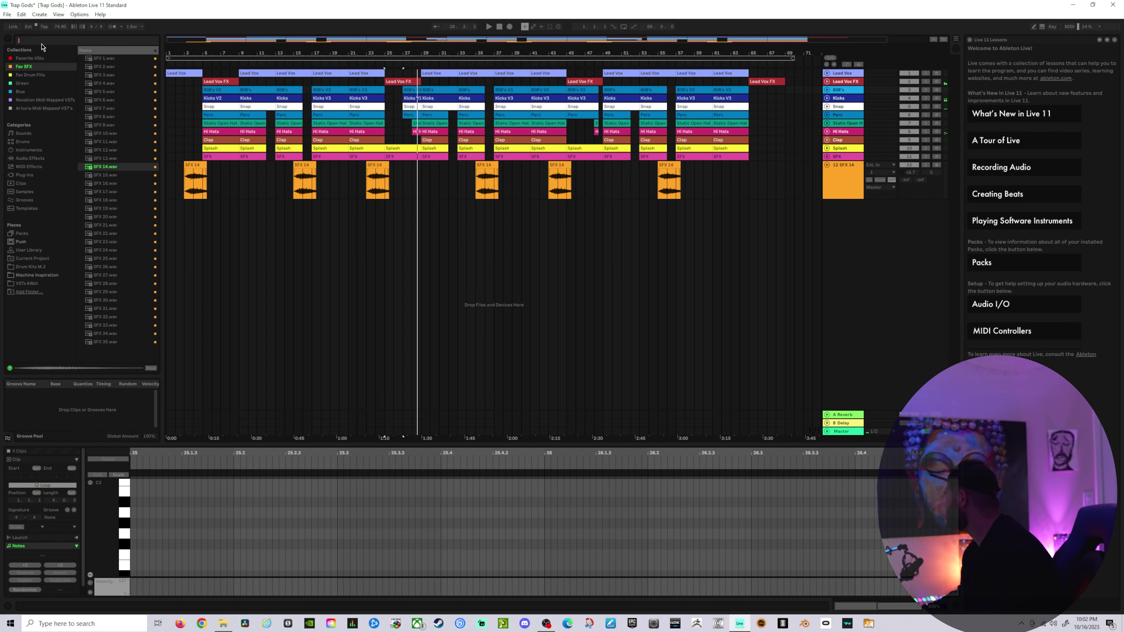
click(25, 175)
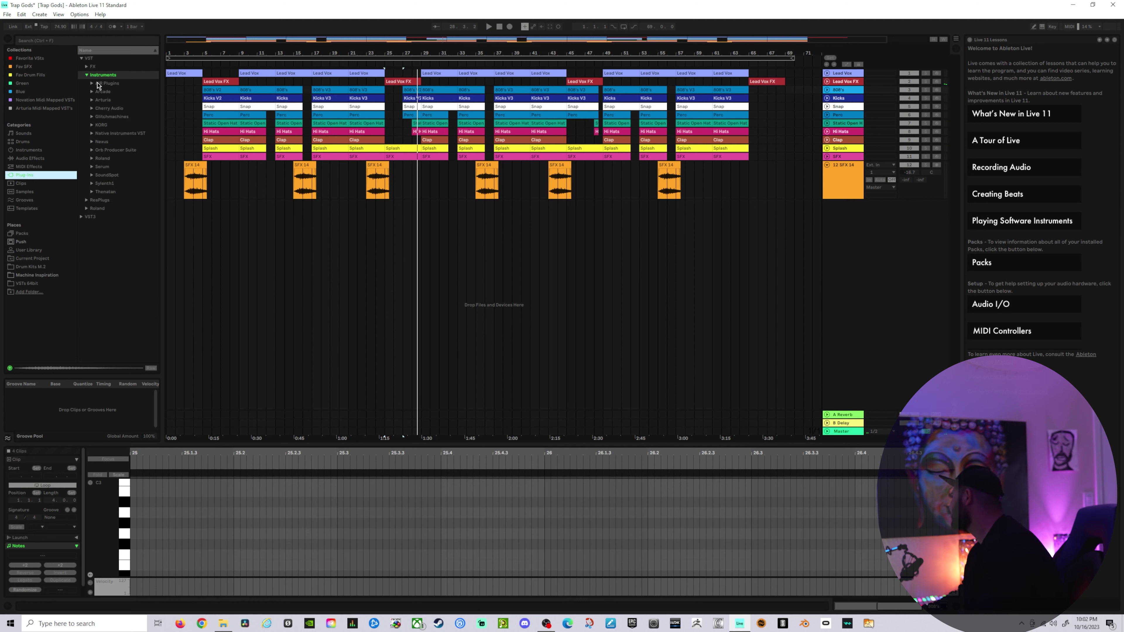
click(76, 42)
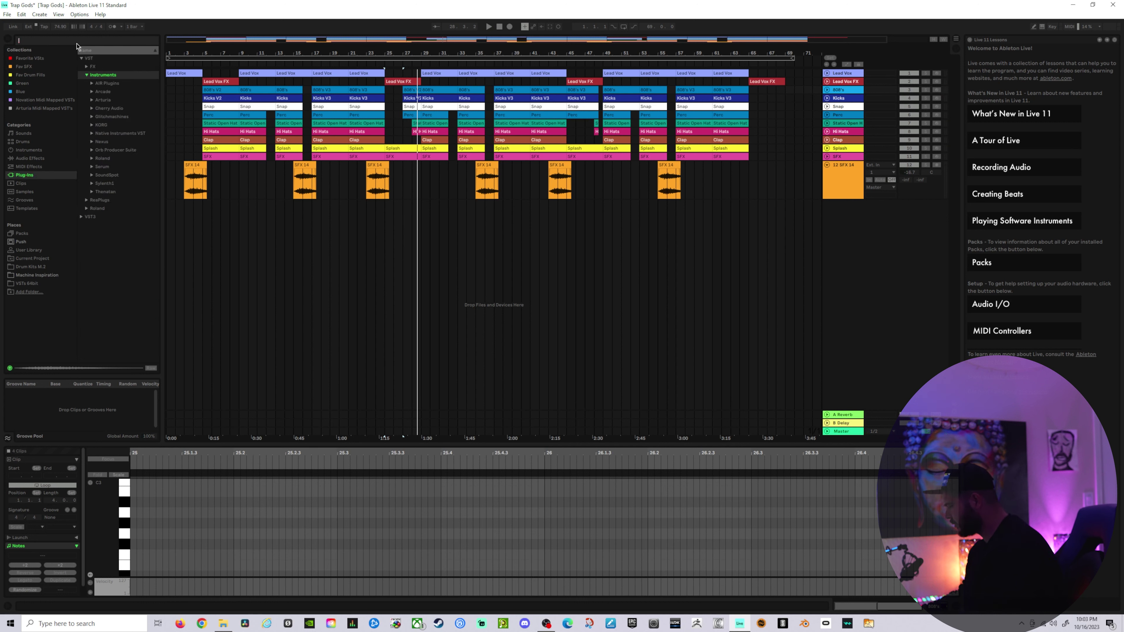
text(raum)
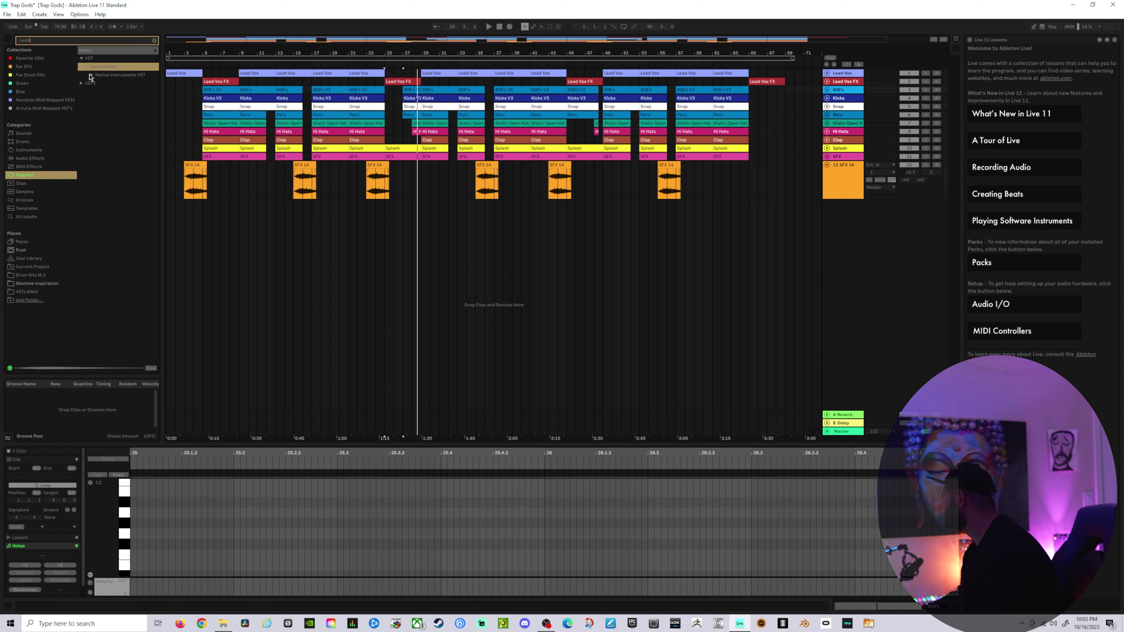
click(91, 75)
click(451, 231)
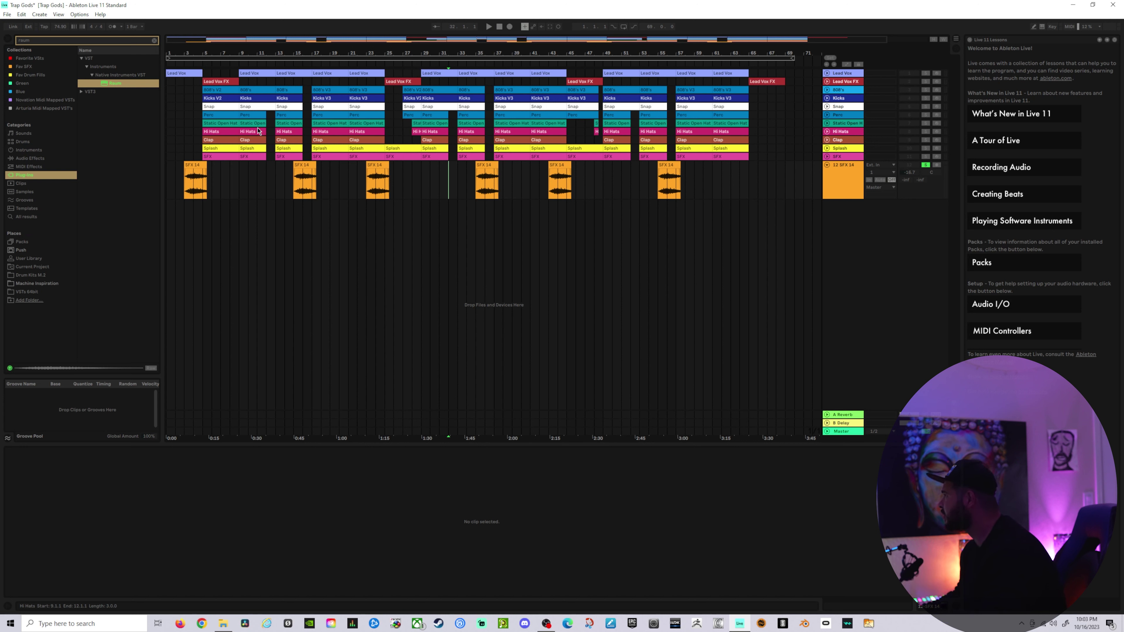
click(573, 58)
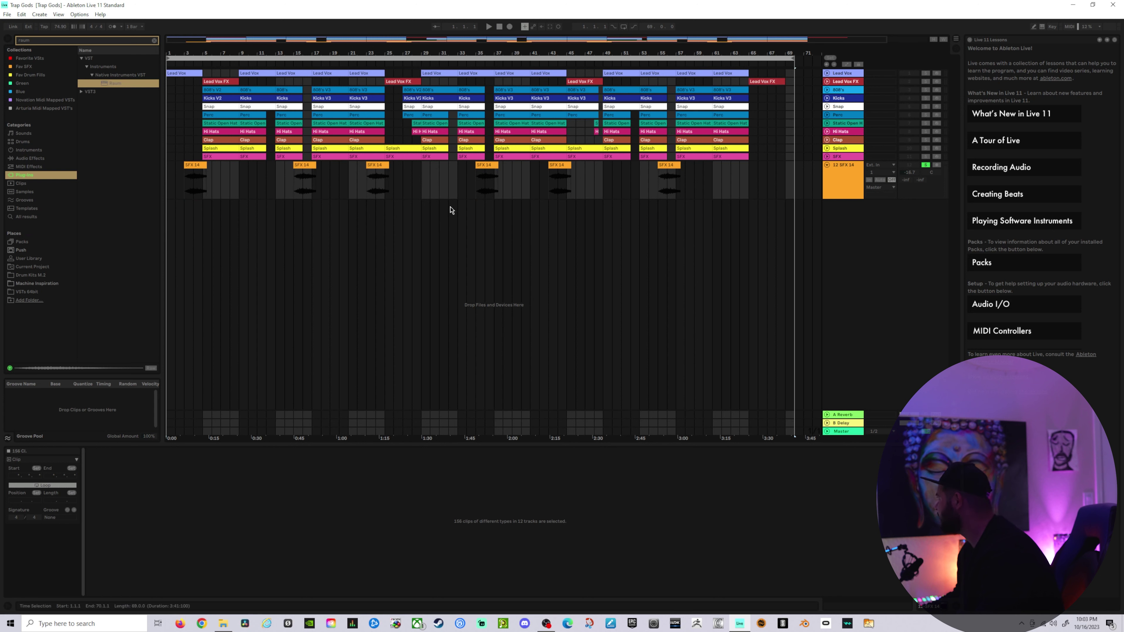
click(827, 165)
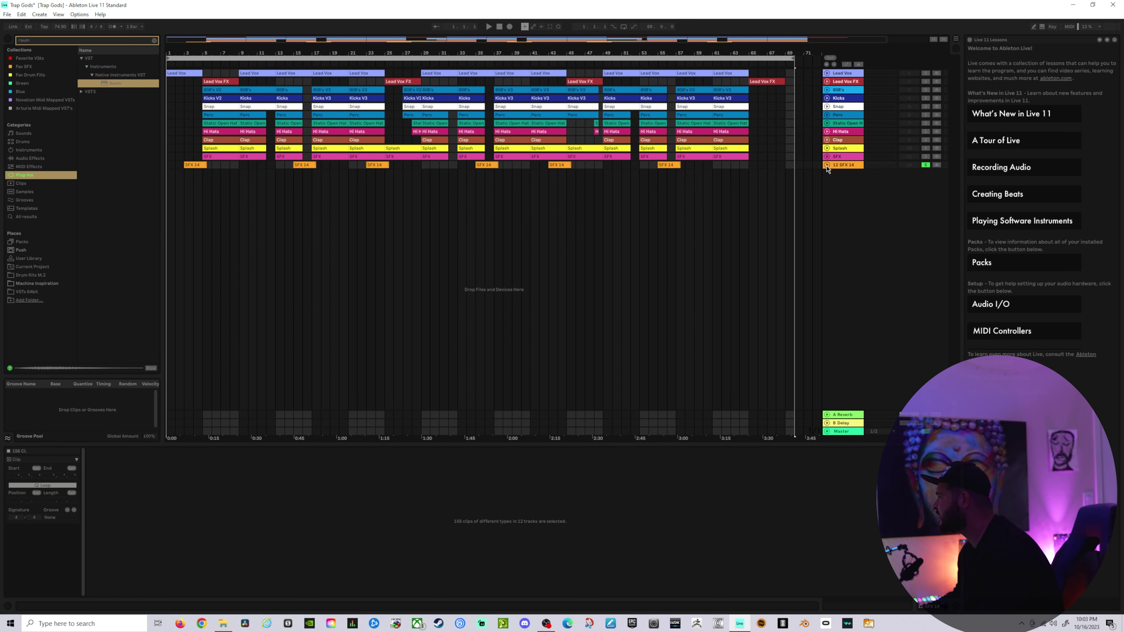
Step: Search the drum kits for track tag, add Track Tag 2 on a new audio track at bar 1, and turn off its warping
click(55, 42)
text(track tag)
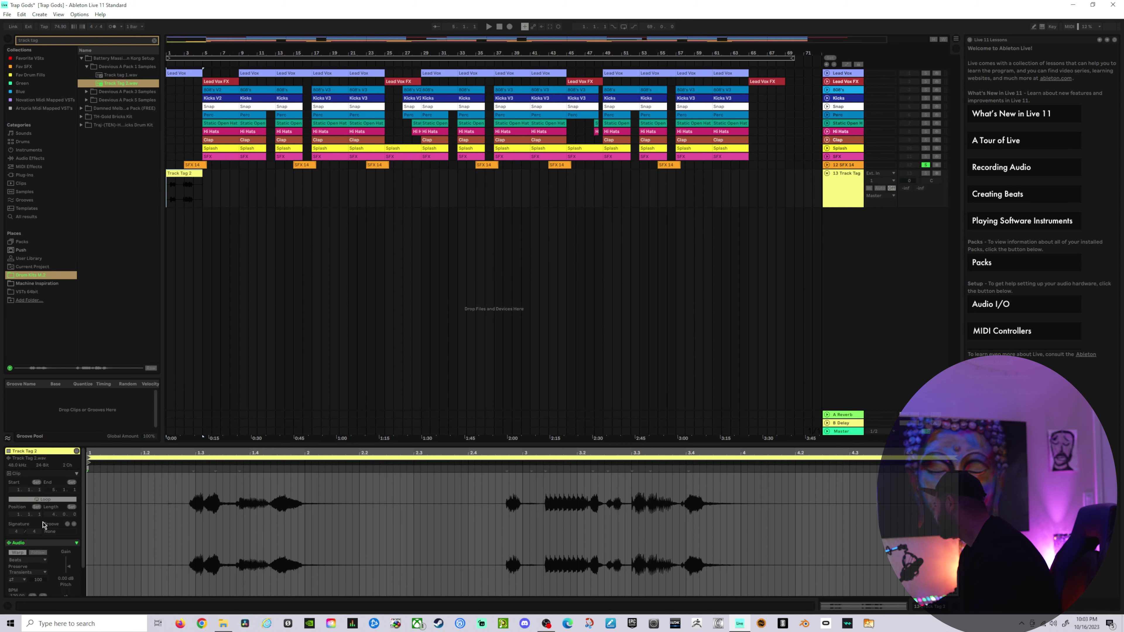
click(19, 552)
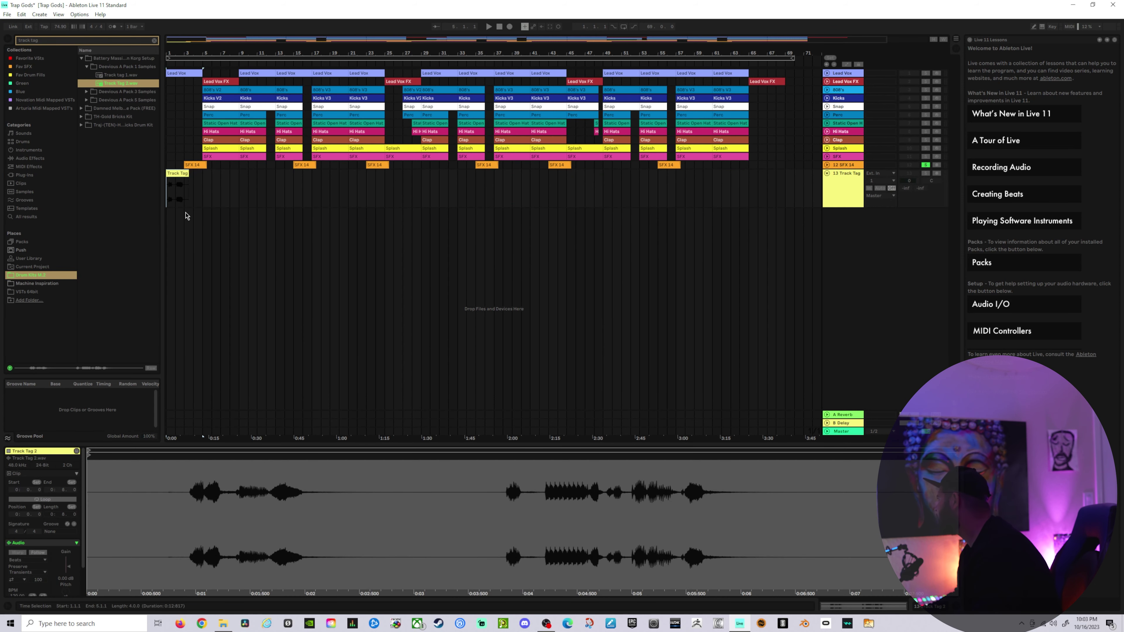
Step: Move the Track Tag 2 clip to bar 3 and unsolo the SFX 14 track to hear the tag with the intro
drag(177, 174, 195, 174)
key(space)
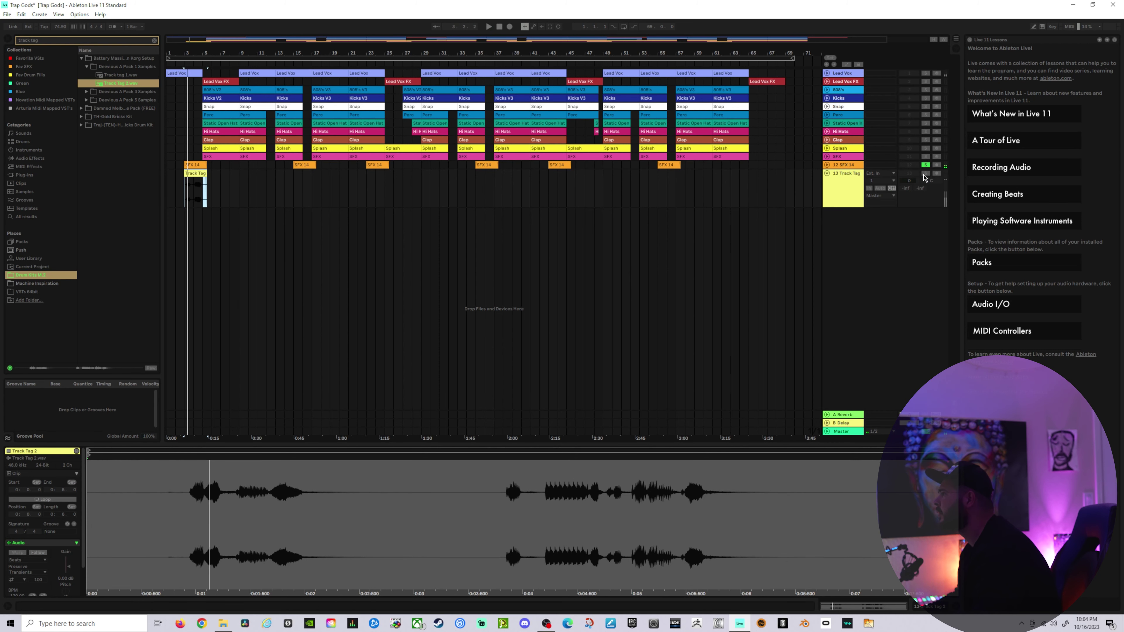
click(926, 165)
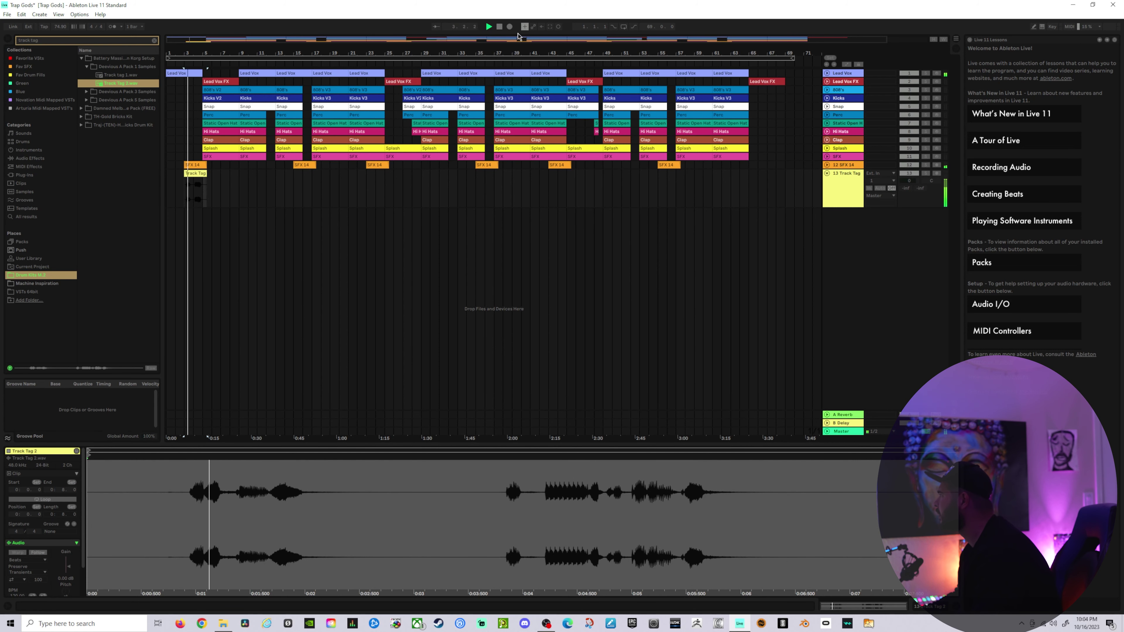
Step: Switch to the Session View, solo the Kicks track, and play a full drum scene to check the kick level
key(Tab)
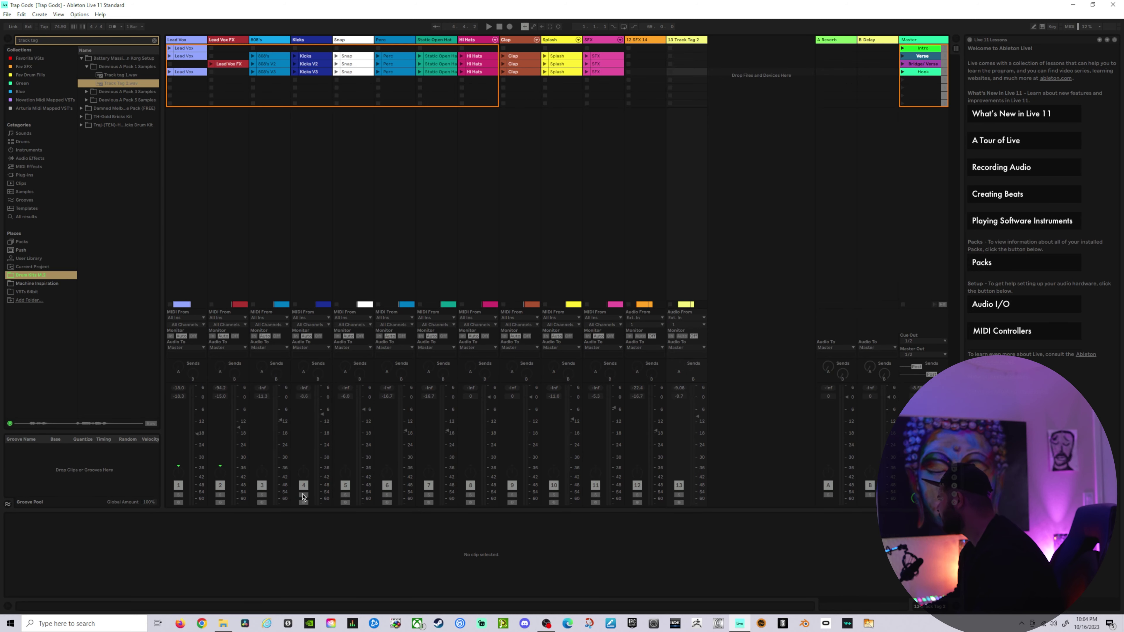
click(303, 495)
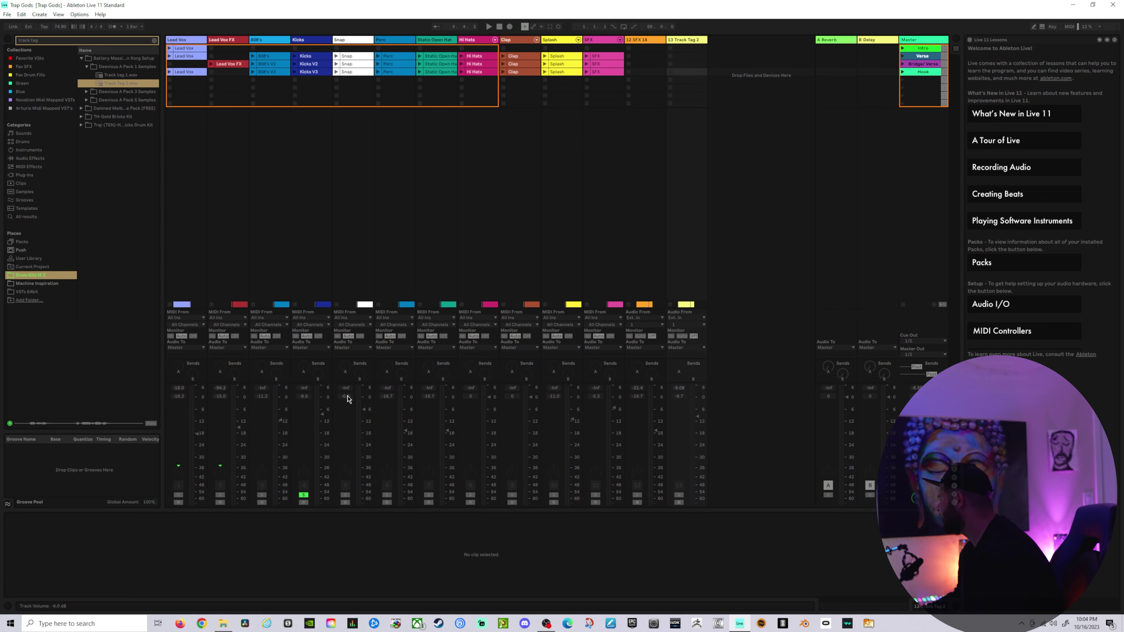
key(space)
key(space)
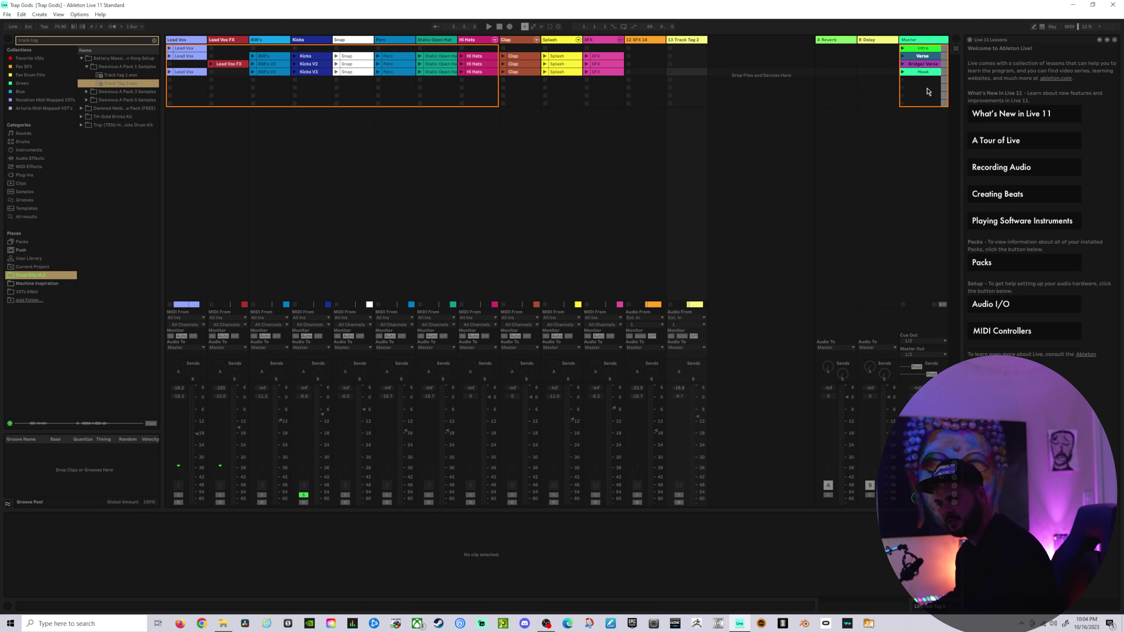
key(space)
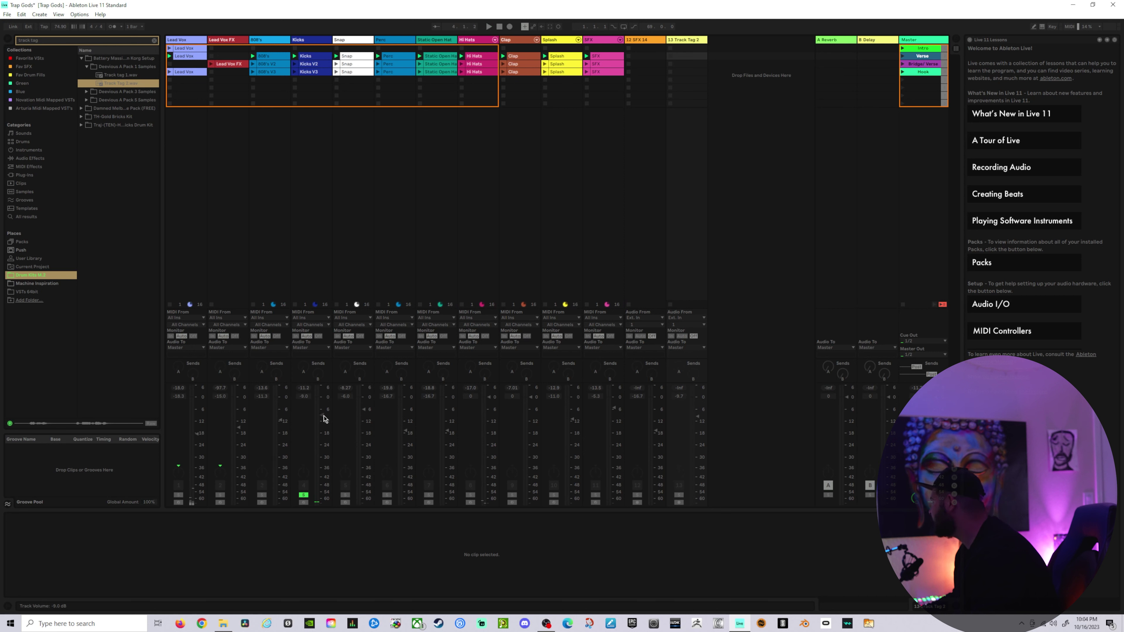
key(space)
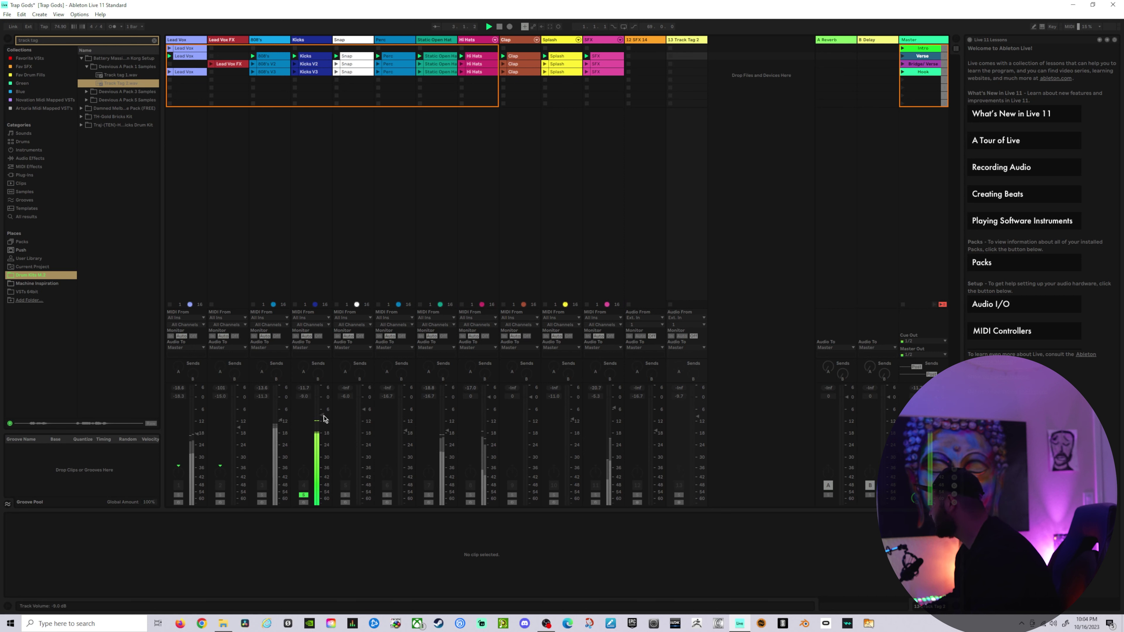
Step: Solo the 808's and Lead Vox tracks alongside the Kicks and balance their volumes during playback
click(262, 495)
drag(280, 421, 280, 422)
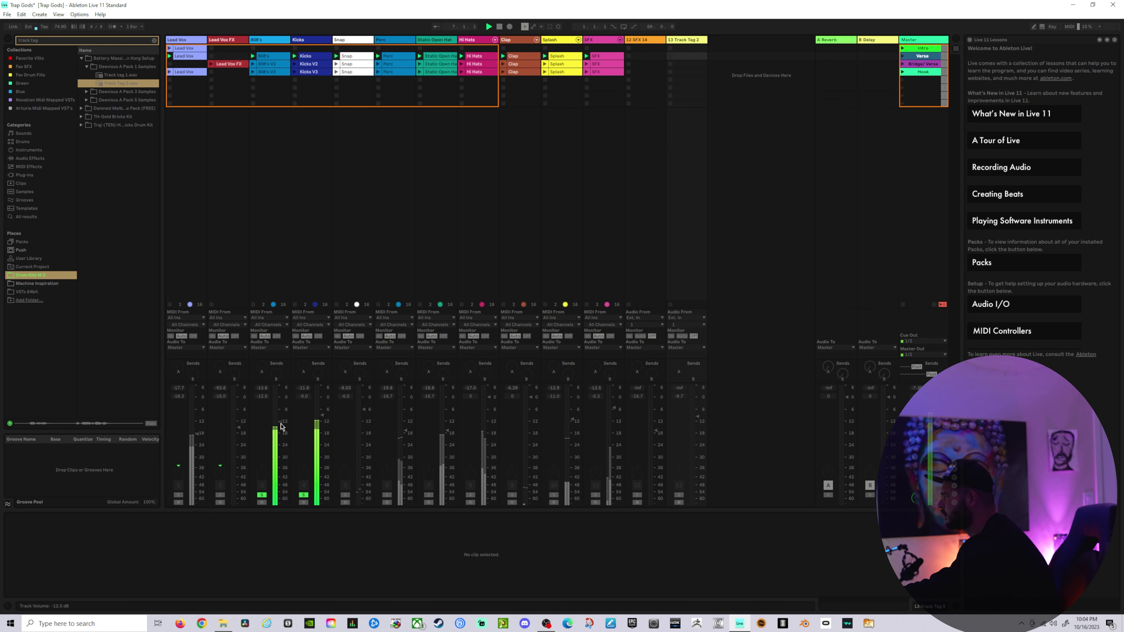
key(space)
ctrl+click(179, 495)
key(space)
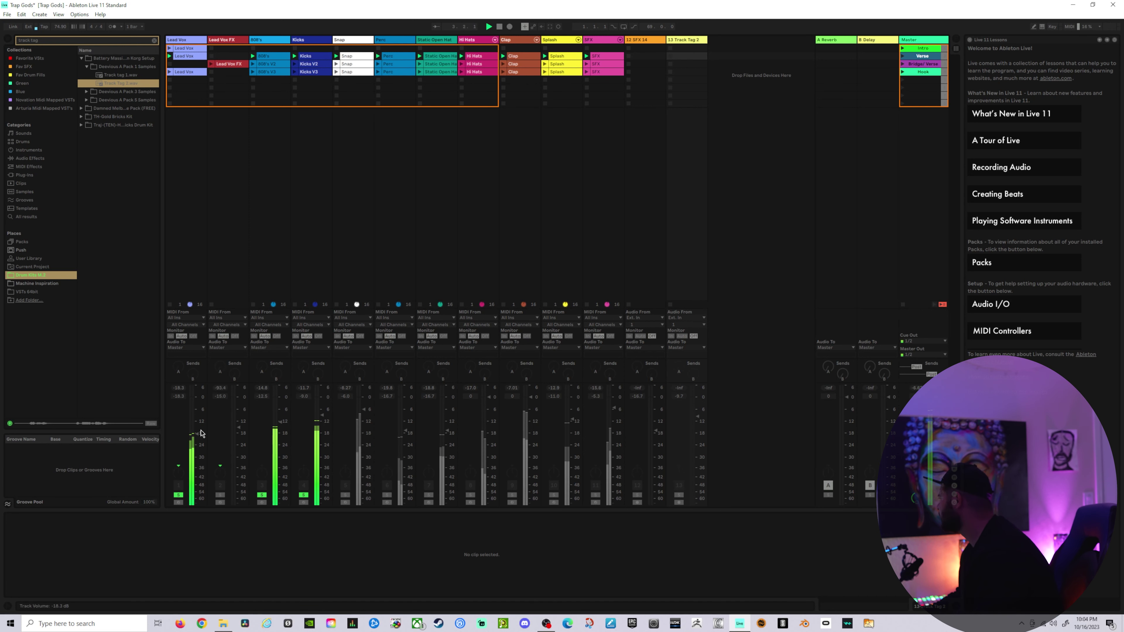